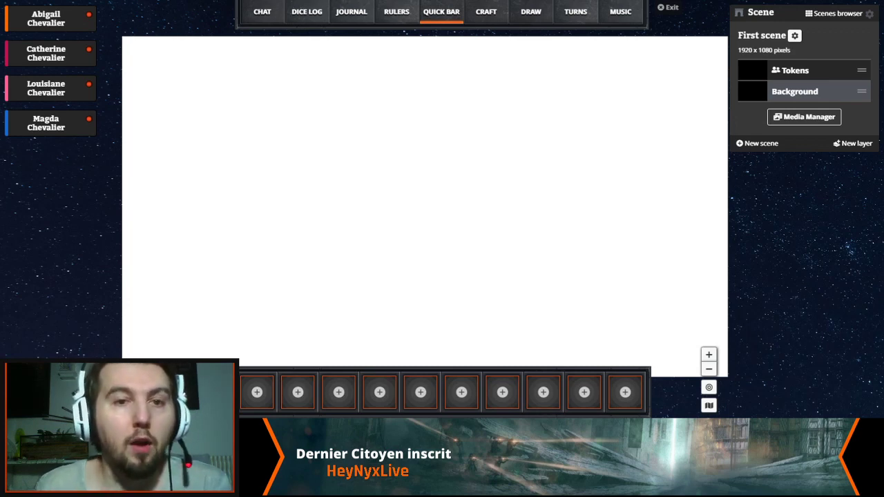
Leave the current table and open the Noc table as Game Master
key(alt+Left)
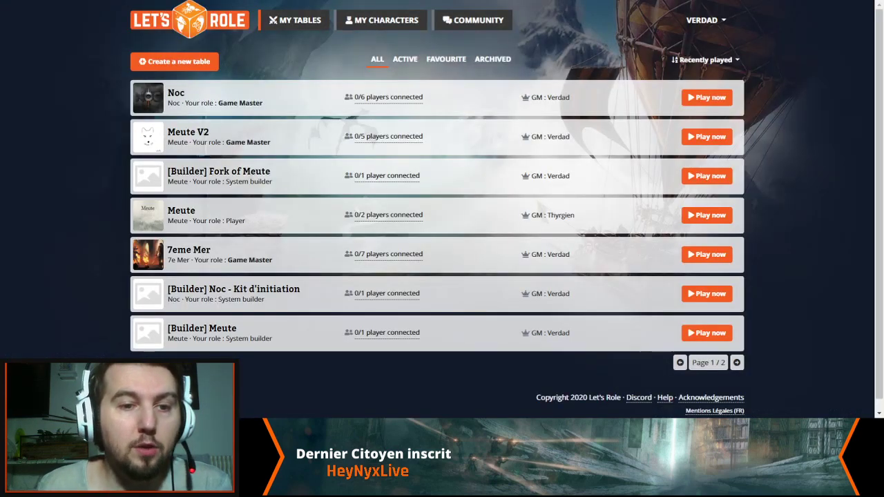
click(706, 97)
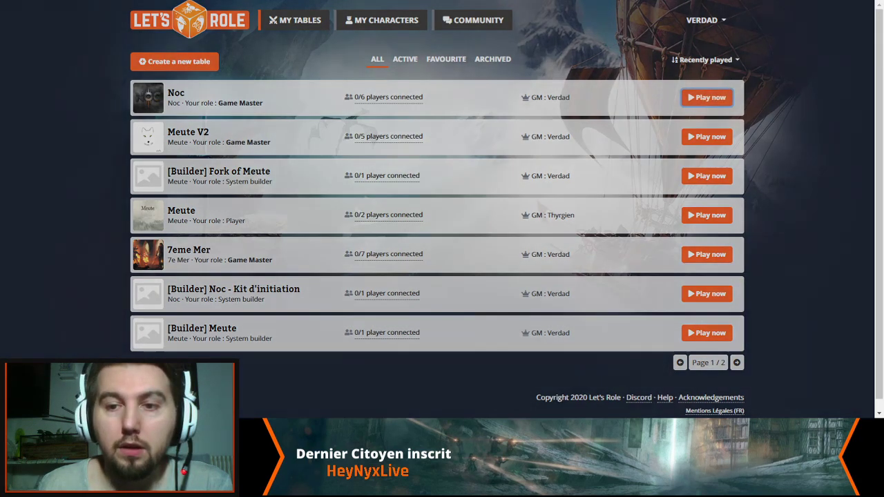
click(437, 132)
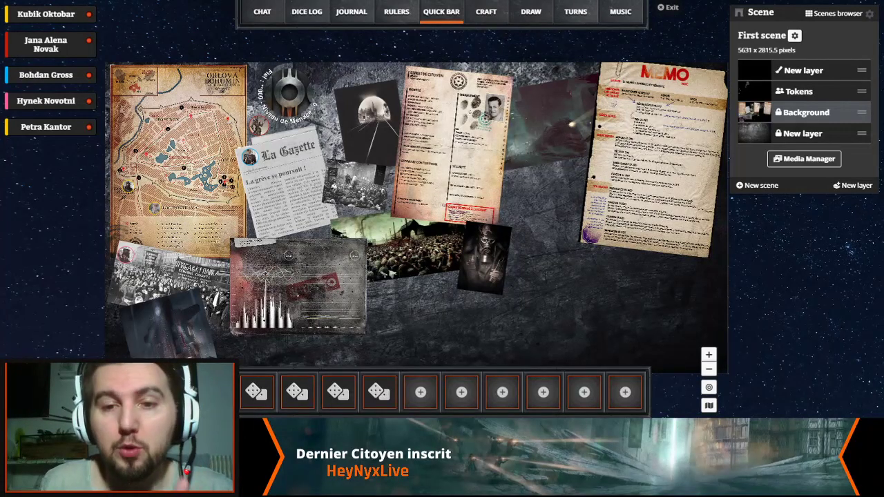
Examine the Noc scene's map, newspaper, citizen booklet, photos and memo sheet up close and as a whole
scroll(158, 148, up, 3)
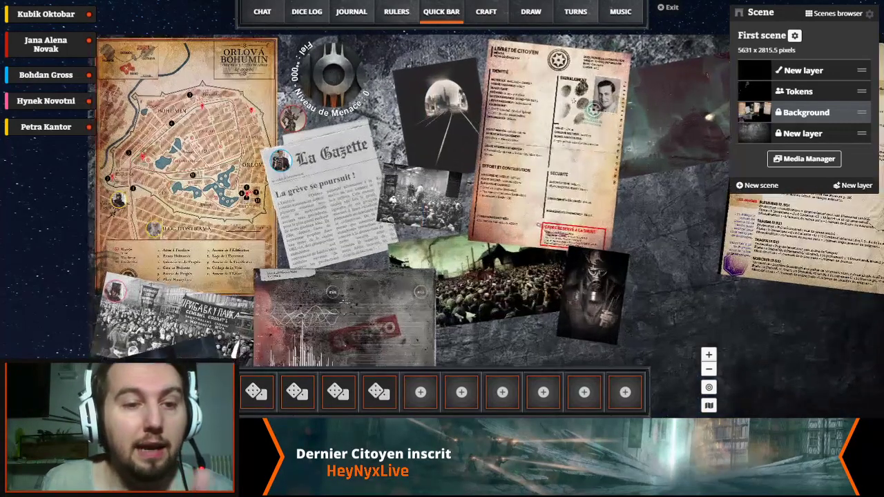
scroll(159, 148, up, 3)
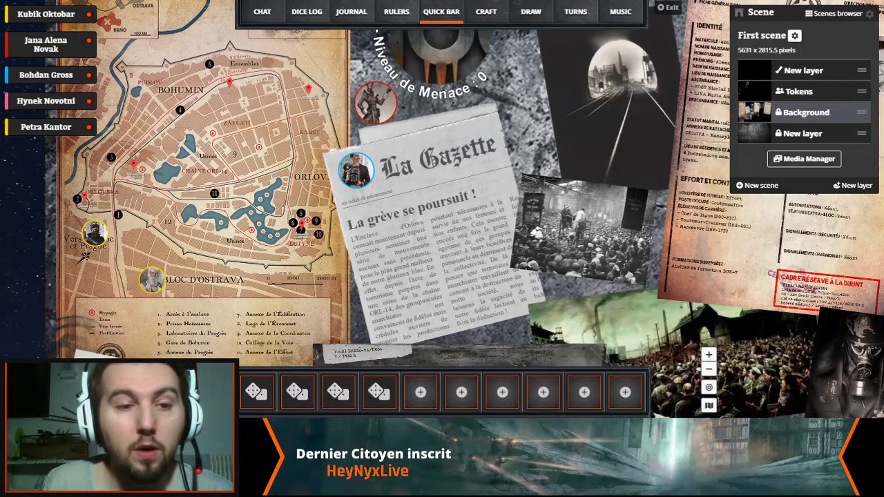
scroll(159, 155, down, 3)
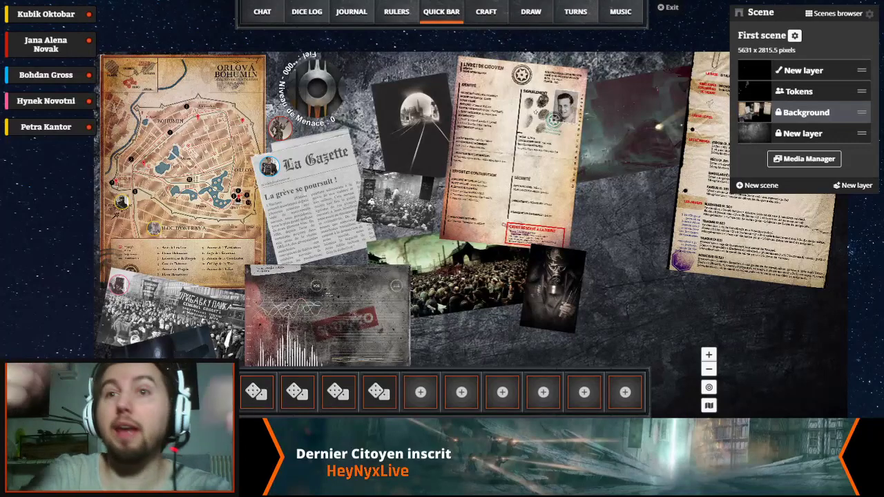
scroll(442, 207, down, 1)
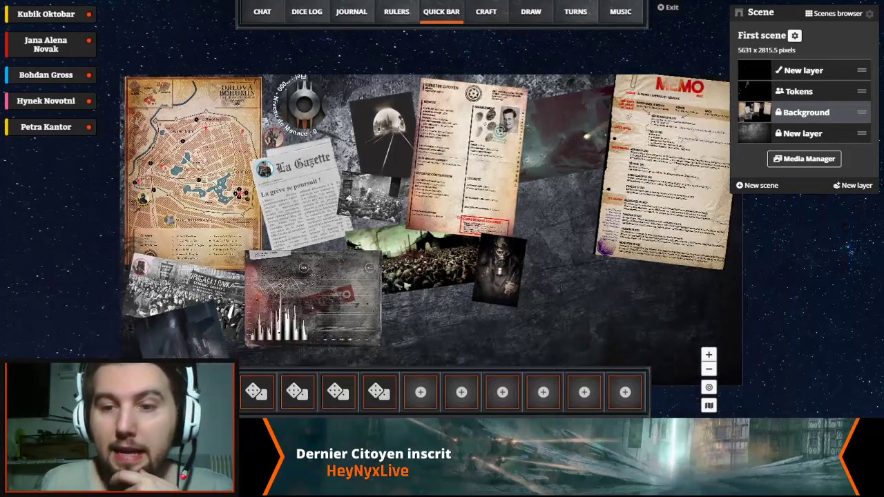
scroll(484, 173, up, 5)
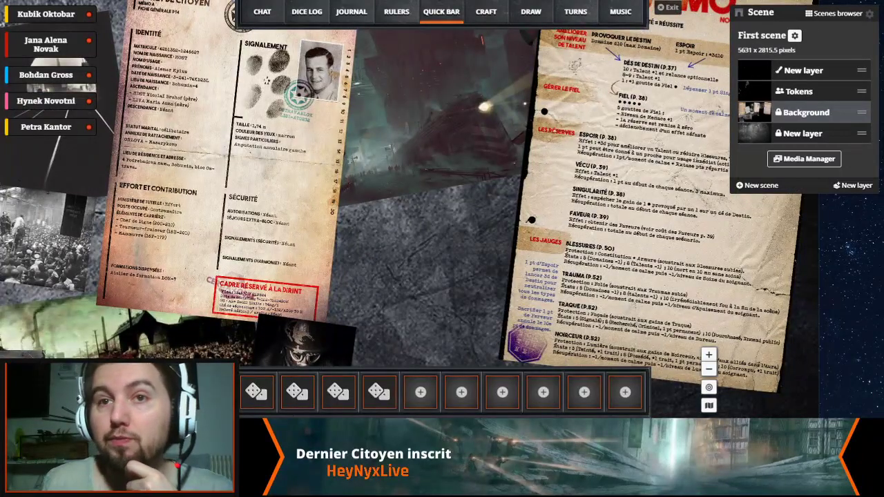
scroll(691, 138, down, 4)
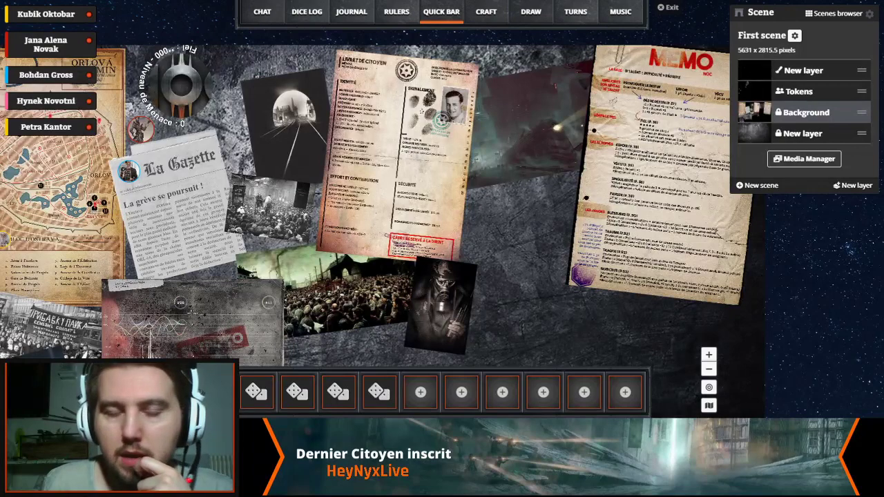
drag(525, 276, 557, 243)
scroll(587, 104, down, 3)
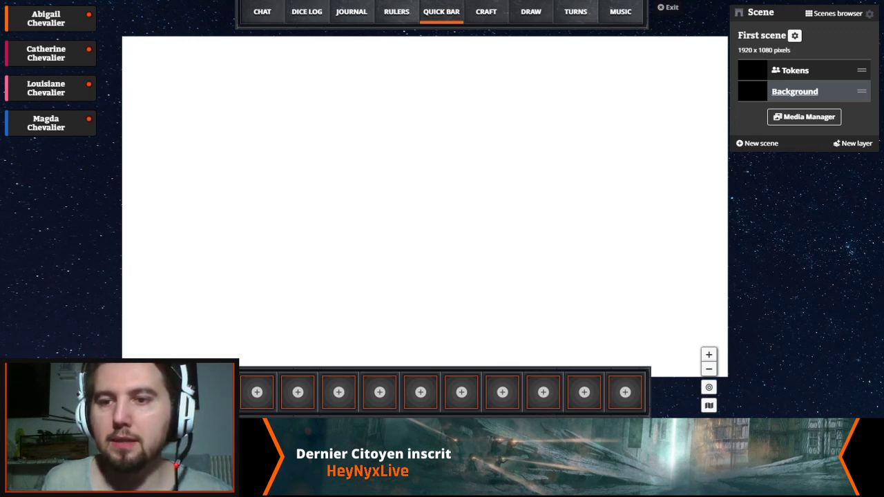
On the blank First scene, review the settings of the Tokens and Background layers, leaving them unchanged
click(795, 70)
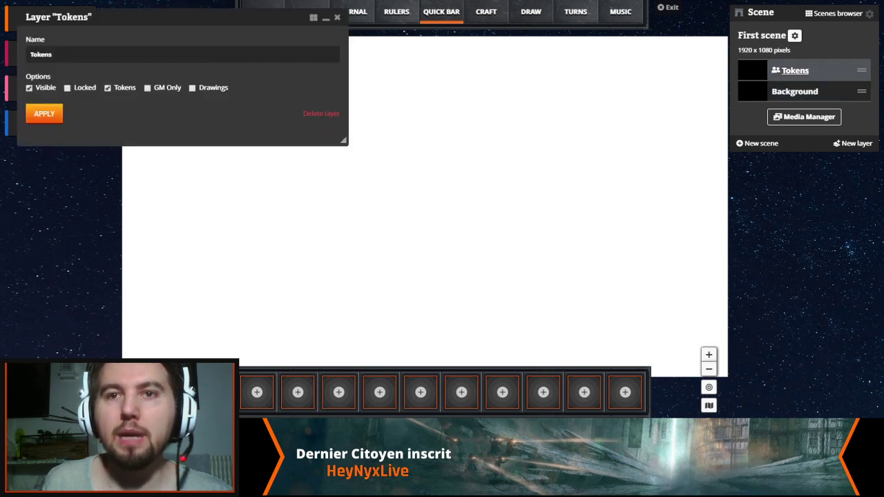
click(796, 92)
click(795, 70)
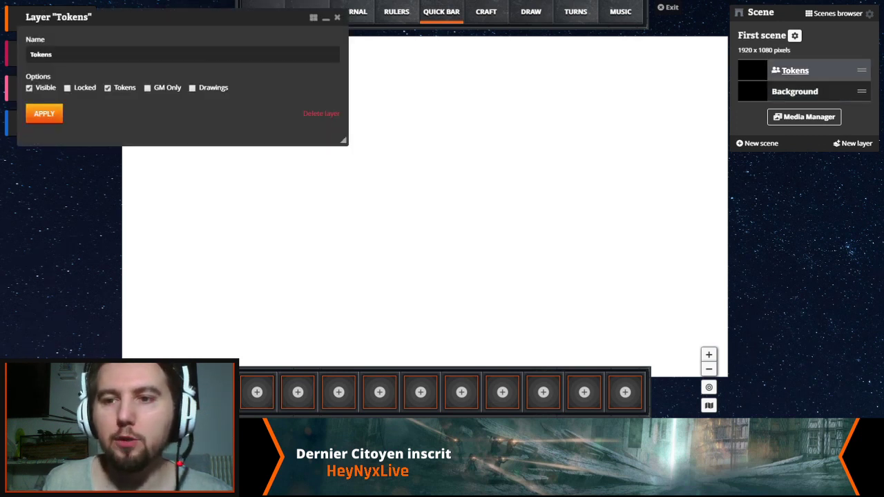
click(795, 92)
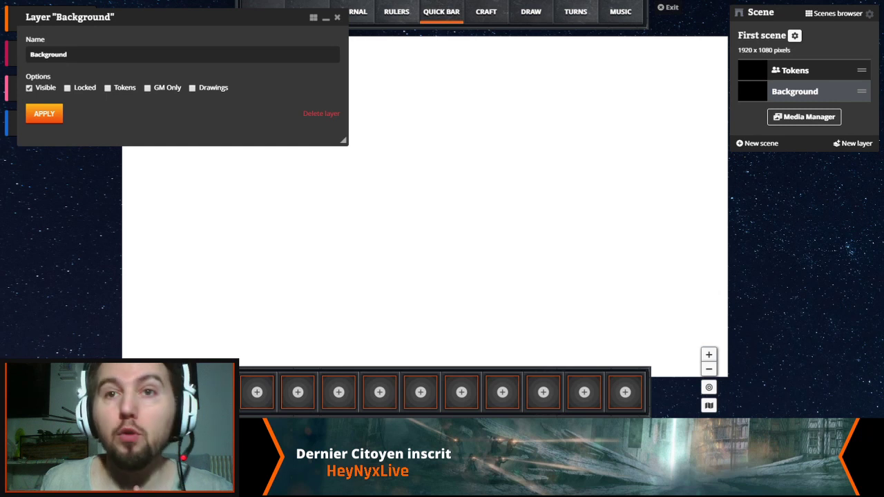
click(796, 69)
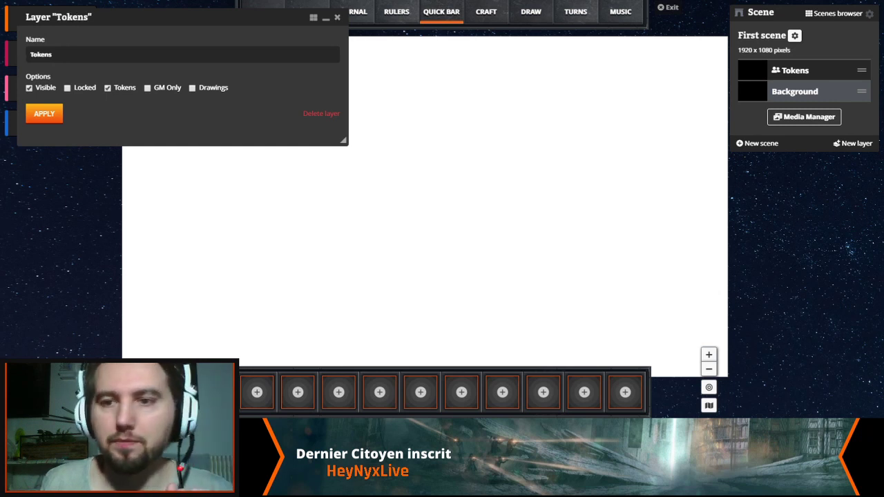
click(337, 16)
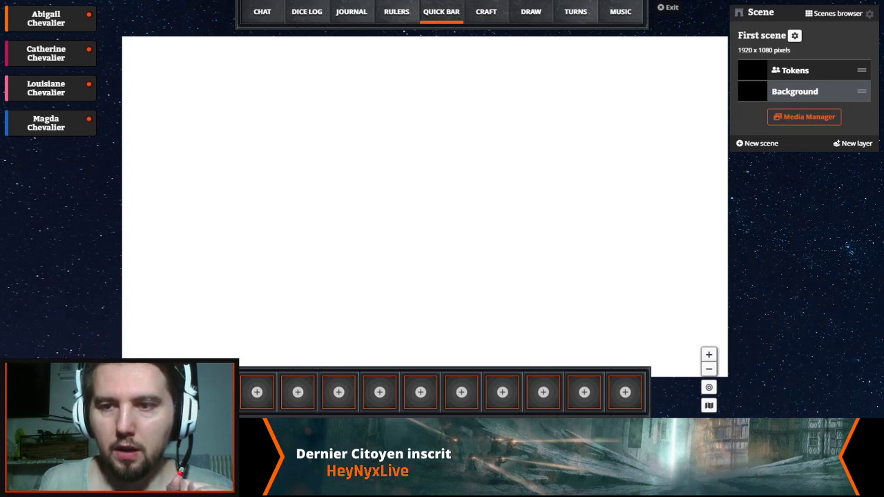
Add the dark forest-floor image 42370-5-1385722881.jpg from the Meute media folder to the Background layer and move it over the blank scene
click(804, 116)
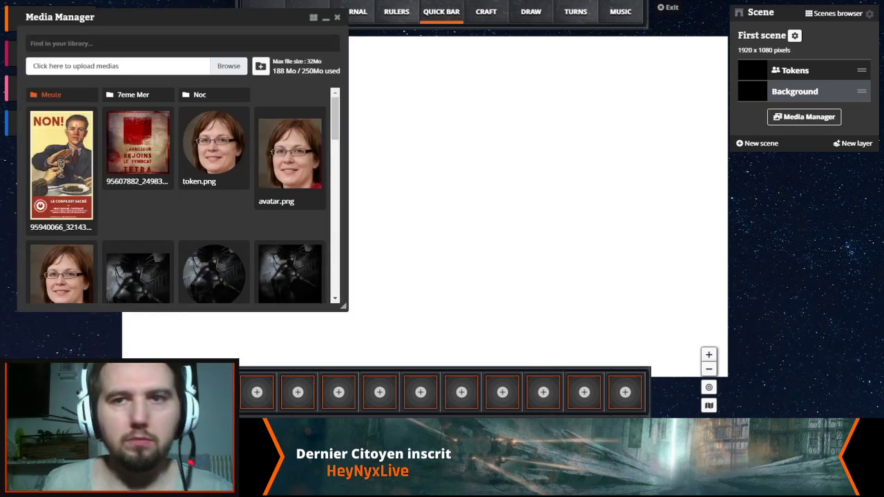
click(50, 95)
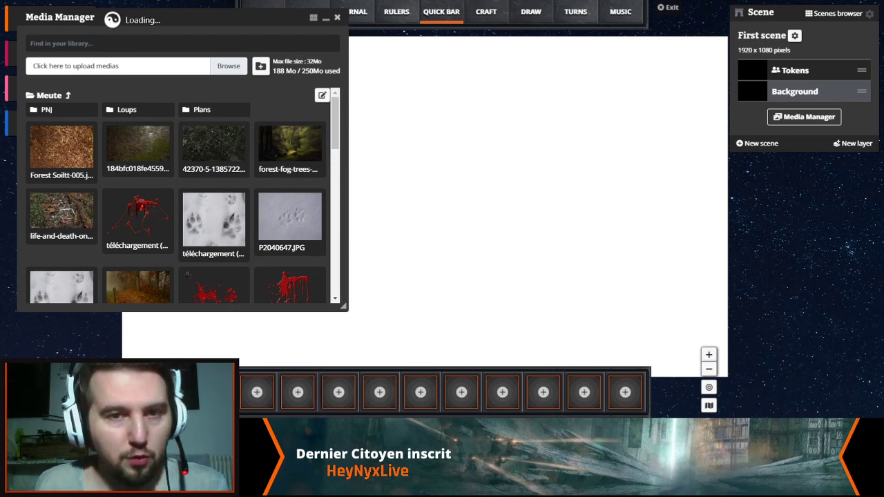
key(Escape)
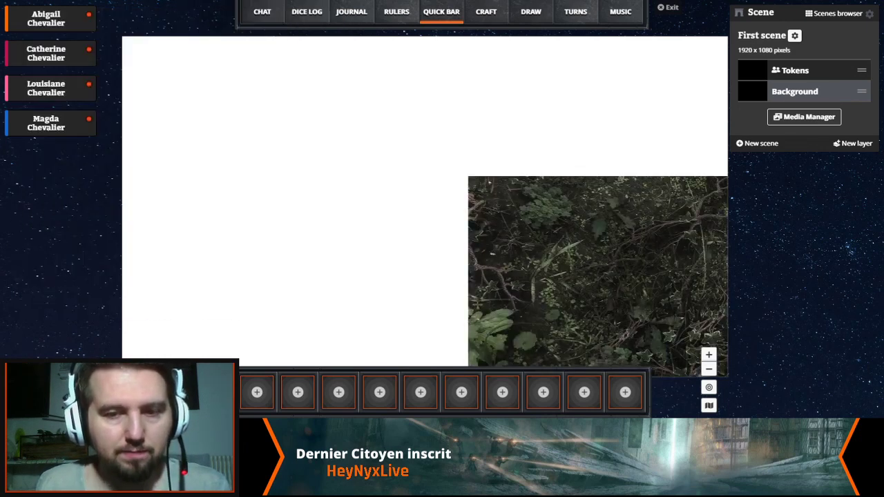
drag(468, 176, 142, 36)
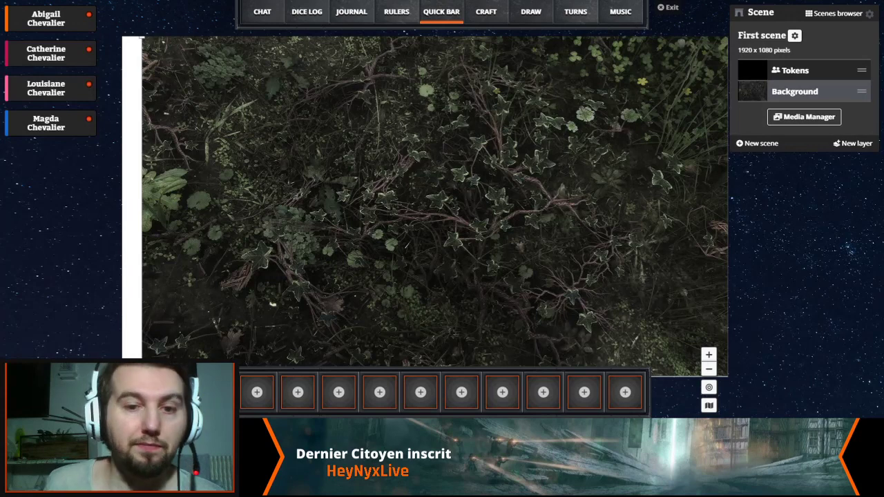
Adapt the scene to the forest-floor image, then dismiss the image's reopened options
right_click(386, 148)
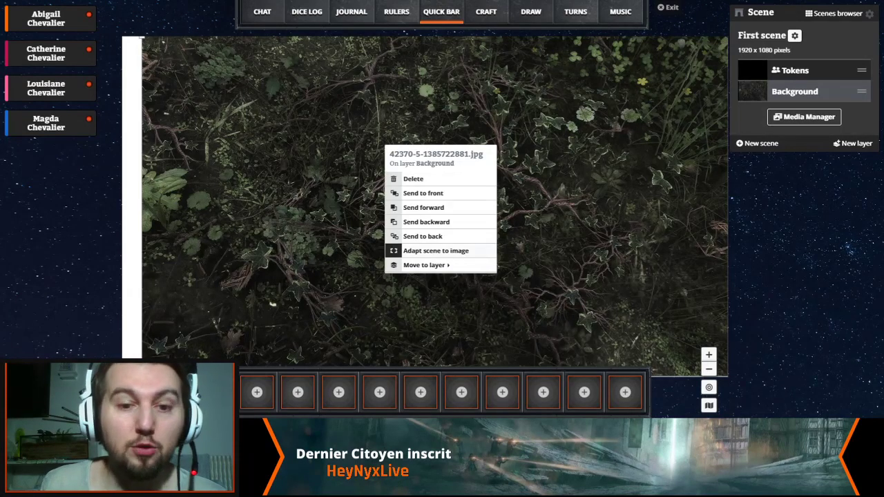
click(436, 251)
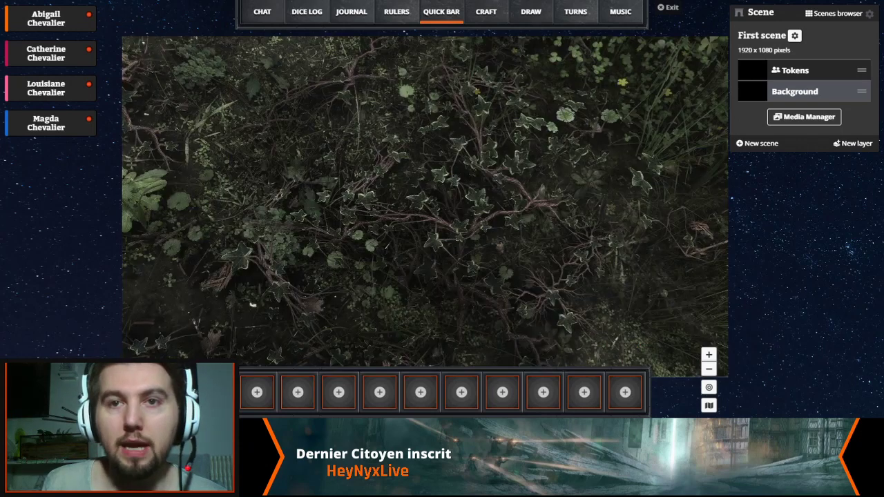
right_click(417, 154)
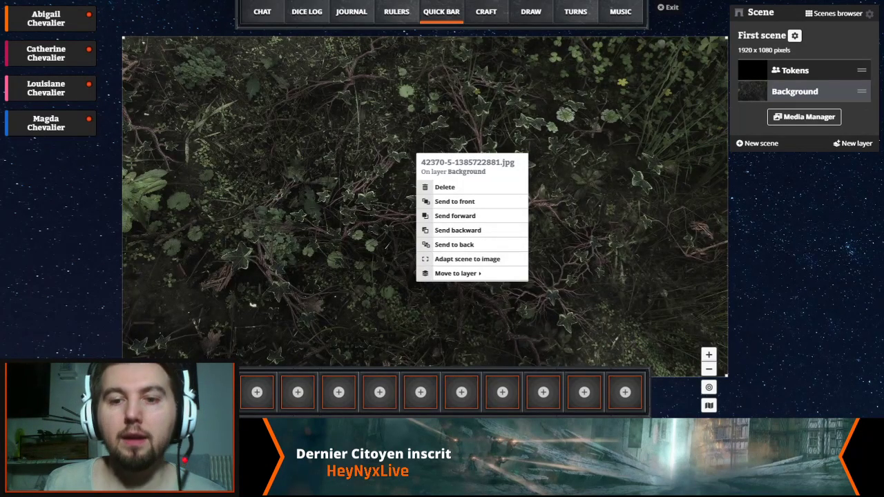
key(Escape)
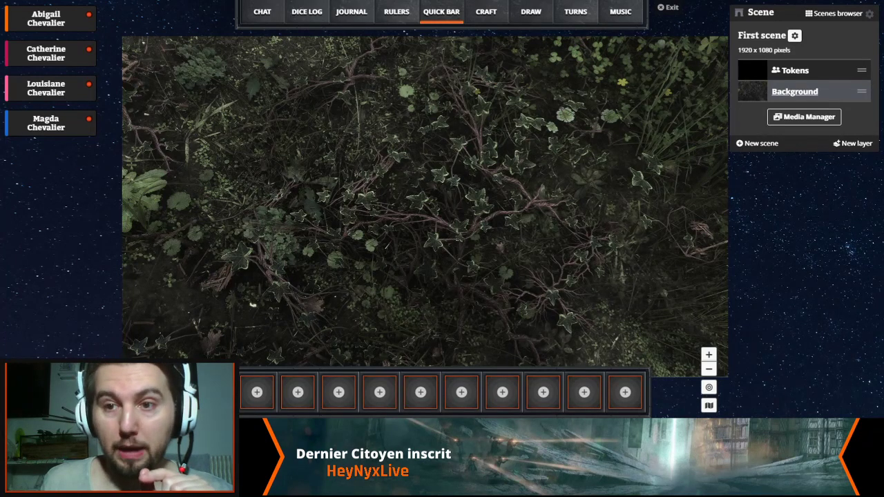
Lock the Background layer and try to move the forest-floor image
click(794, 91)
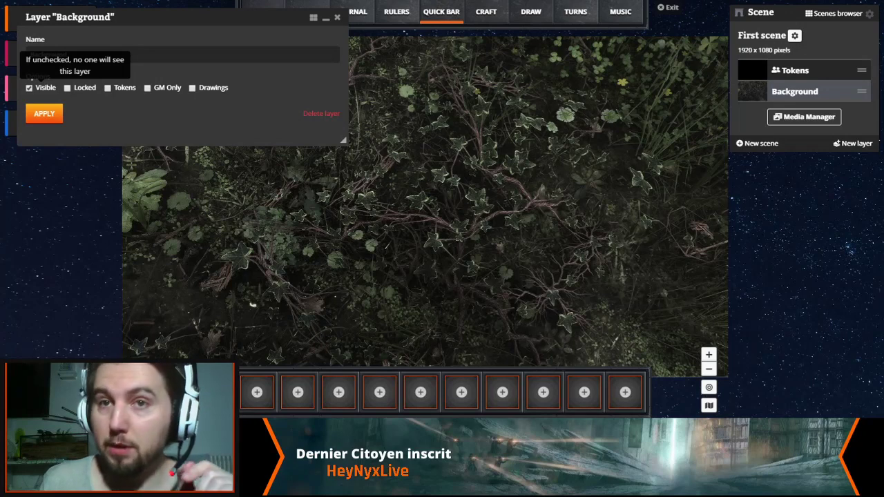
click(67, 88)
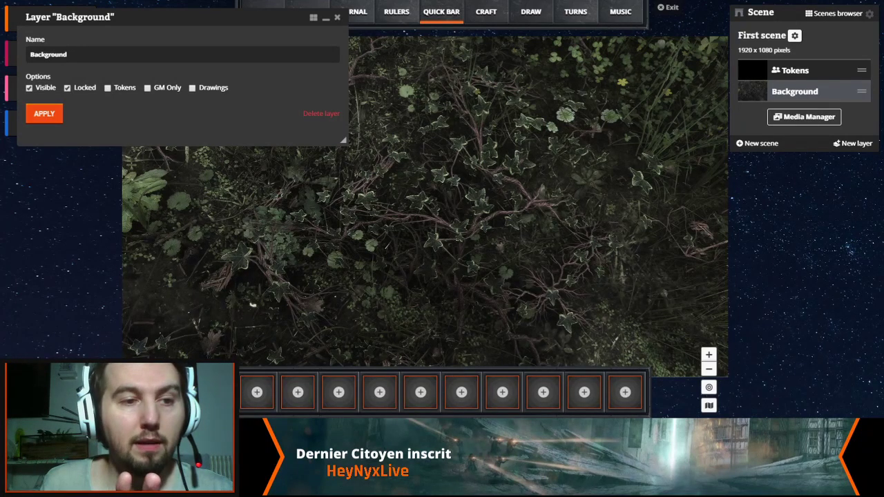
click(44, 113)
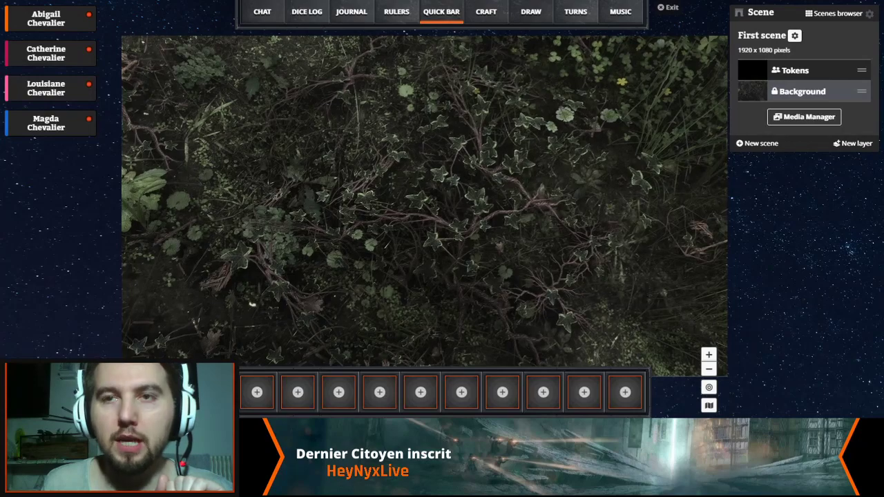
drag(442, 207, 418, 199)
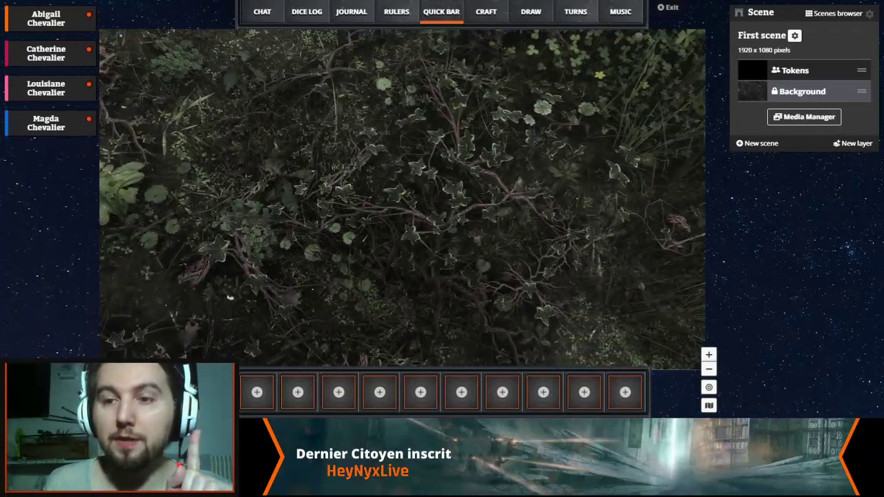
Unlock the Background layer and move the forest-floor image around the scene
click(801, 92)
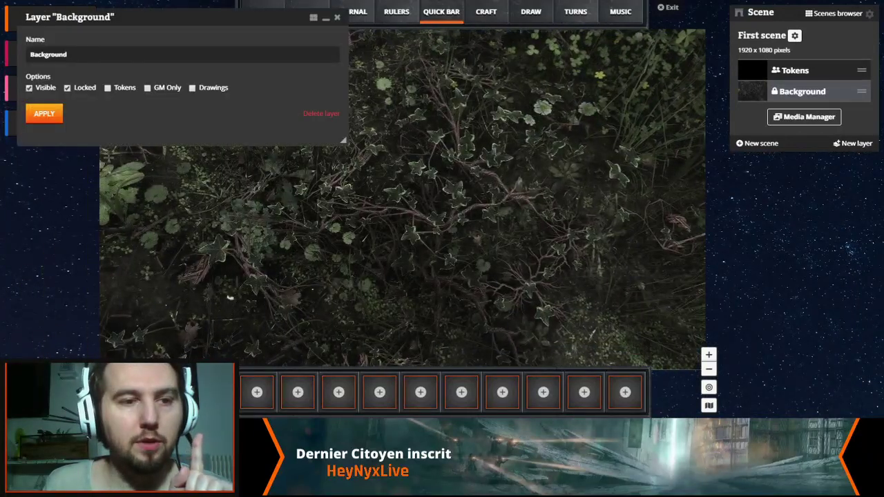
click(45, 113)
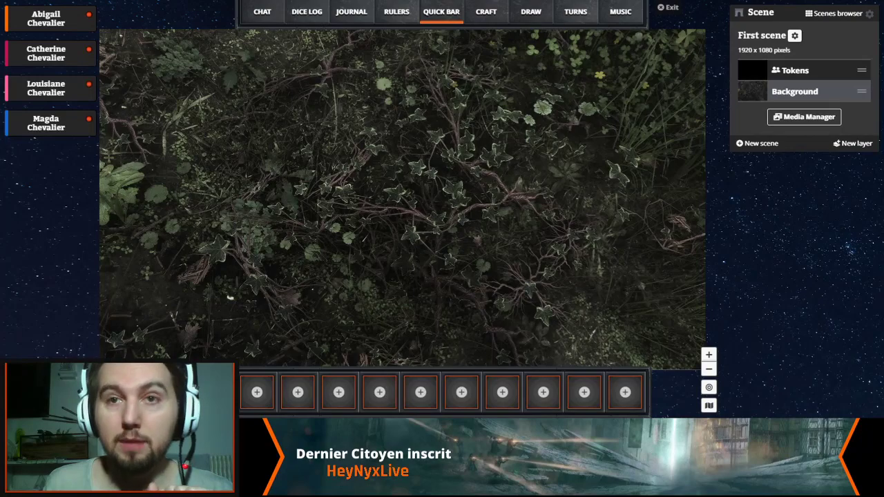
drag(230, 299, 394, 357)
drag(401, 306, 255, 344)
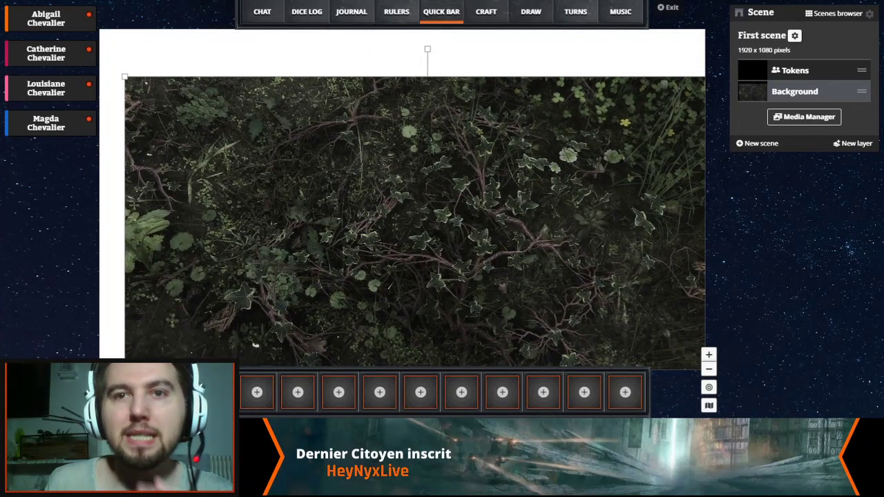
drag(256, 344, 238, 294)
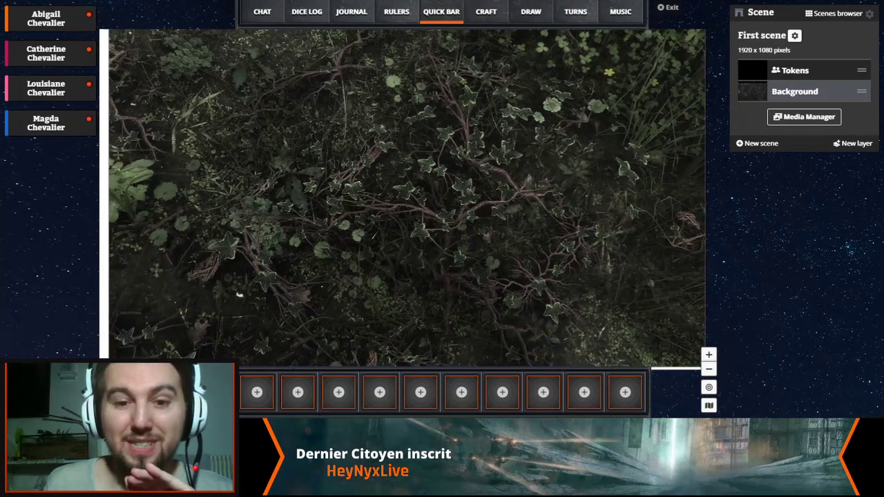
Adapt the scene to the forest-floor image again and lock the Background layer
right_click(238, 294)
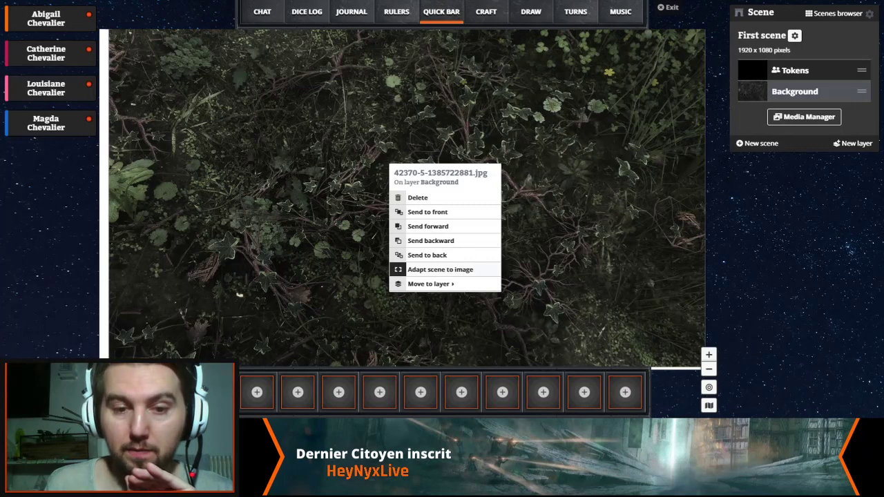
click(441, 270)
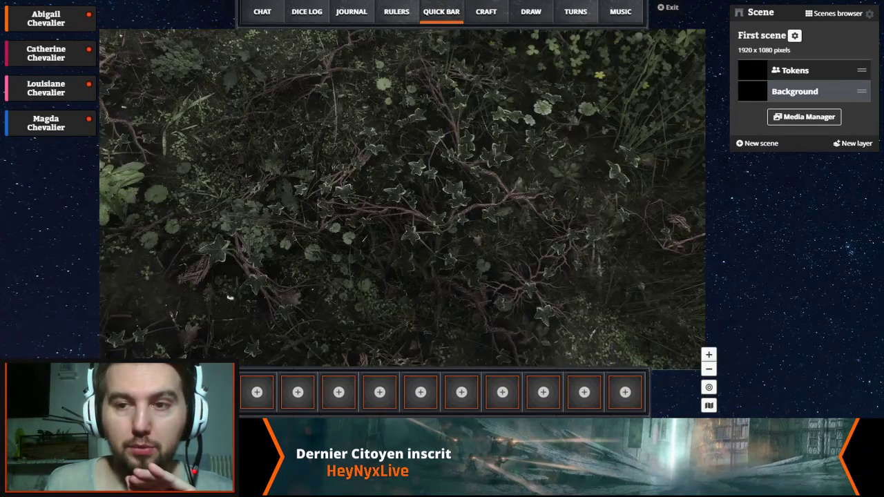
click(795, 92)
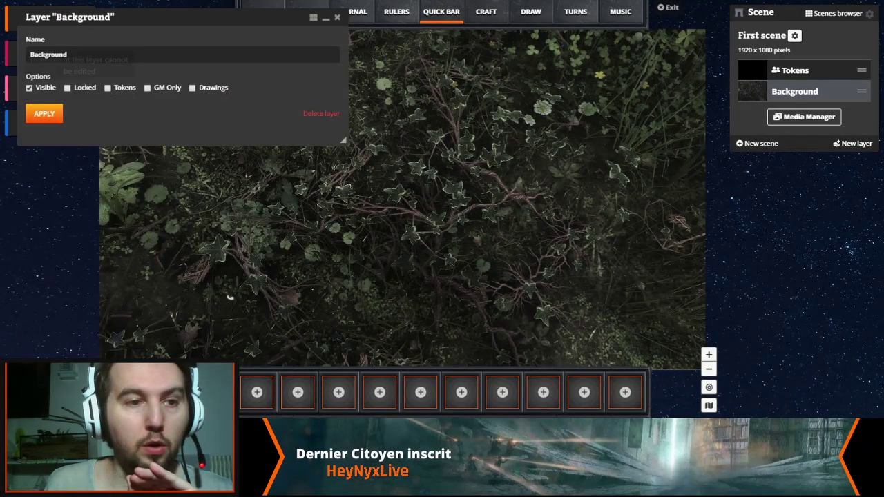
click(67, 88)
click(45, 113)
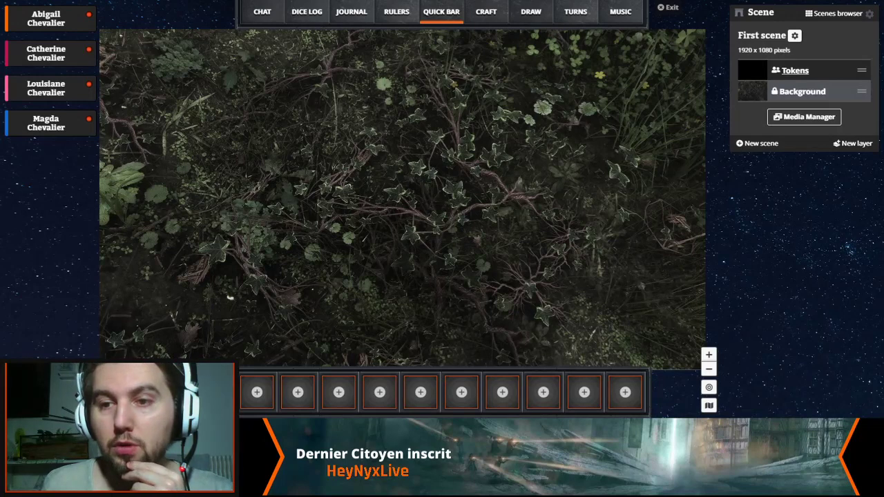
Rename the Tokens layer as Images and turn off its Tokens option
click(795, 70)
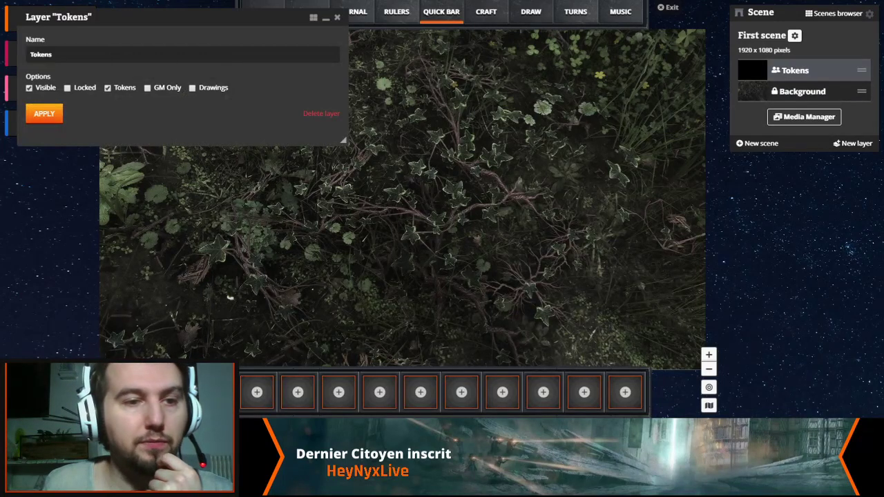
click(108, 88)
double_click(42, 54)
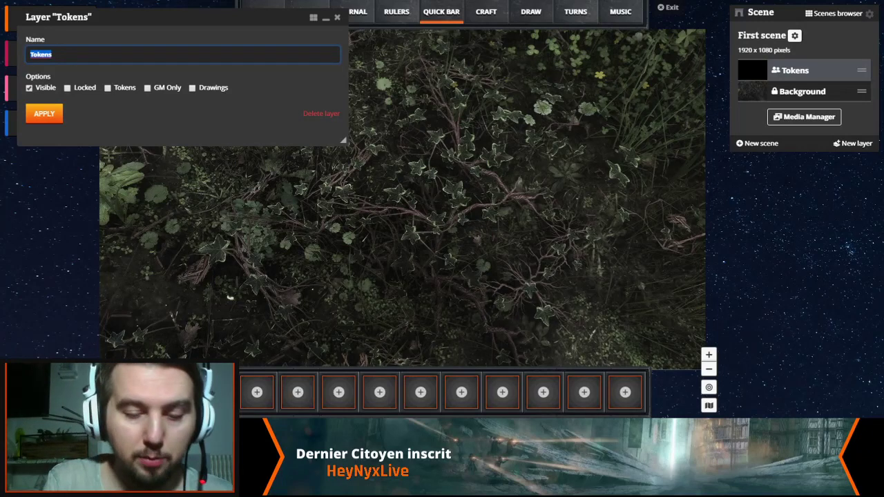
text(Image)
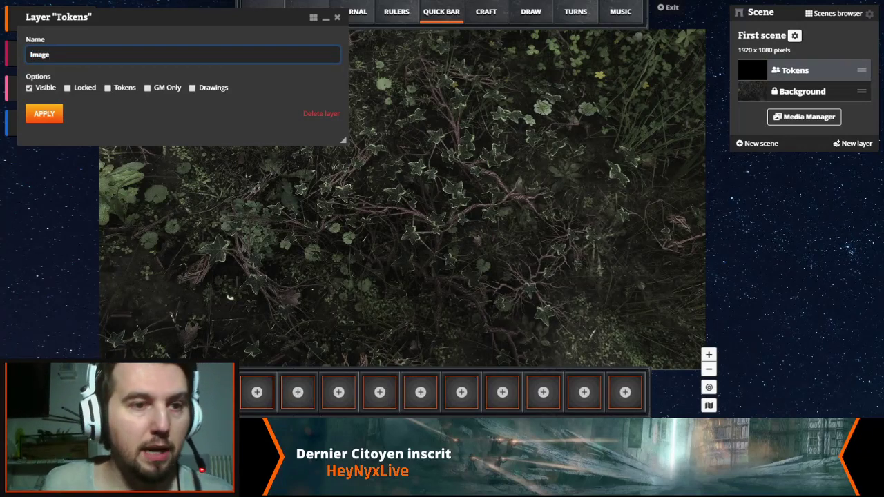
text(s)
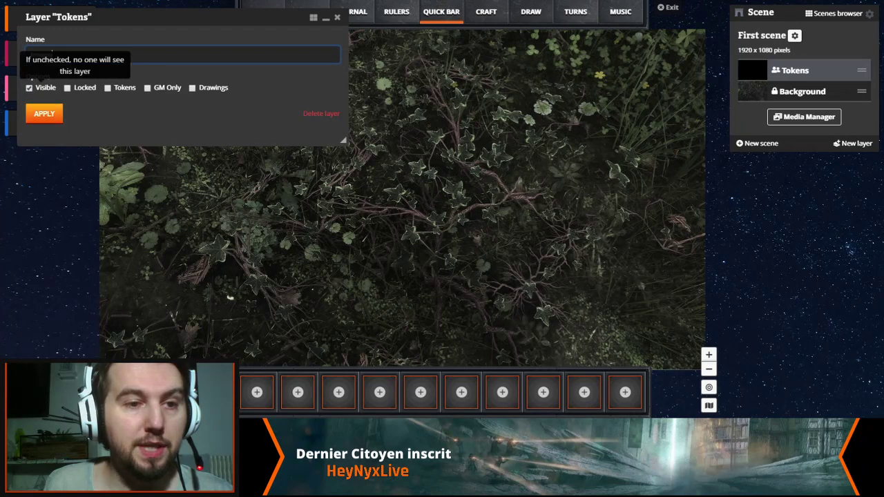
click(45, 113)
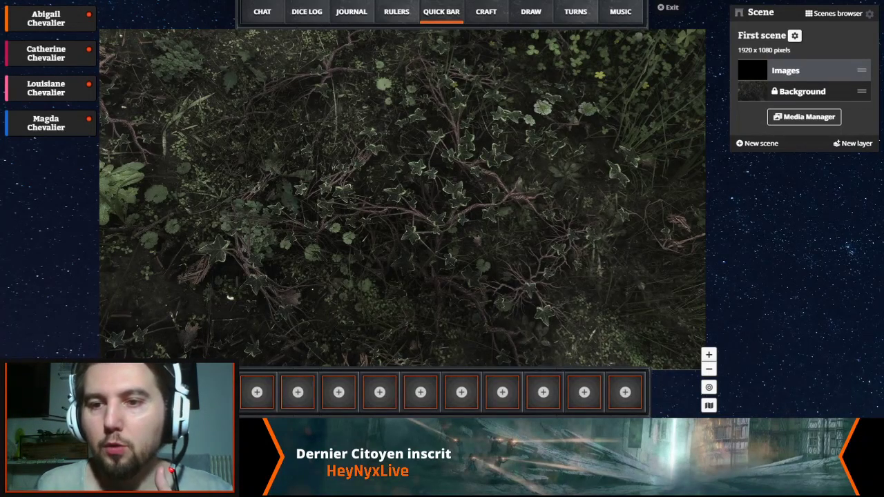
Add the Aiguebelette le Lac map from the Meute media folder to the Images layer, then close the media library
click(804, 116)
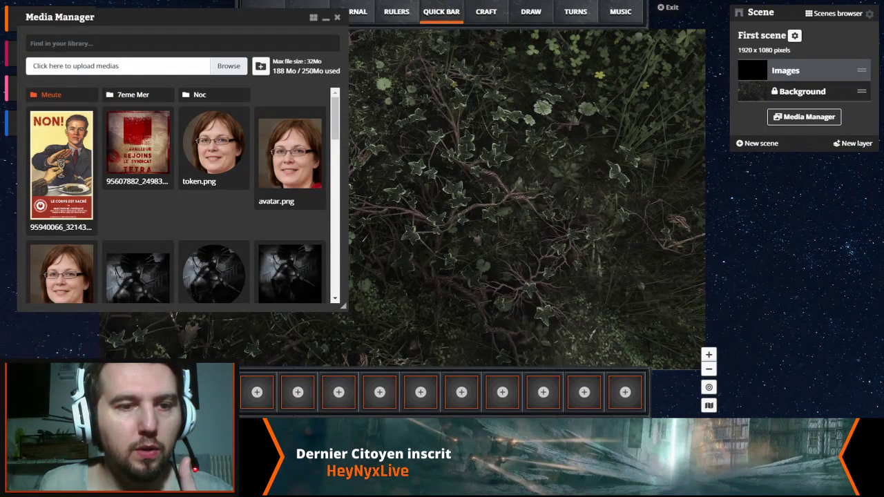
click(51, 94)
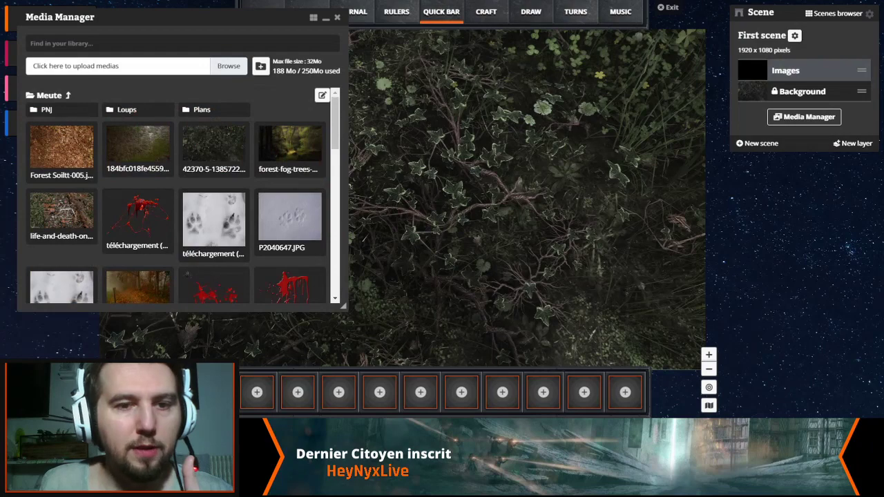
scroll(182, 196, down, 3)
scroll(183, 196, down, 2)
scroll(182, 196, up, 6)
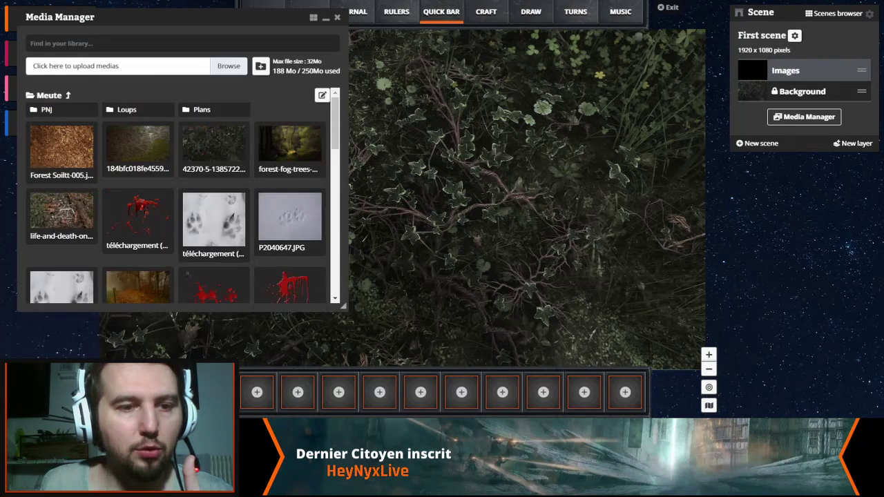
scroll(182, 195, down, 6)
scroll(183, 196, down, 2)
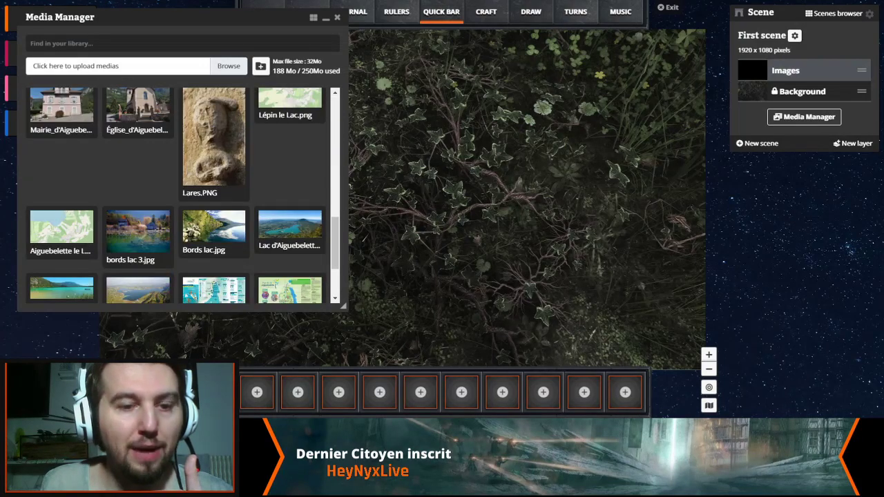
scroll(183, 196, down, 3)
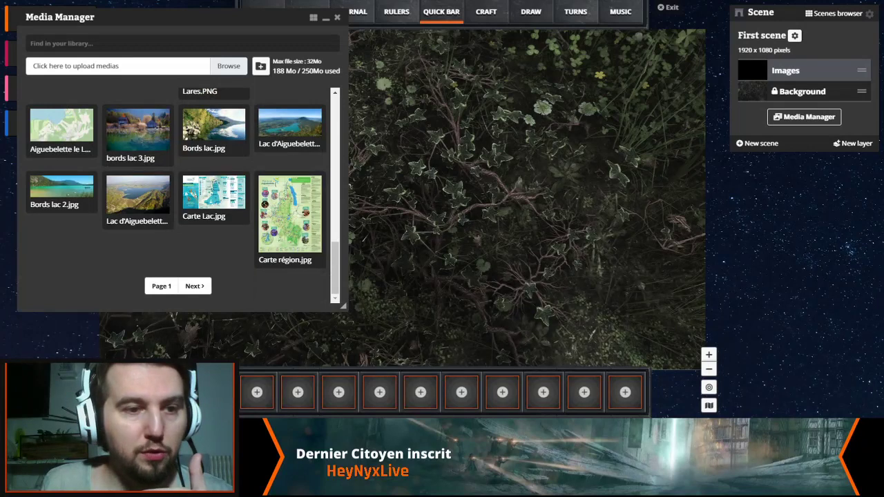
scroll(184, 195, up, 1)
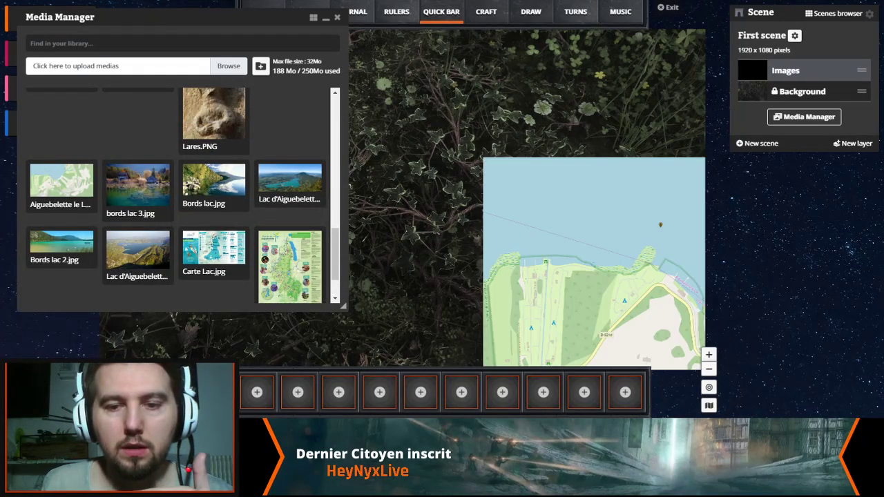
click(337, 17)
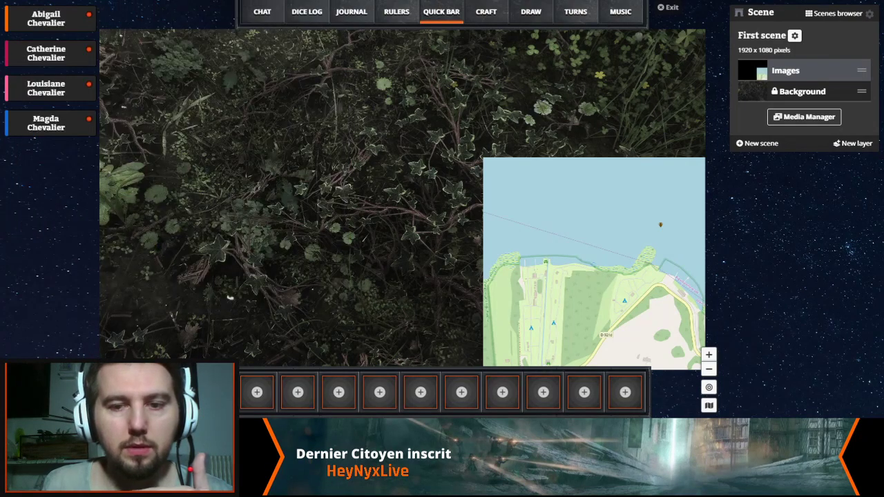
Move the map fully into the scene and scale it down to about two fifths of the scene's width
drag(594, 262, 260, 155)
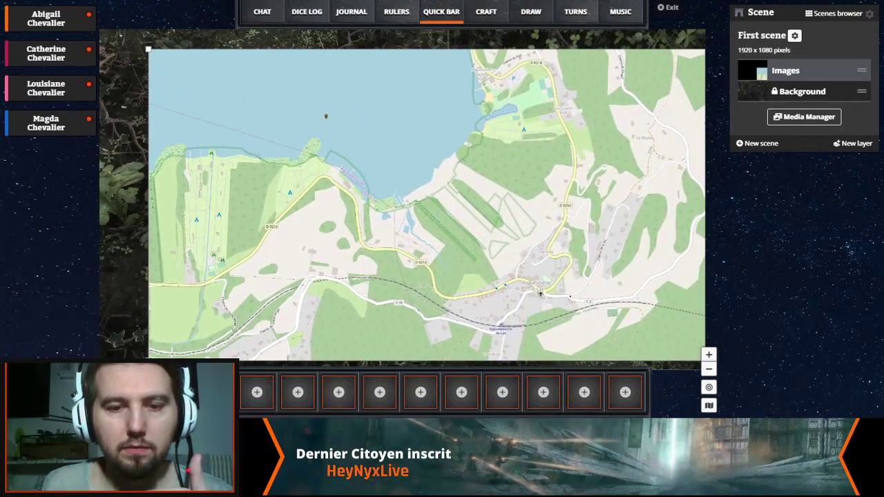
scroll(545, 267, down, 5)
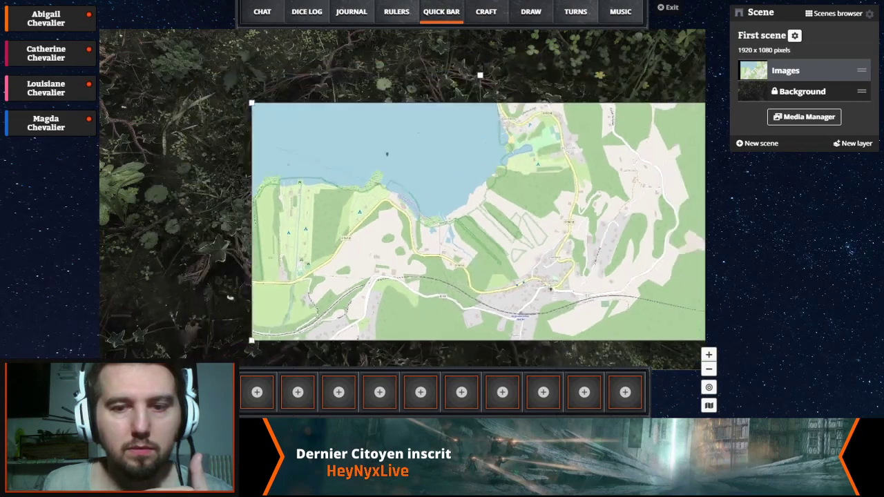
scroll(519, 228, up, 5)
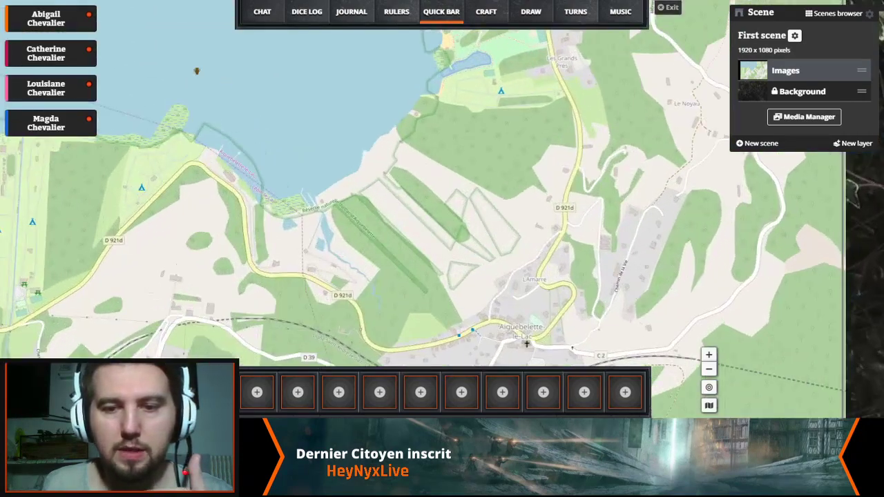
scroll(527, 234, down, 1)
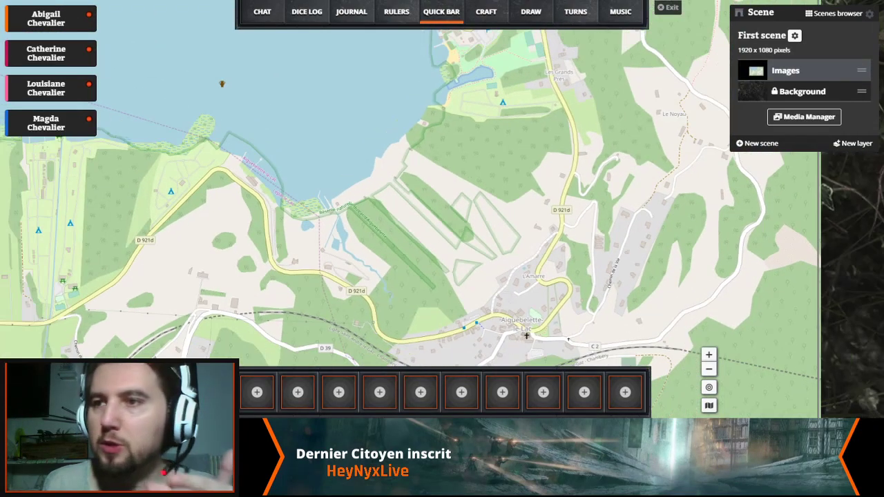
scroll(523, 232, down, 4)
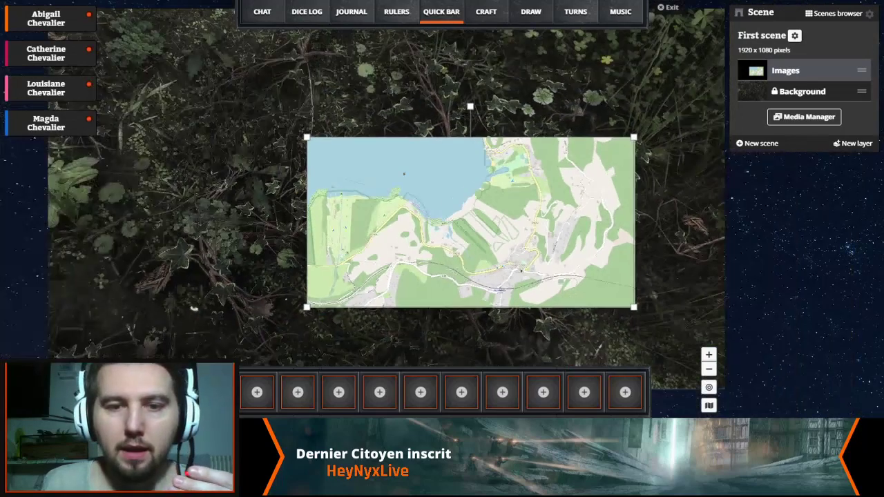
scroll(470, 221, down, 3)
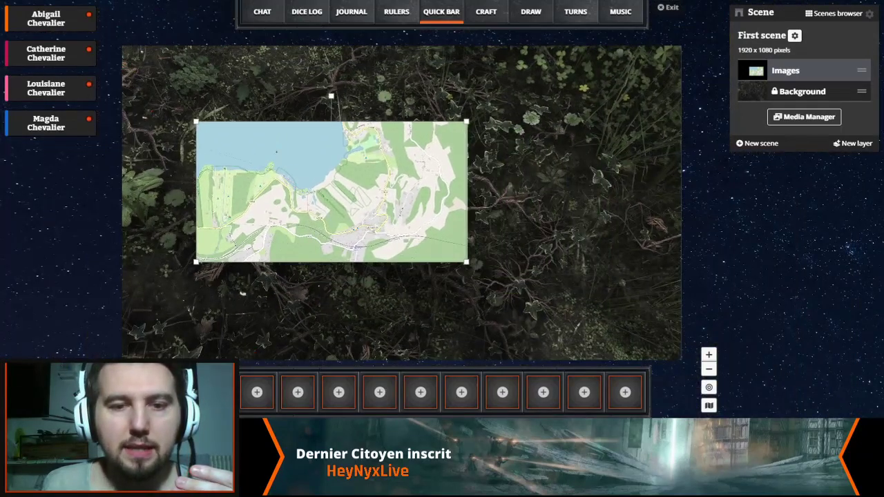
scroll(368, 210, down, 3)
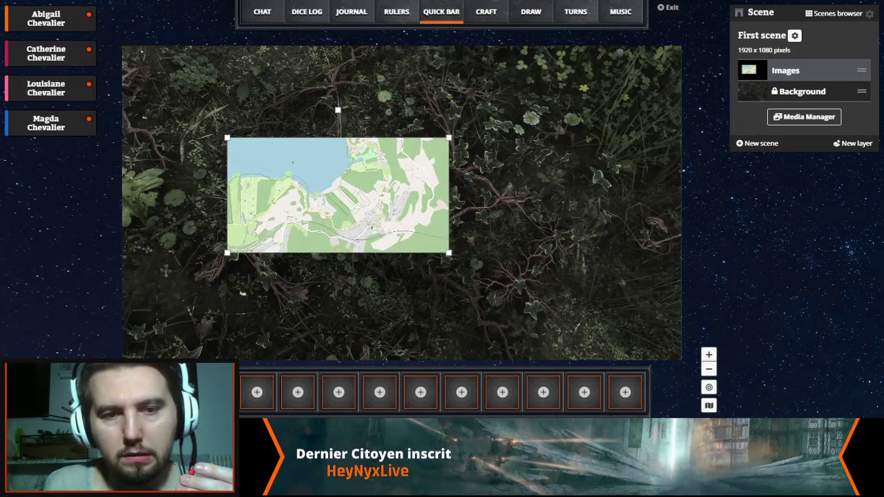
Move the map to the scene's upper-left corner and nudge it slightly down and right
drag(338, 195, 242, 106)
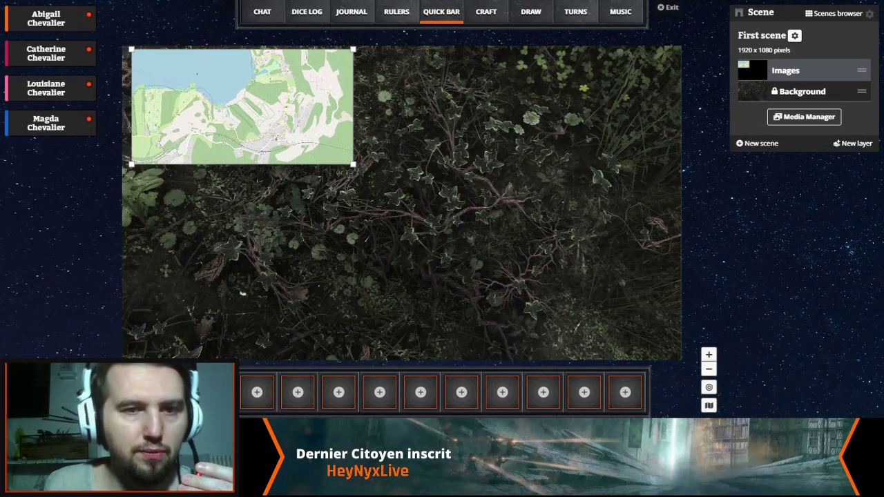
key(Down)
key(Right)
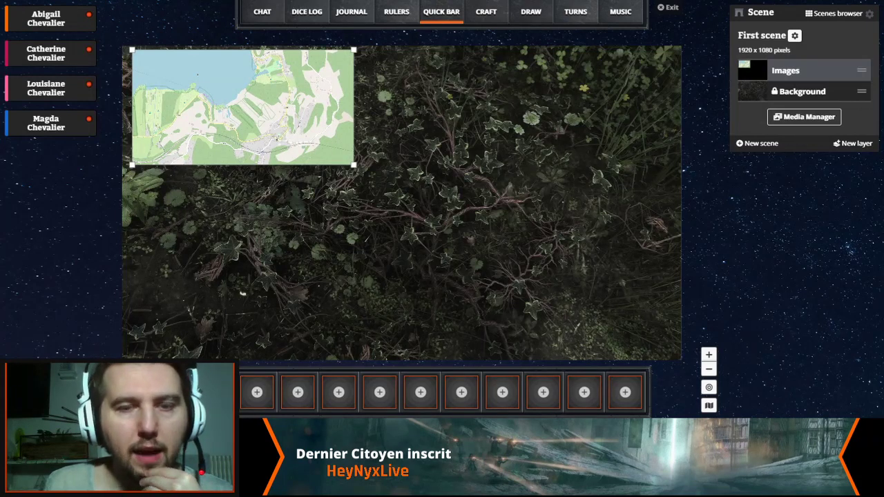
Shift the map down in six large increments and nudge it slightly left
key(shift+Down)
key(shift+Down)
key(shift+Down)
key(shift+Down)
key(shift+Down)
key(shift+Down)
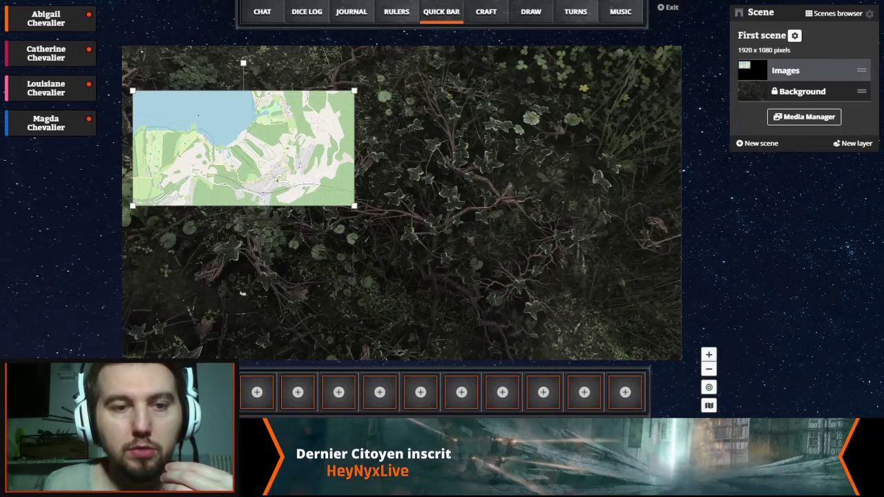
key(Left)
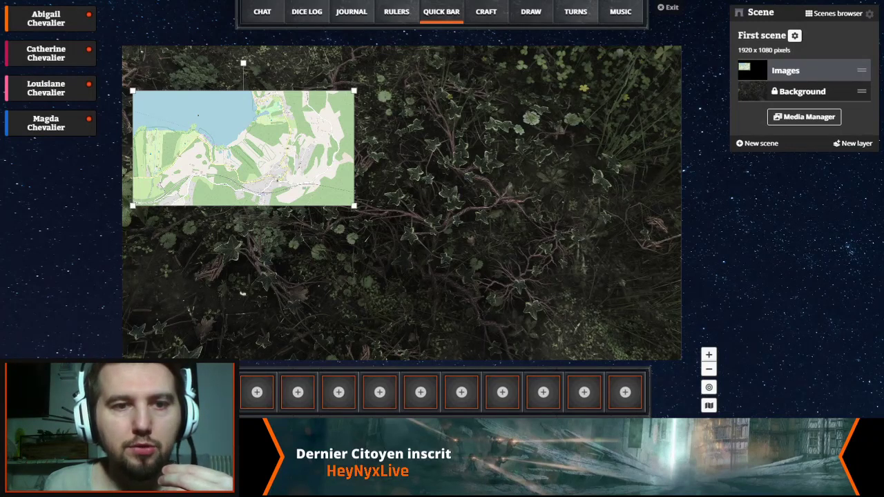
Rotate the map slightly counterclockwise, nudge it up close to the scene's top edge and deselect it
key(ctrl+Left)
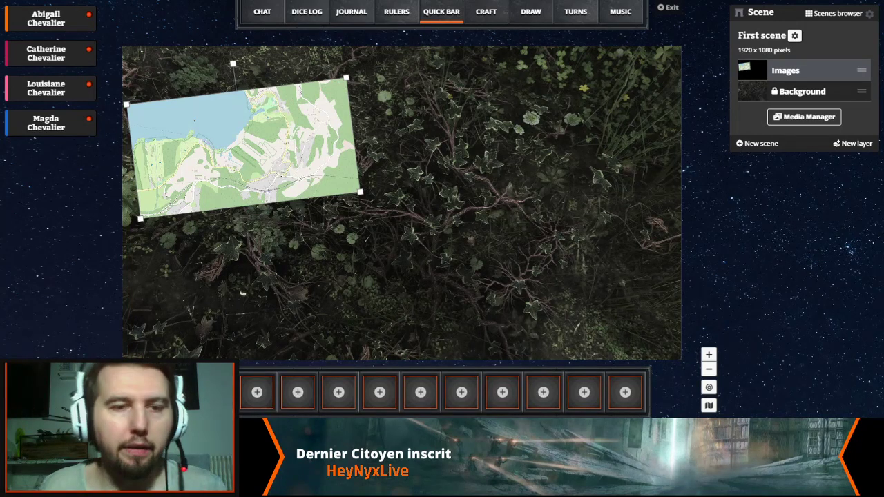
key(Up)
key(Up)
key(Up)
key(Up)
key(Up)
key(Up)
key(Up)
key(Up)
key(Up)
key(Up)
key(Up)
key(Up)
key(Up)
key(Up)
key(Up)
key(Up)
key(Up)
key(Up)
key(Up)
key(Up)
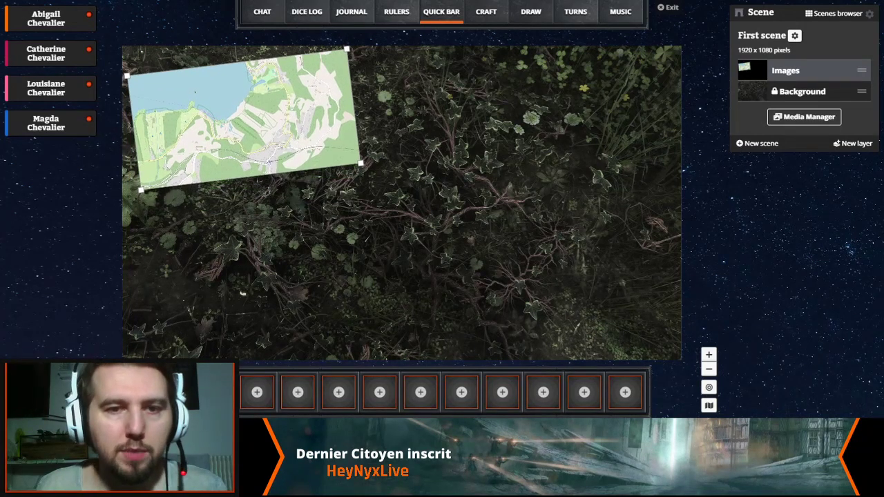
key(Escape)
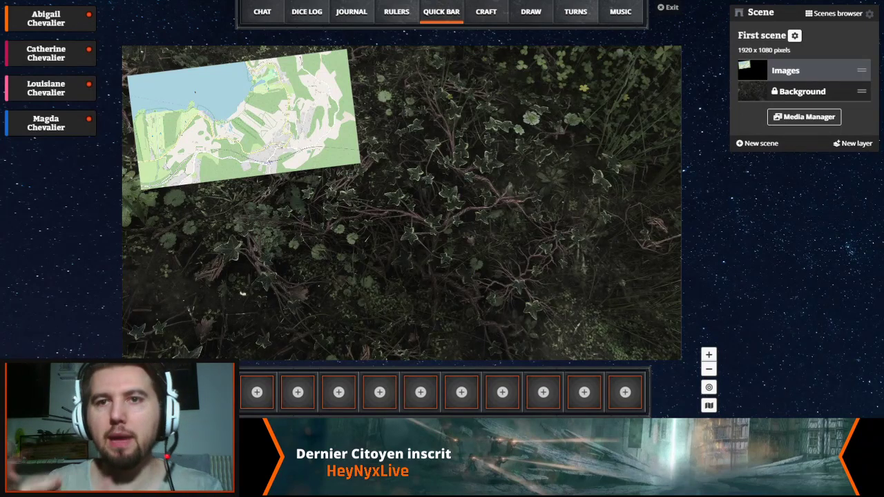
Place Lac d'Aiguebelette.jpg from the Meute media folder beside the map, scaled to about the map's width, and deselect it
click(805, 117)
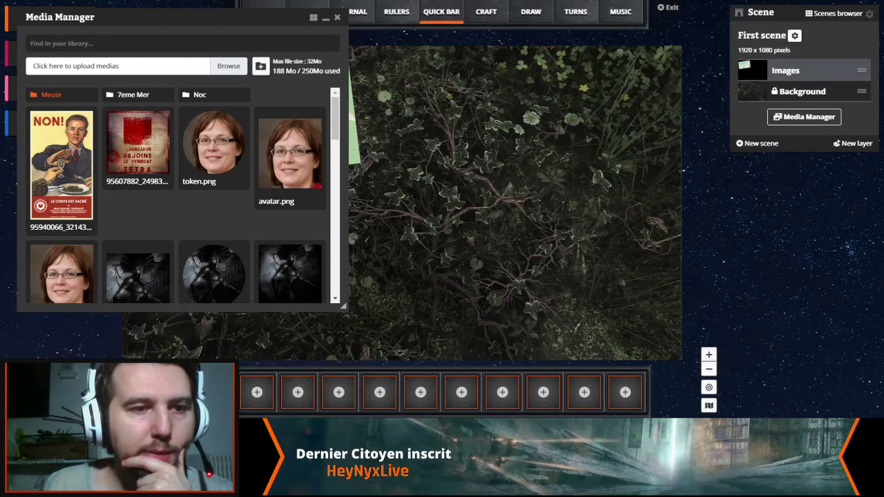
click(51, 95)
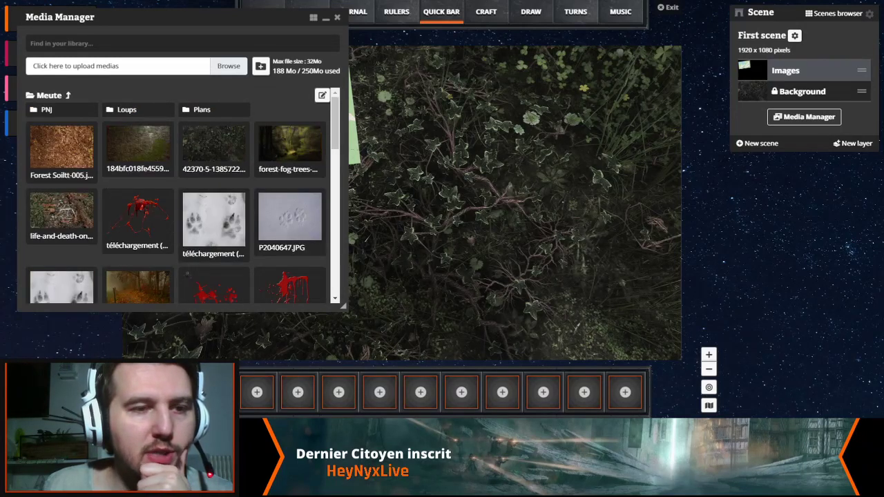
scroll(184, 195, down, 10)
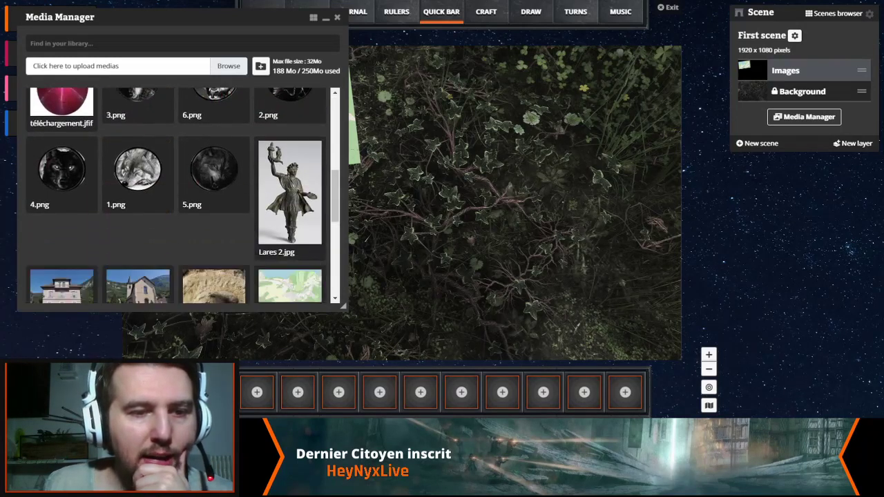
scroll(184, 195, down, 8)
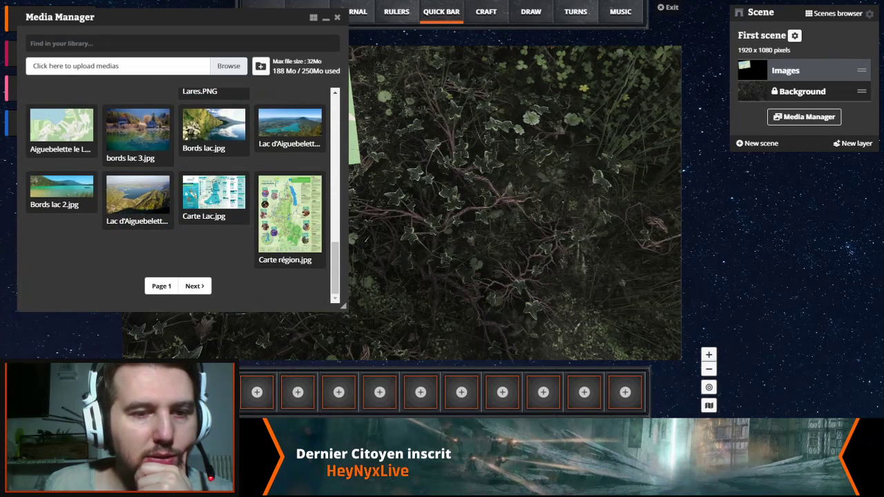
scroll(183, 196, up, 2)
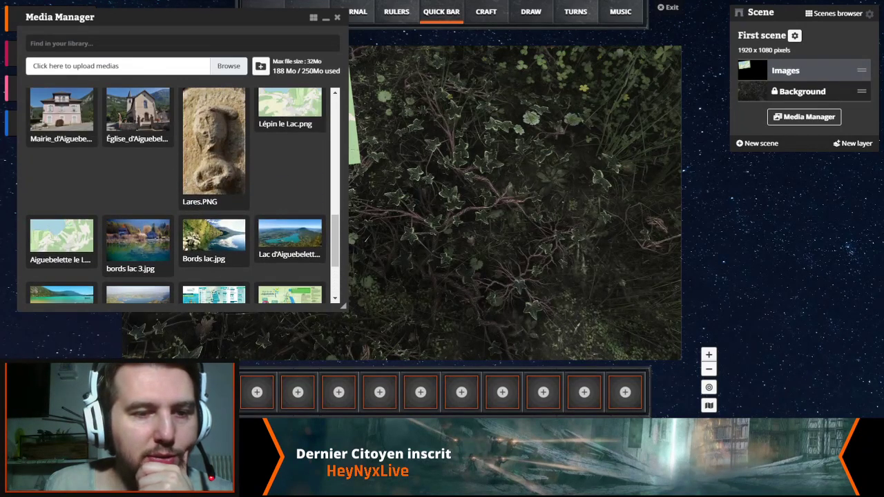
scroll(183, 196, down, 2)
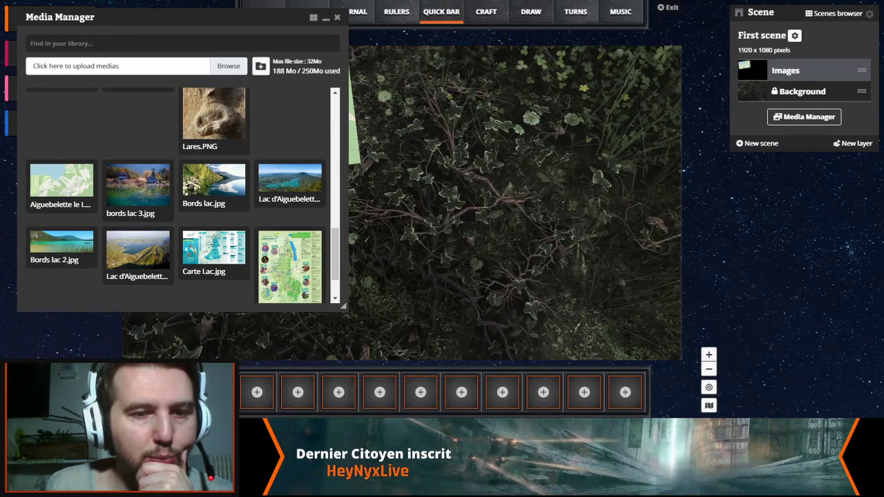
click(137, 250)
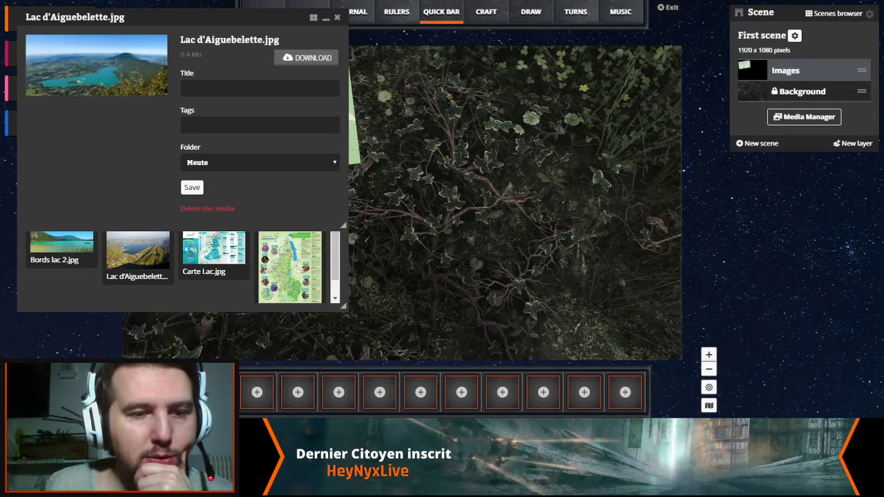
click(337, 16)
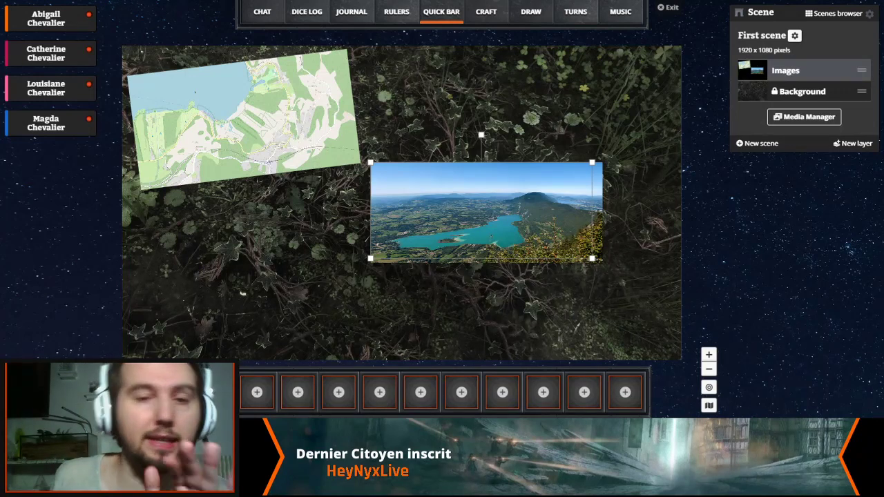
key(Escape)
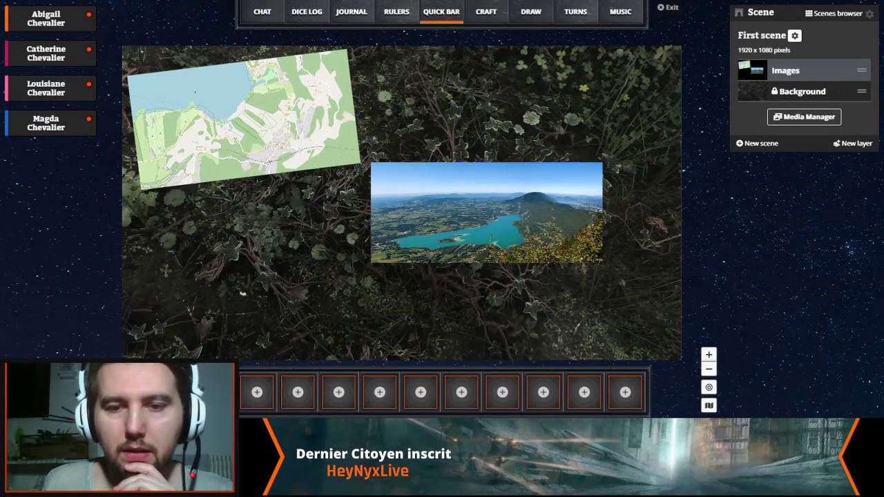
Scale the lake photo down to about two-thirds of its width and lay it over the map's lower-right corner
drag(487, 212, 482, 111)
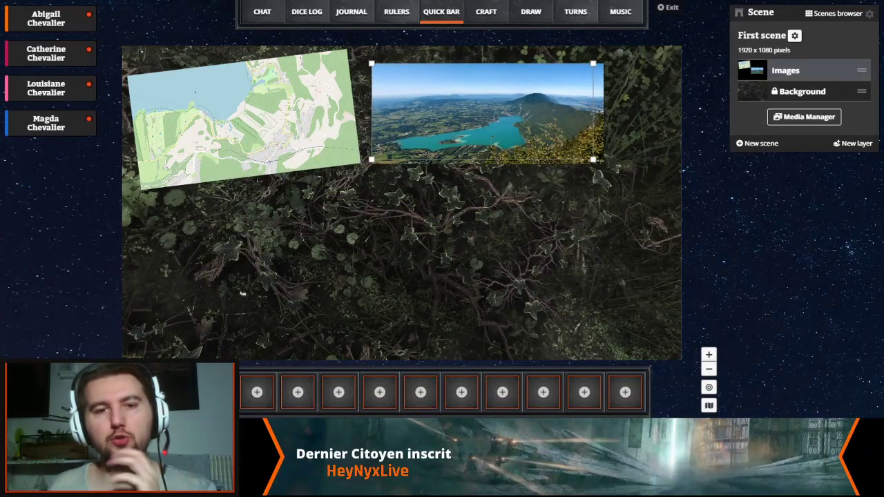
scroll(493, 117, down, 6)
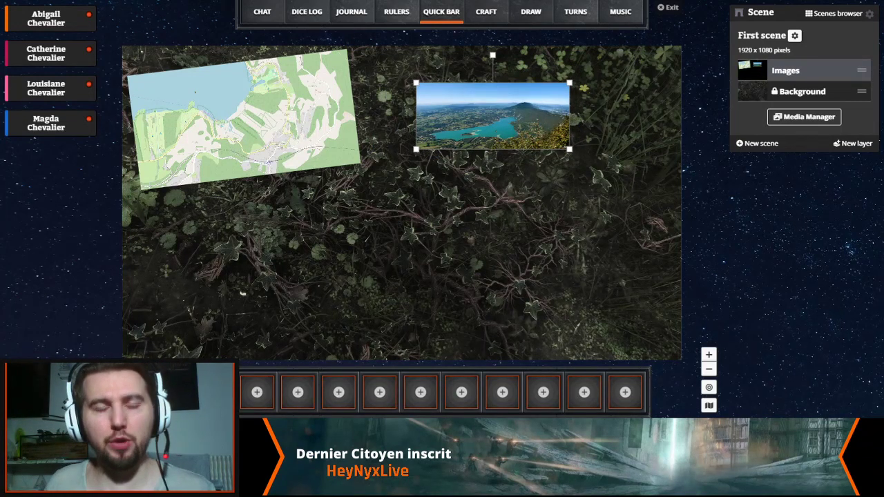
drag(492, 115, 367, 154)
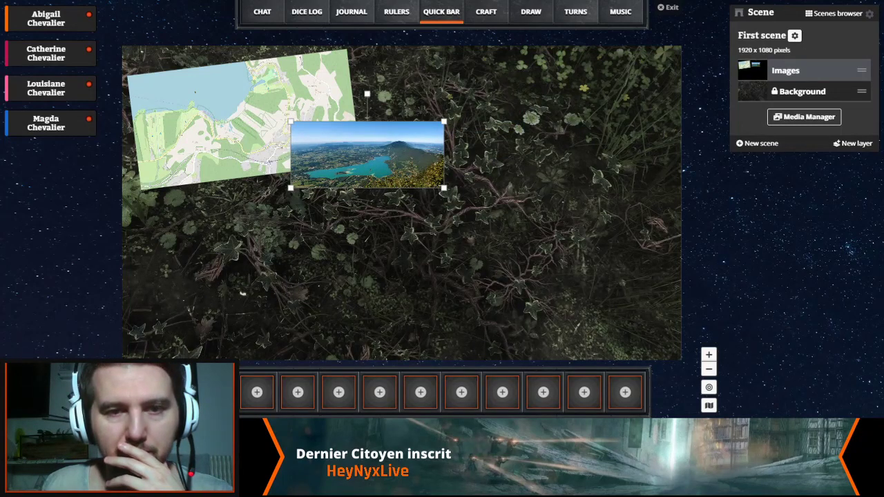
Tilt the lake photo slightly clockwise and place it, scaled a little smaller, in the scene's lower-right area
drag(367, 93, 377, 94)
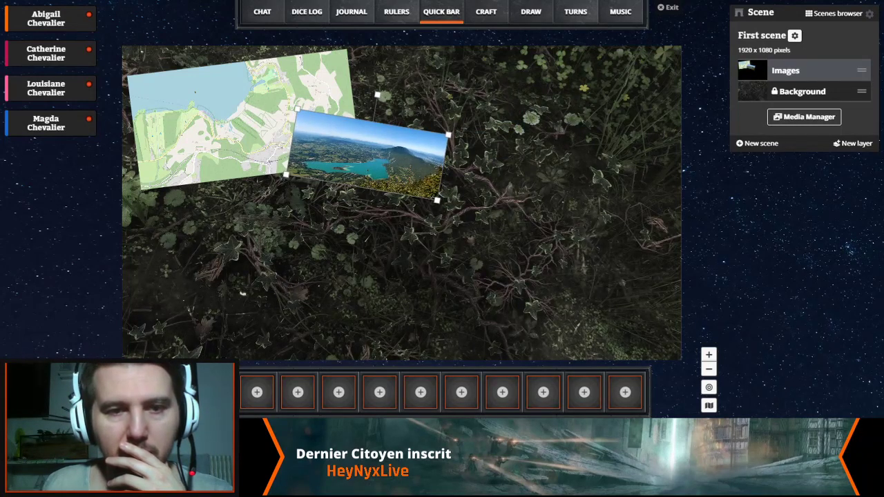
drag(437, 200, 427, 194)
drag(370, 157, 554, 253)
Tilt the map slightly clockwise and move it right to the scene's upper middle
drag(245, 120, 282, 151)
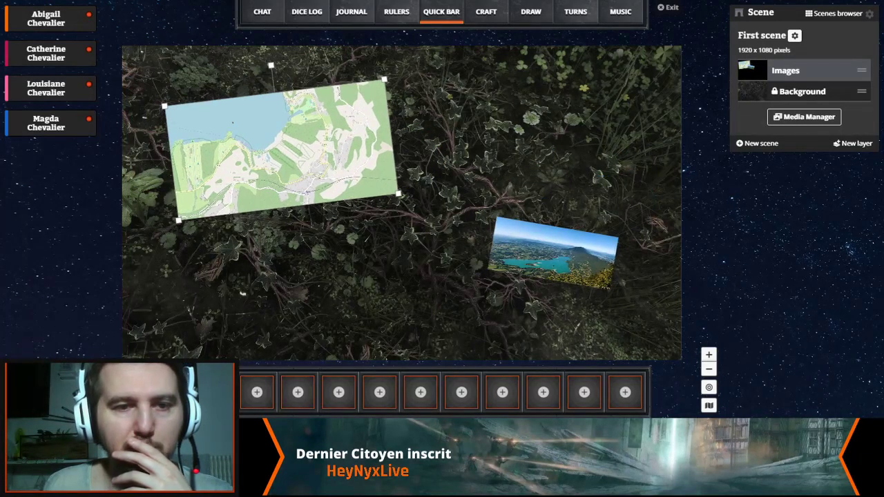
drag(271, 66, 295, 65)
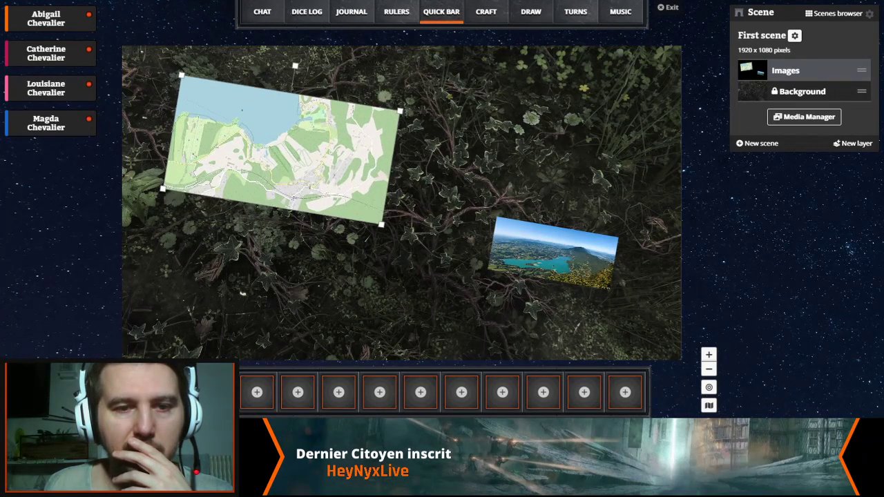
drag(282, 151, 349, 132)
Tilt the lake photo slightly counterclockwise and overlap it with the map's upper-left corner in the scene's upper-left area
click(553, 253)
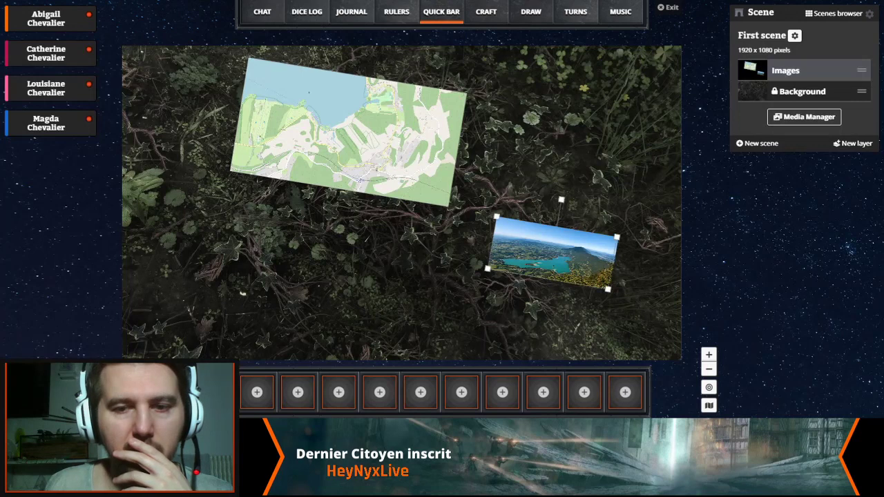
drag(561, 200, 543, 199)
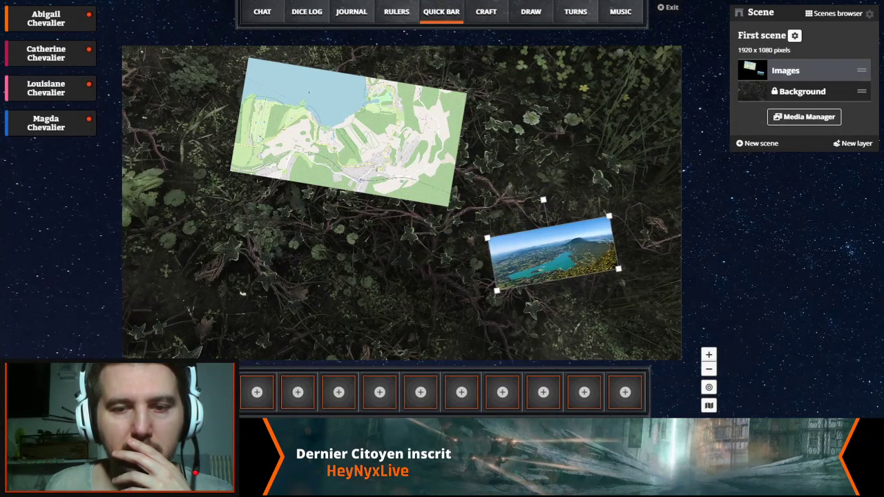
drag(552, 253, 194, 93)
drag(309, 92, 266, 111)
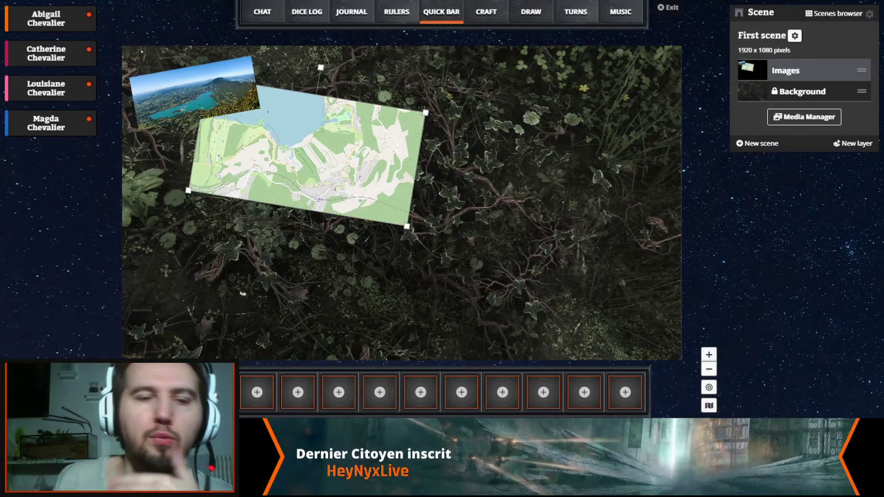
Send Lac d'Aiguebelette.jpg to the back of the Images layer, behind the map
click(192, 95)
right_click(192, 96)
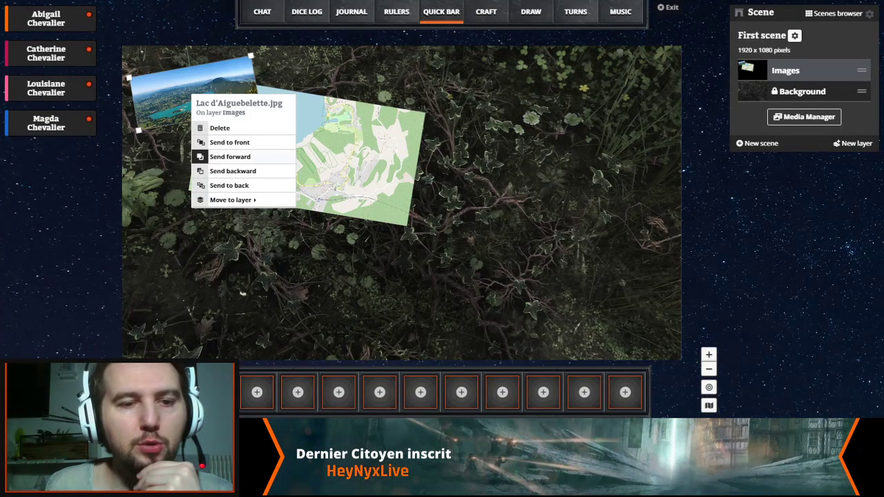
click(229, 185)
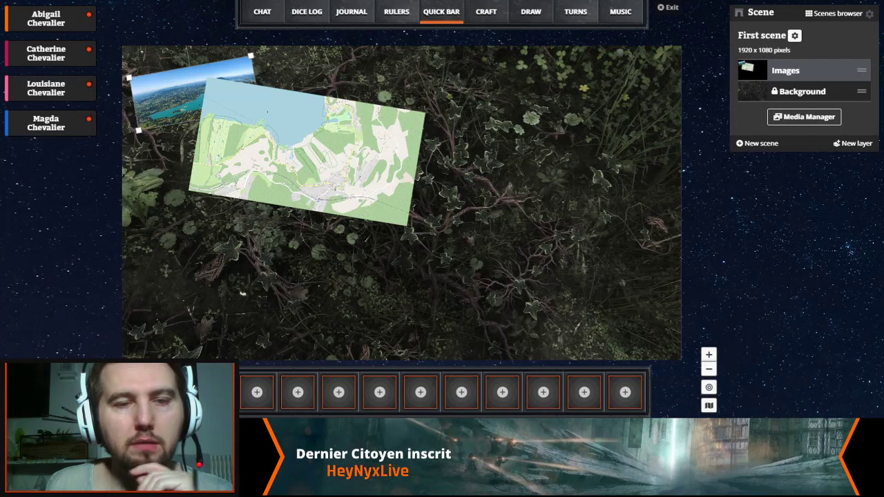
Send Aiguebelette le Lac.png to the back of the Images layer, behind the lake photo
click(286, 135)
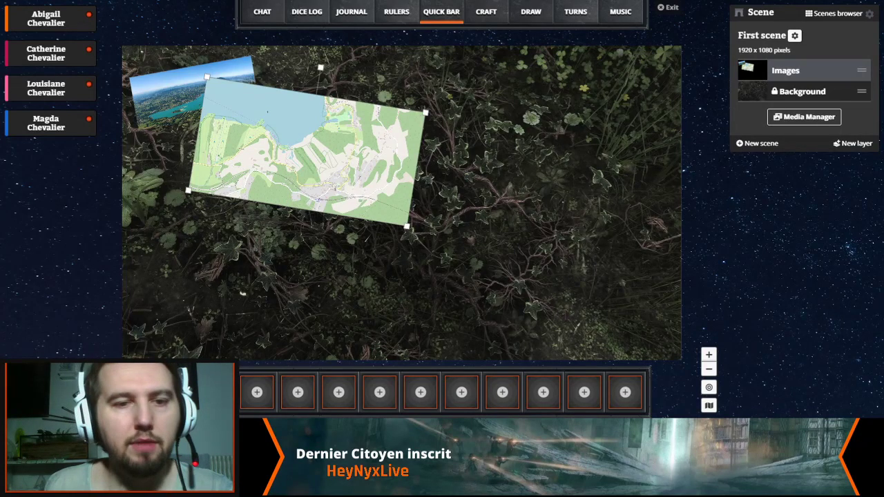
right_click(285, 136)
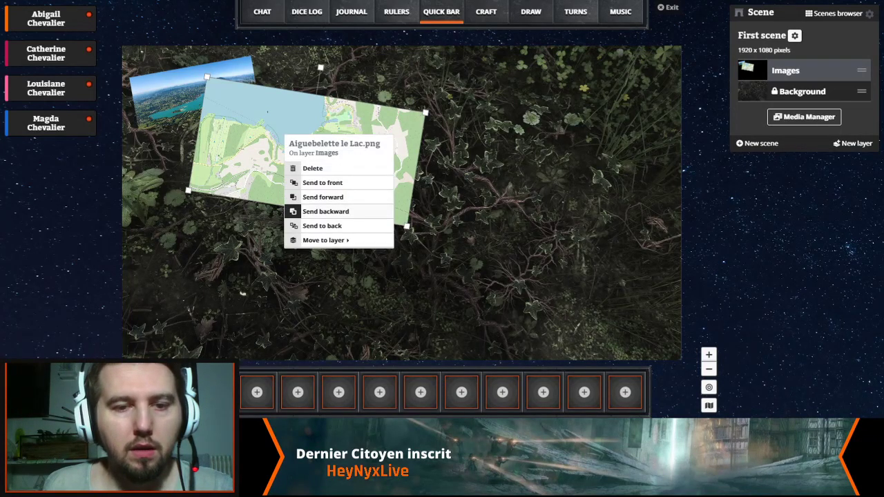
click(322, 226)
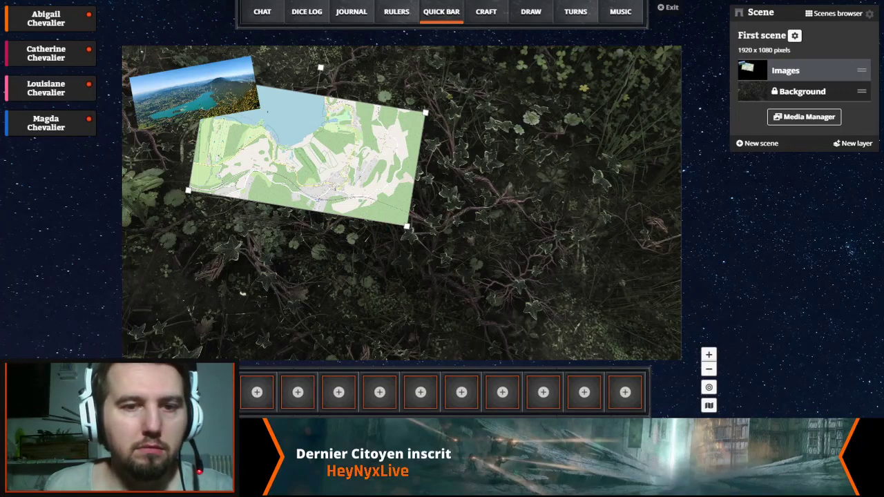
Nudge the map slightly down and left, rotate it a touch further clockwise and deselect it
mouse_move(320, 67)
mouse_down()
mouse_move(323, 83)
mouse_move(314, 72)
mouse_up()
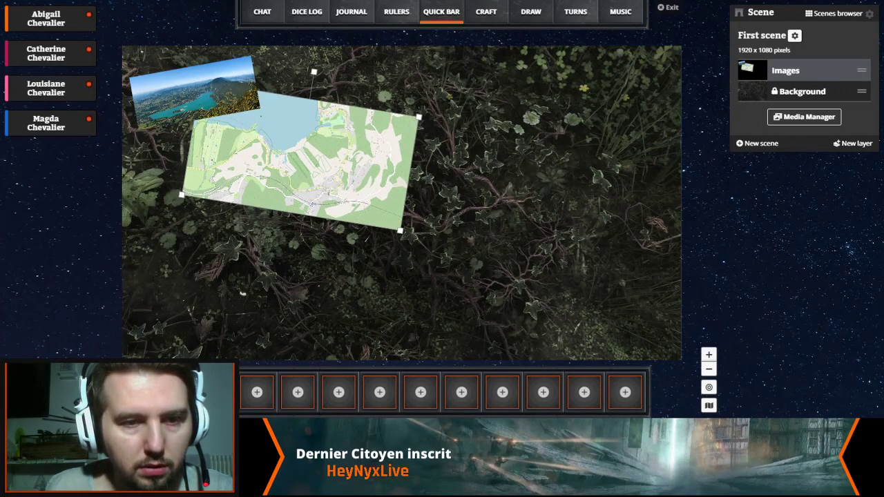
mouse_move(314, 72)
mouse_down()
mouse_move(300, 70)
mouse_move(315, 72)
mouse_up()
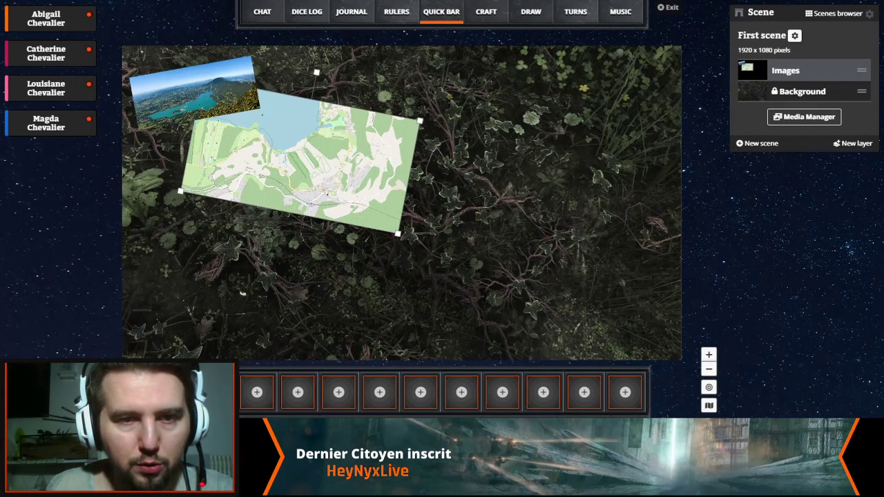
drag(300, 163, 293, 166)
click(345, 283)
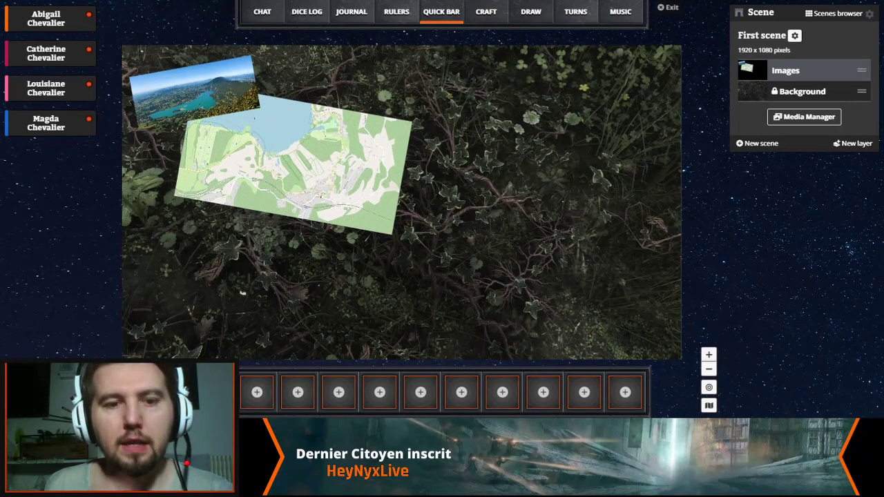
Place the Pays du lac d'Aiguebelette tourist map from the Meute media folder in the scene's lower-right area
click(805, 117)
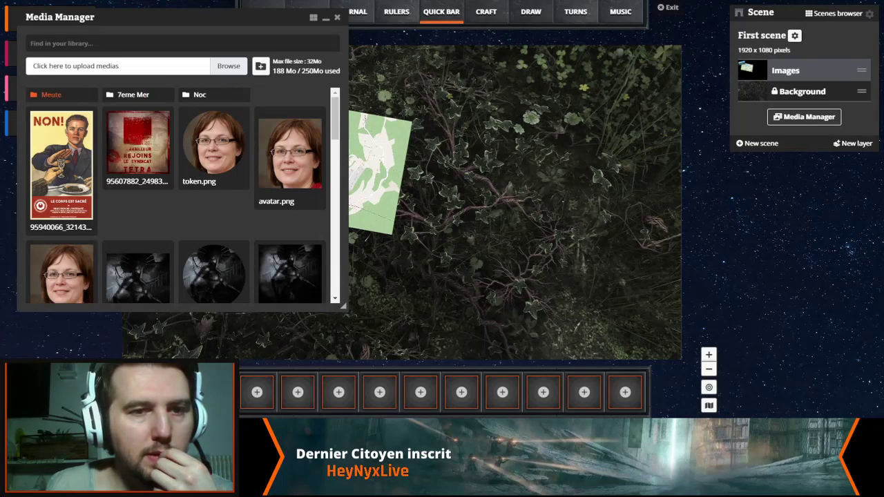
click(51, 95)
scroll(179, 196, down, 15)
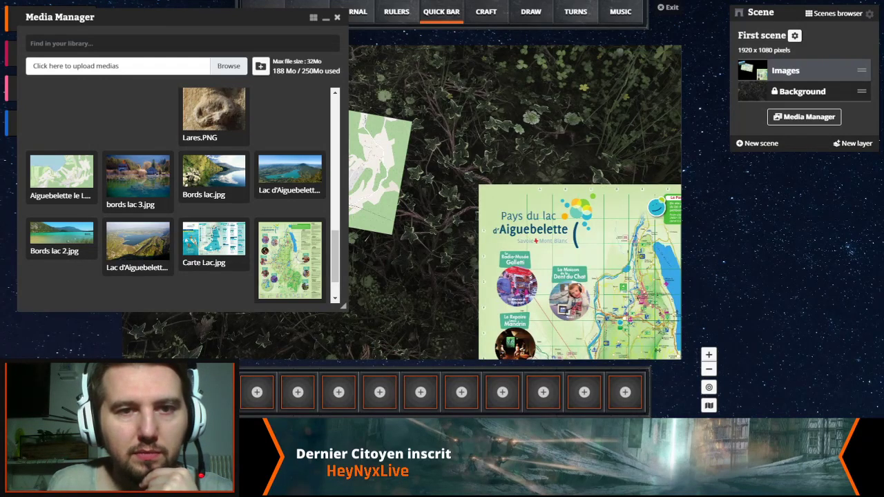
click(337, 17)
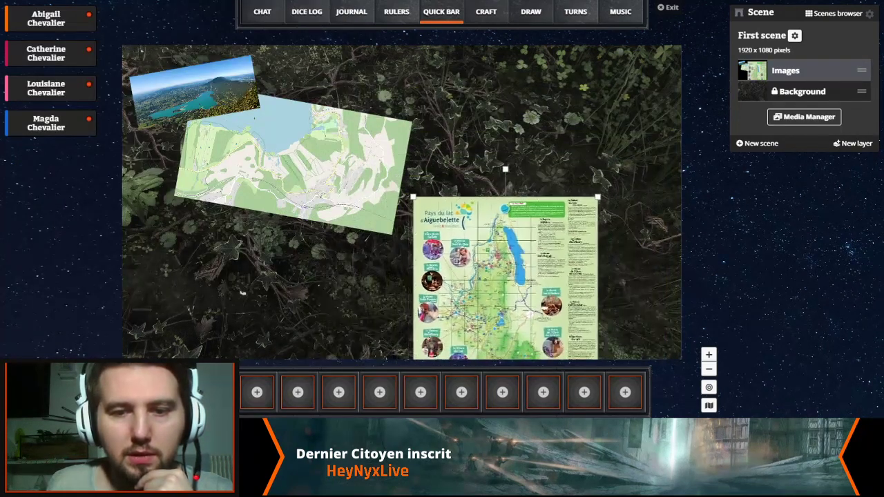
Move the tourist map into the scene's upper-right corner, tilted slightly clockwise
drag(527, 315, 587, 197)
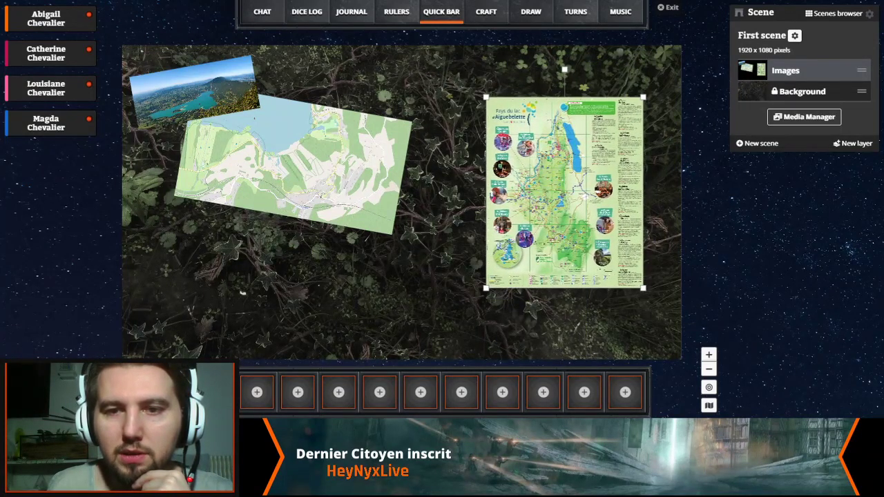
drag(565, 70, 582, 70)
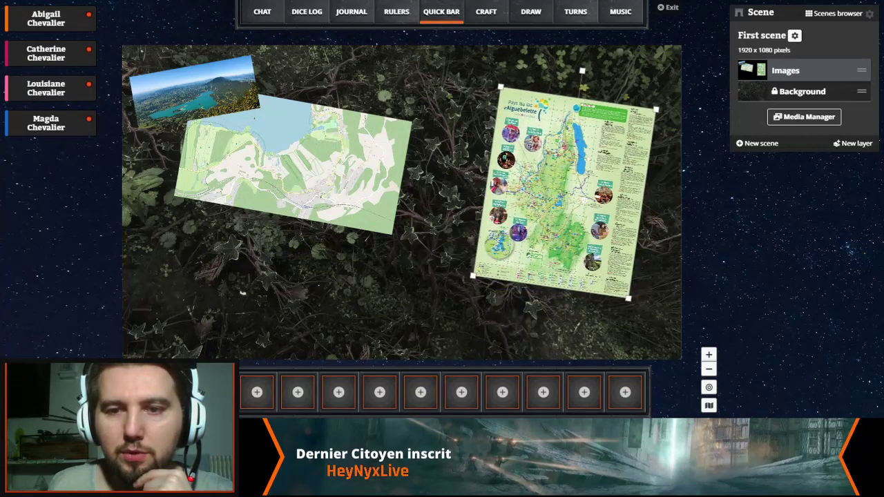
drag(563, 186, 582, 147)
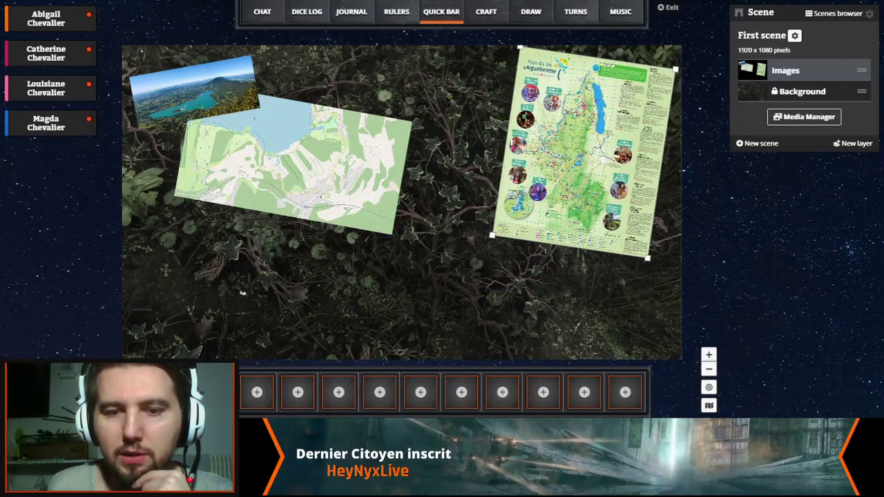
Shrink the tourist map to about two-thirds of its size, shift it close to the scene's right edge and deselect it
drag(647, 259, 630, 184)
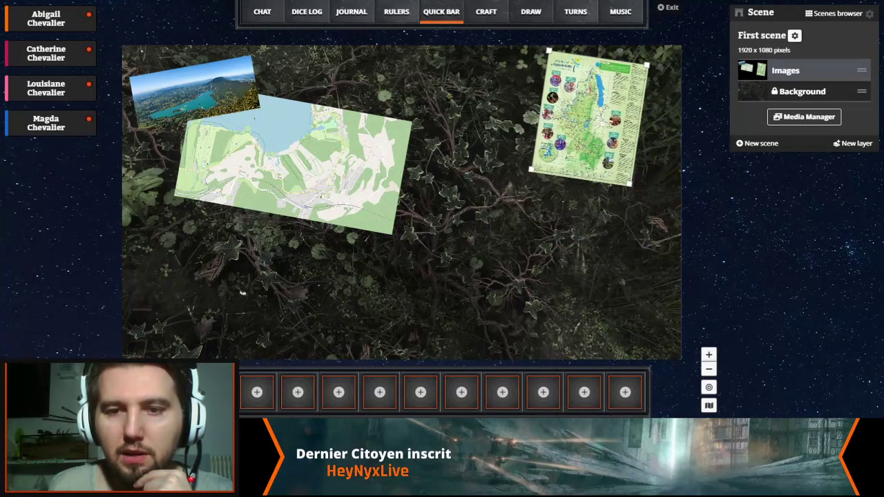
drag(589, 118, 615, 117)
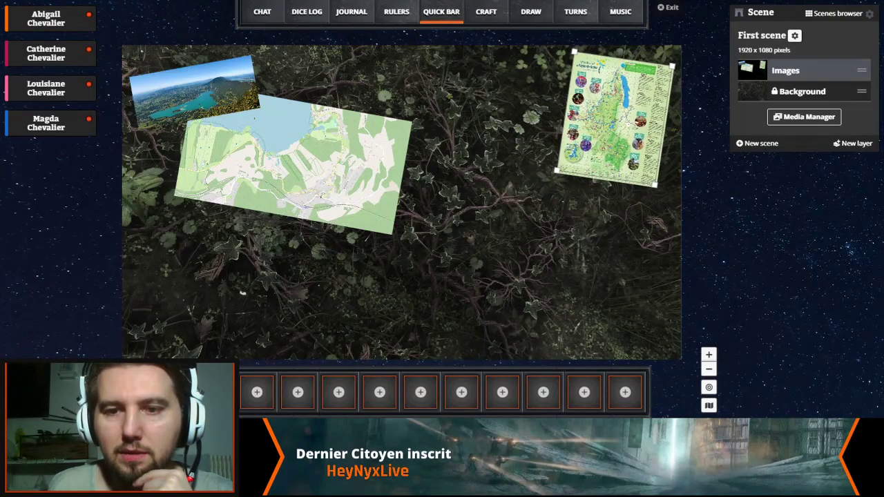
key(Escape)
Examine the tourist map's details up close and check how the three pictures are arranged across the whole scene
scroll(615, 96, up, 10)
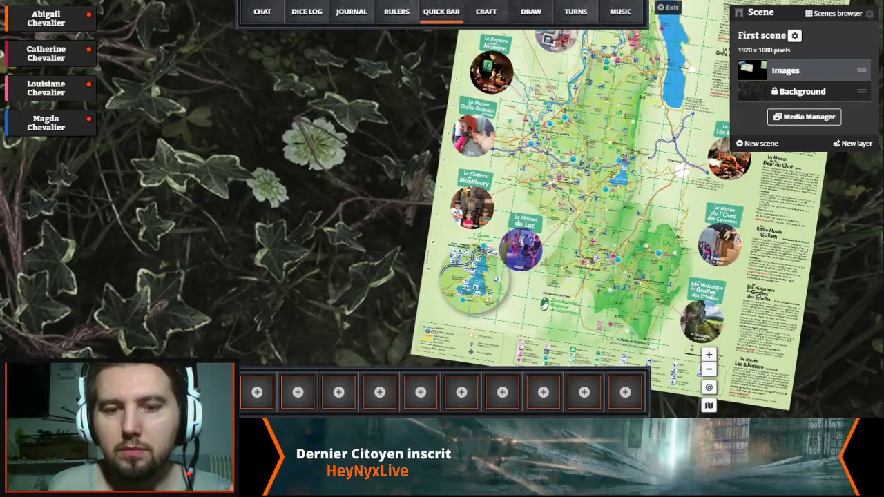
scroll(615, 97, down, 3)
scroll(615, 97, up, 3)
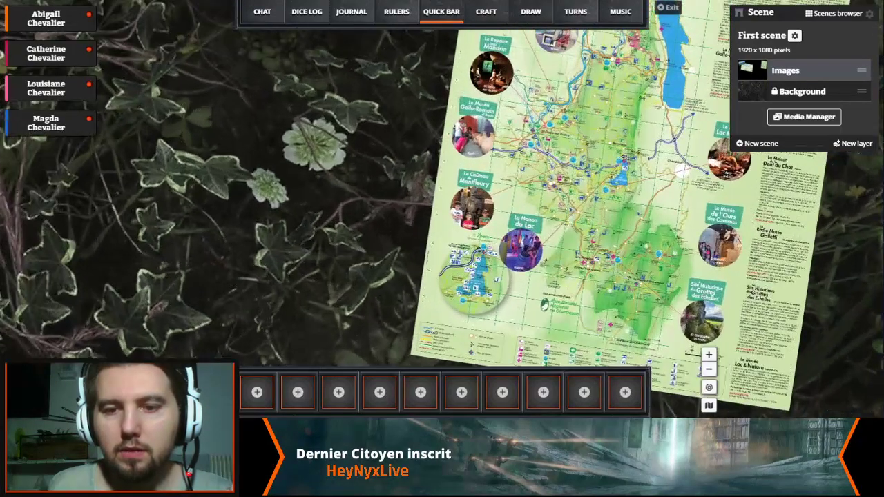
scroll(615, 96, down, 5)
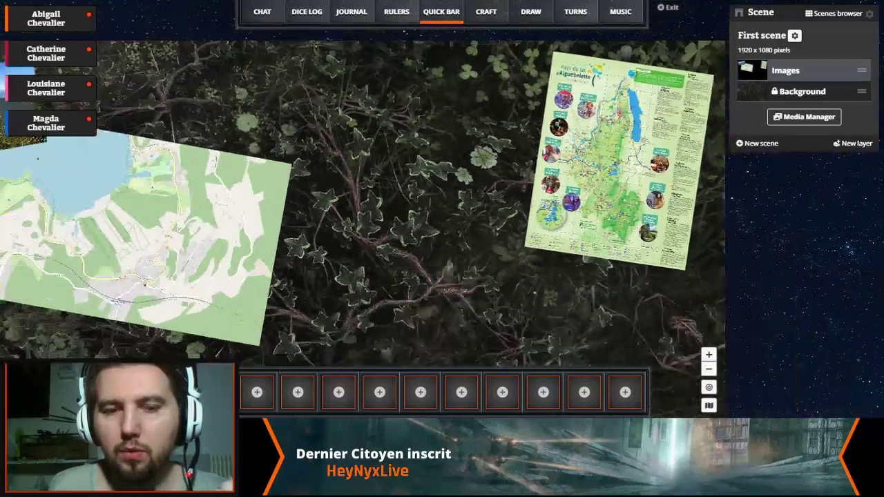
scroll(615, 97, down, 2)
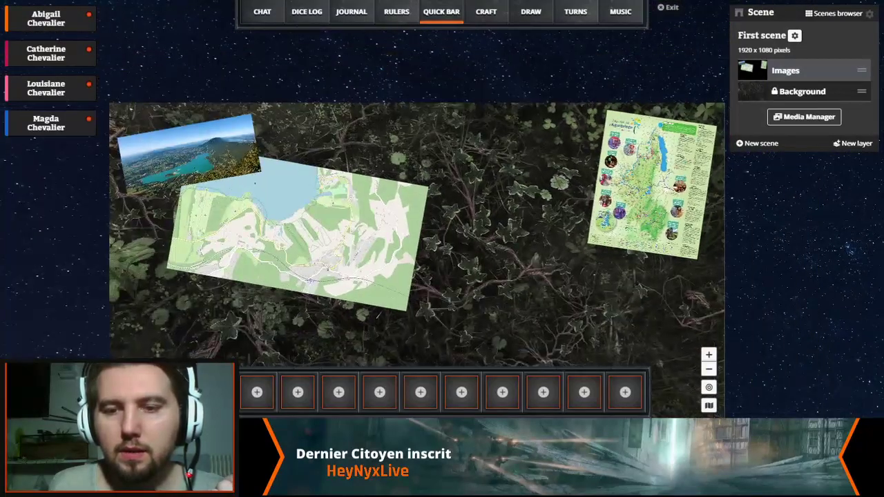
drag(414, 242, 304, 256)
scroll(526, 170, up, 5)
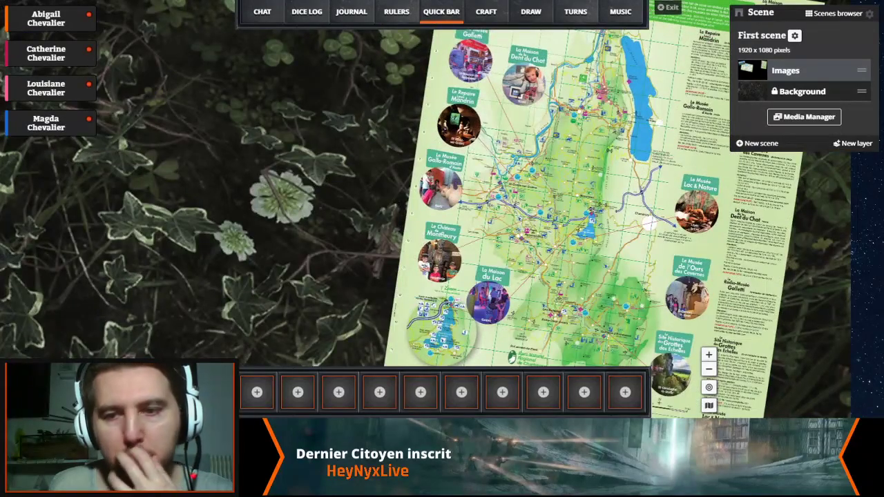
scroll(535, 183, down, 4)
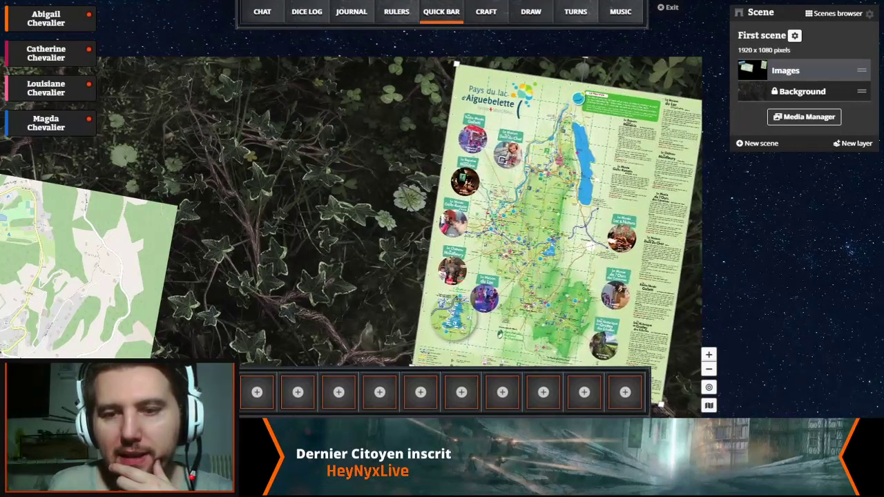
scroll(345, 208, down, 3)
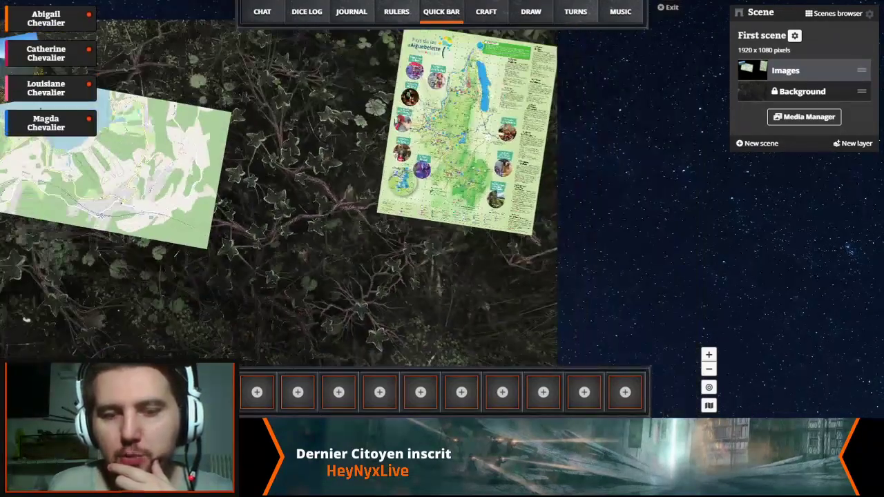
scroll(346, 207, down, 3)
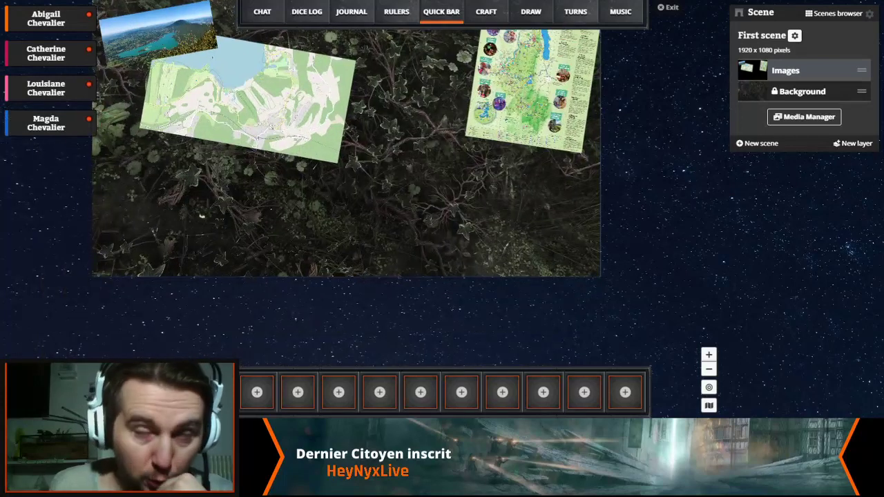
drag(345, 207, 316, 279)
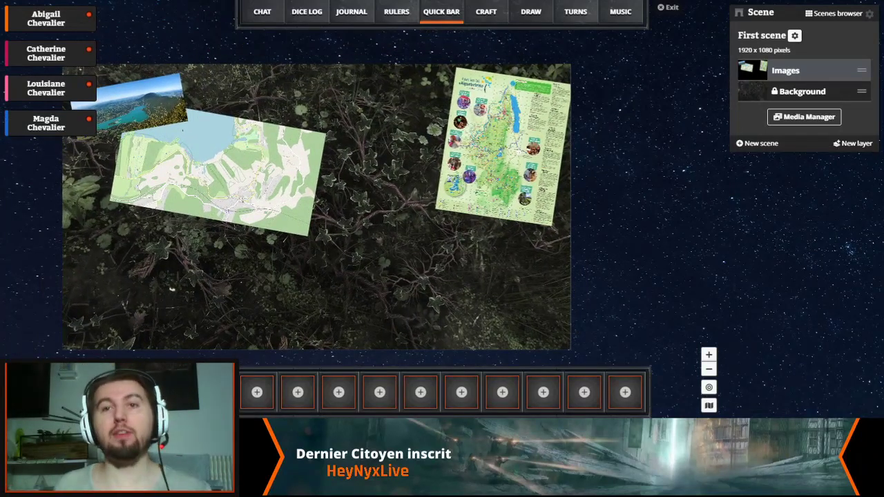
drag(316, 279, 322, 325)
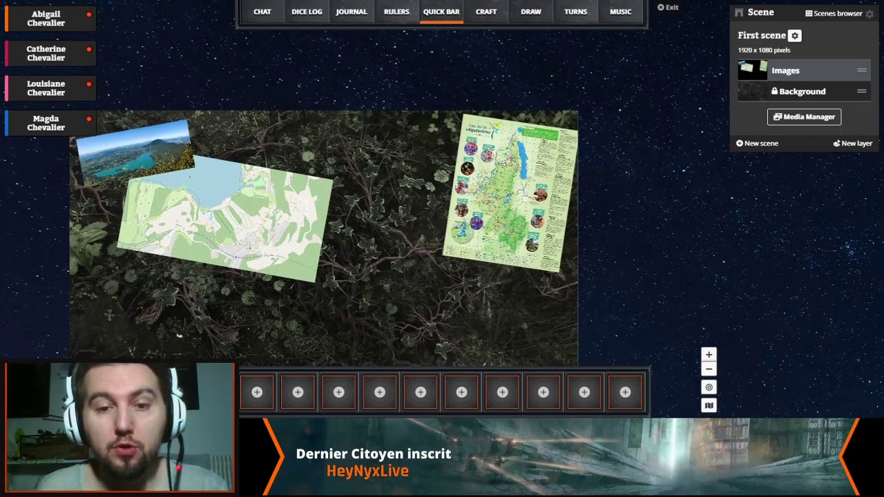
Inspect the tourist map's illustrated sites at close range and bring the whole scene back into view
scroll(494, 193, up, 3)
scroll(504, 197, up, 3)
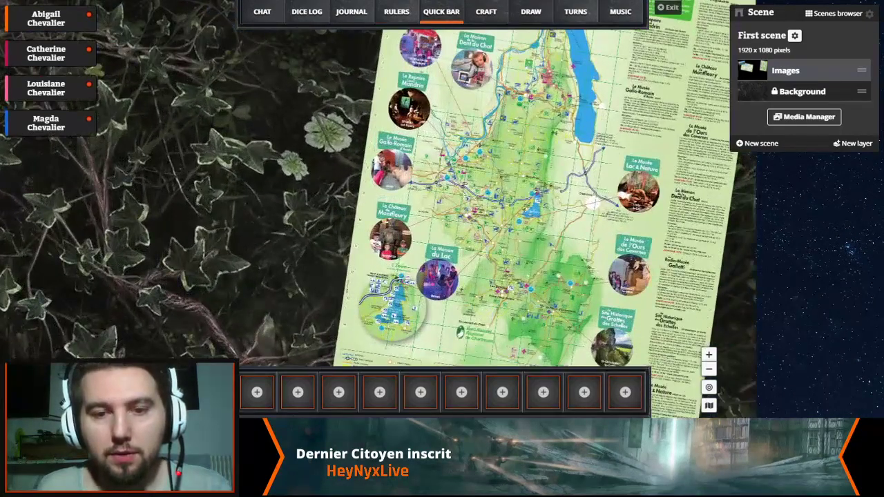
scroll(490, 205, up, 2)
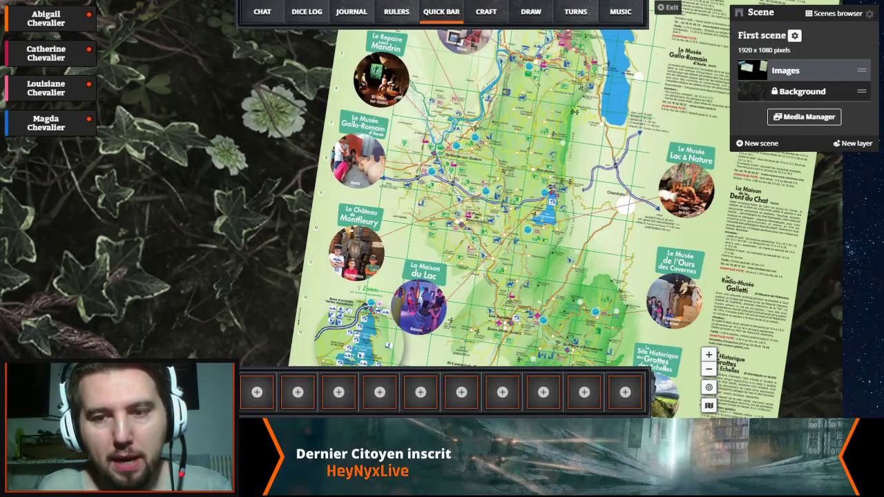
scroll(494, 211, down, 8)
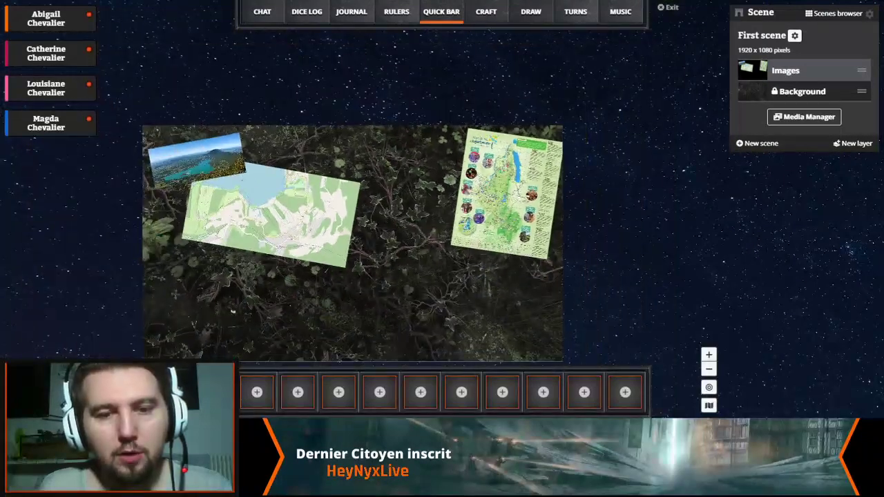
drag(233, 312, 281, 259)
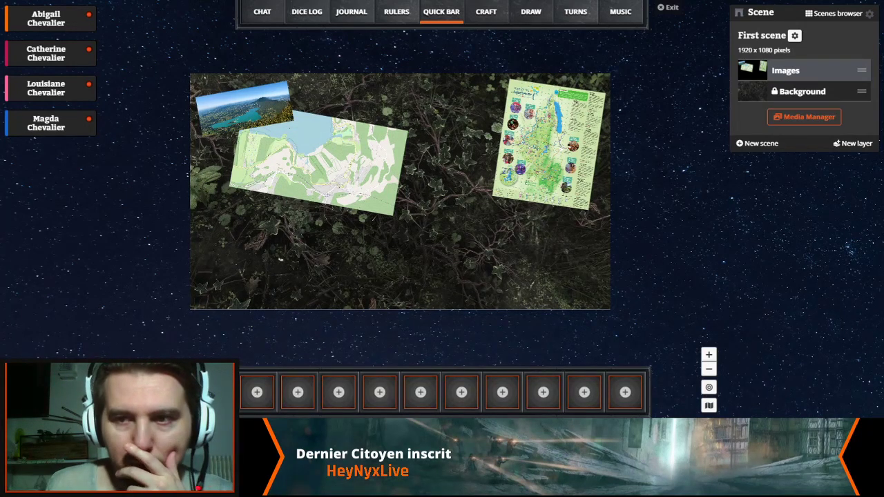
Place Lares.PNG from the Meute media folder in the scene, move it over the lake map's upper-right edge and deselect it
click(804, 117)
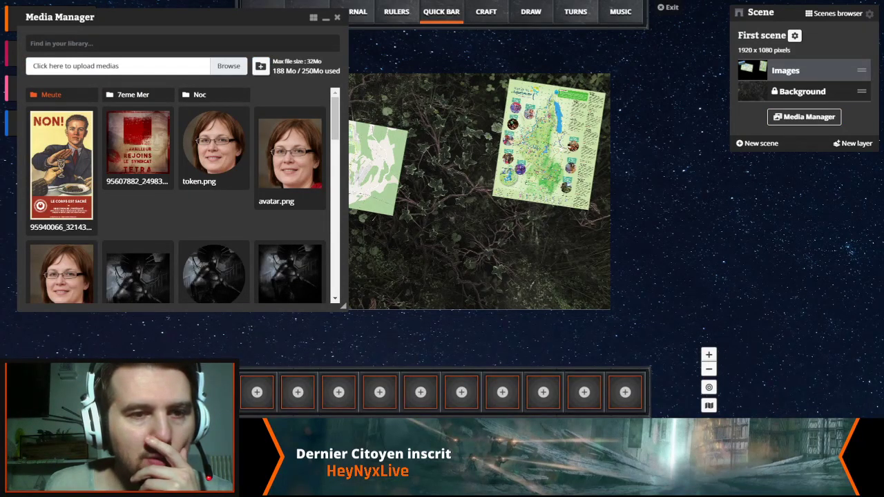
click(51, 95)
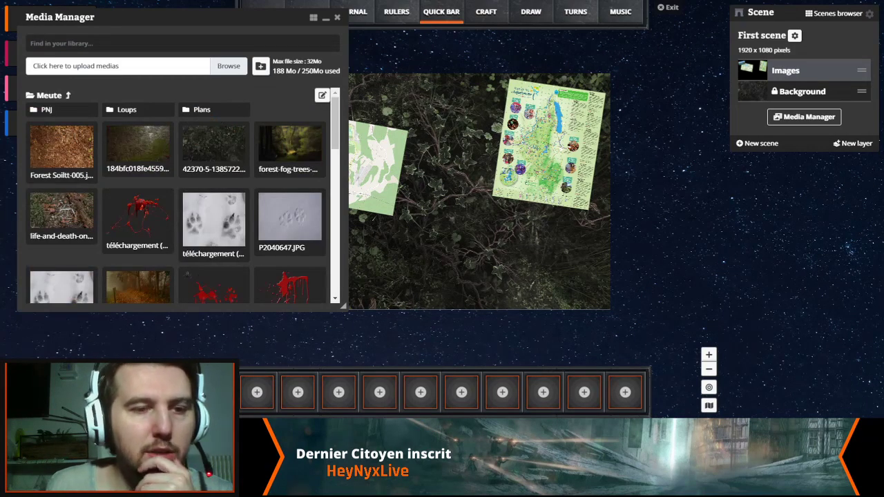
scroll(179, 194, down, 10)
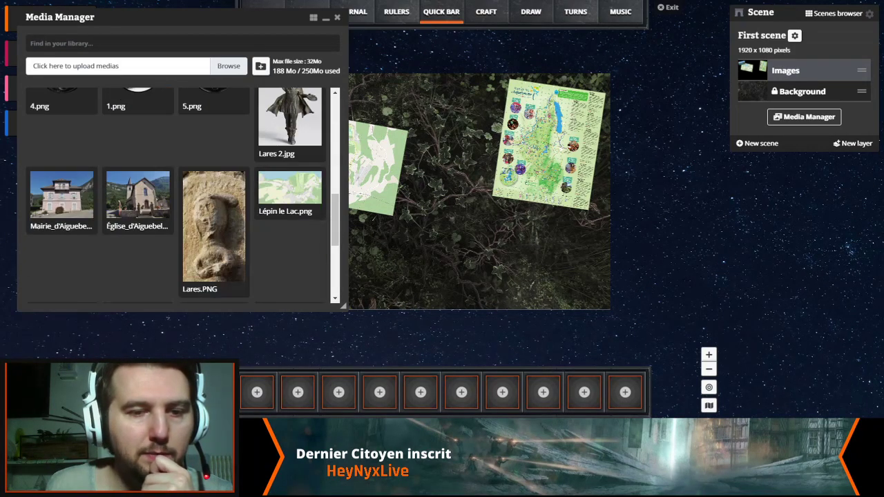
scroll(179, 193, down, 3)
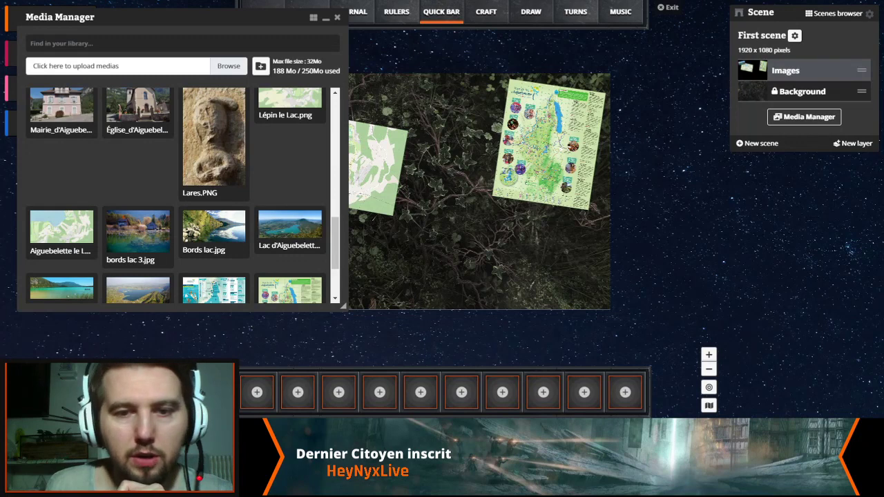
click(214, 138)
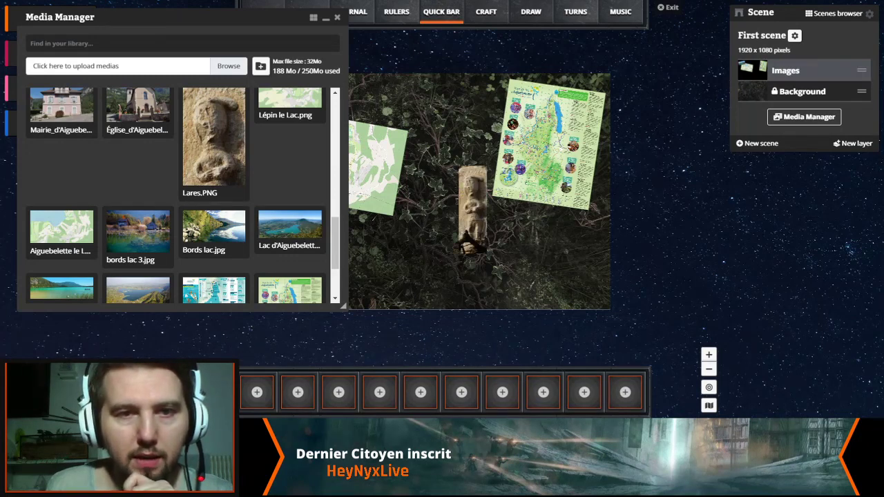
click(337, 17)
drag(474, 210, 398, 136)
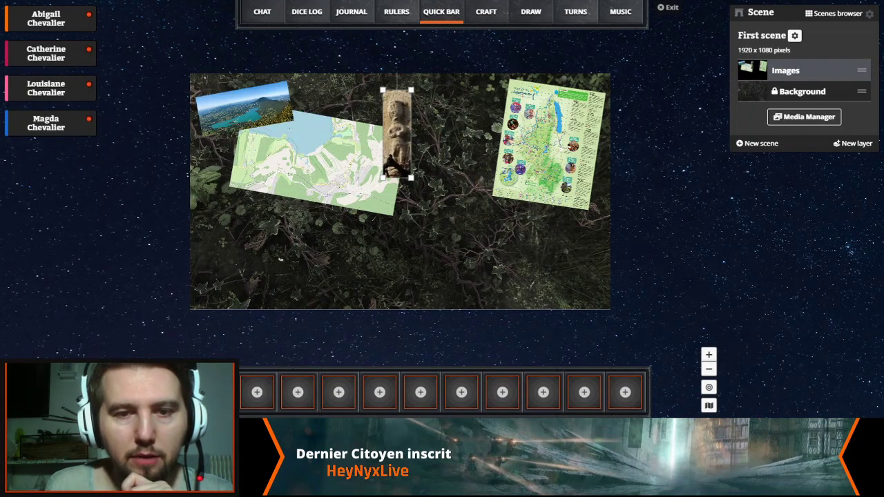
key(Escape)
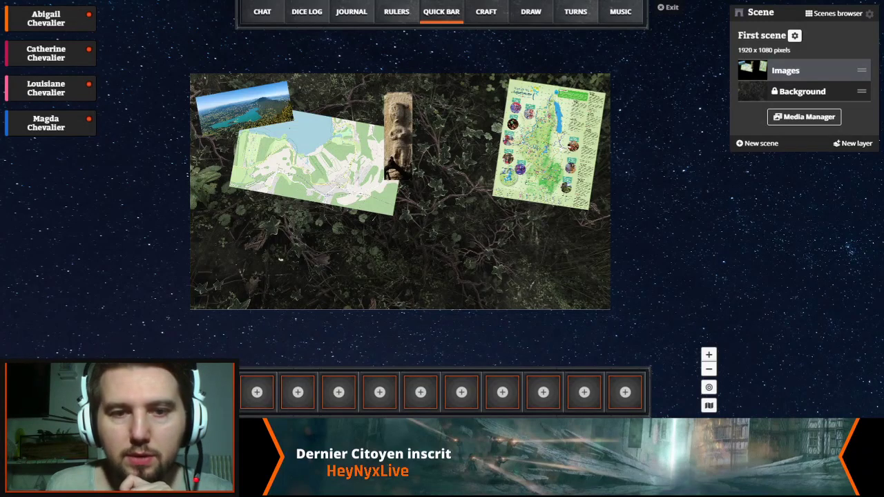
Enlarge the tilted lake map to about 1.7 times its size and move it to the middle of the scene
click(398, 136)
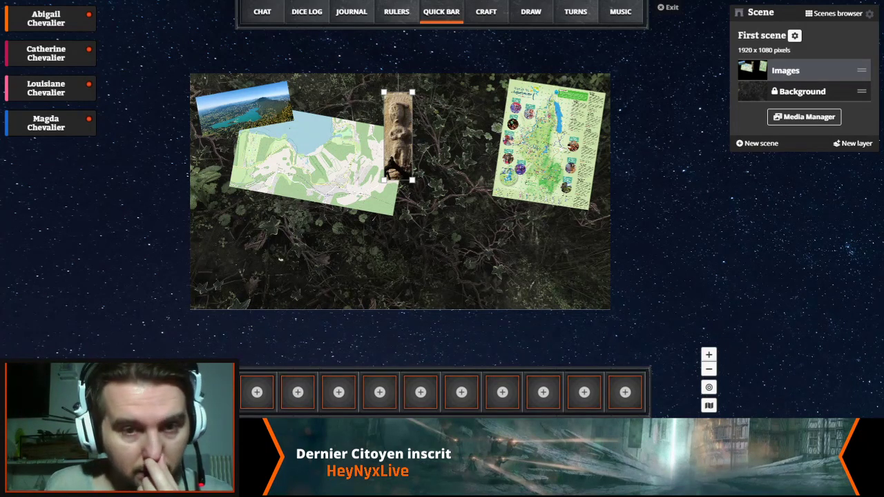
click(311, 166)
drag(392, 216, 502, 300)
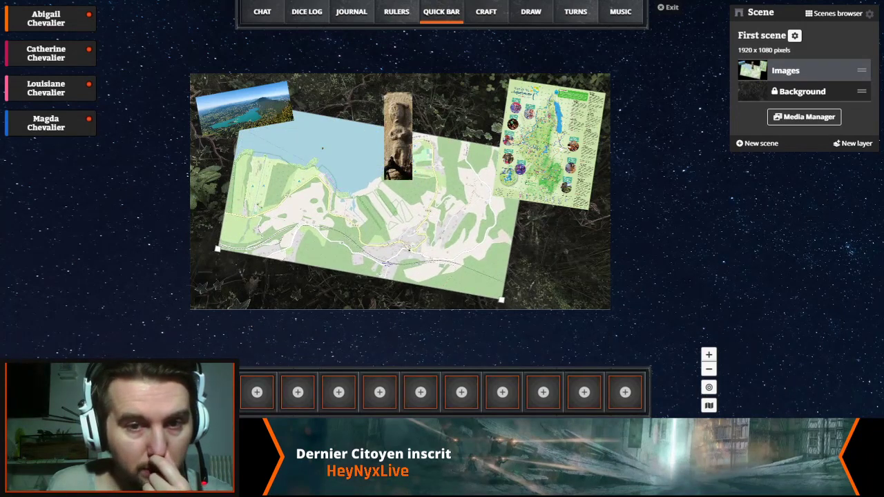
drag(366, 208, 397, 218)
drag(415, 121, 416, 117)
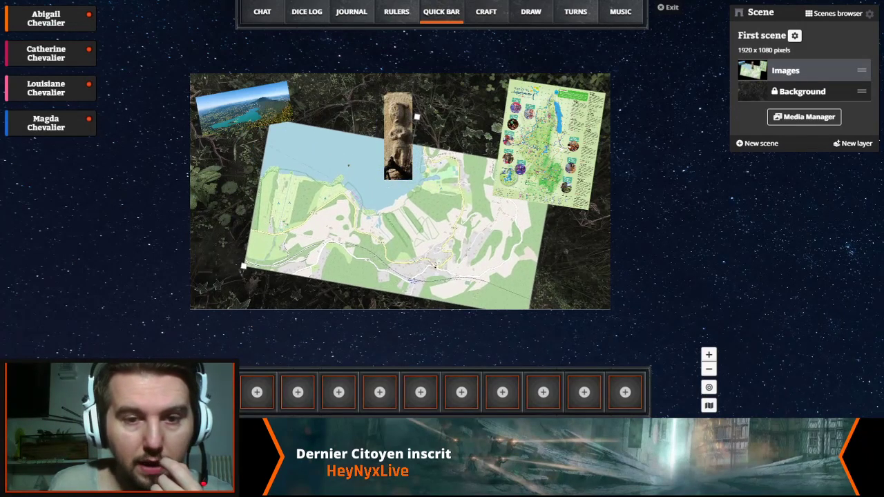
Delete the lake photo, the tourist map and the large lake map, keeping only the stone statue picture
click(242, 107)
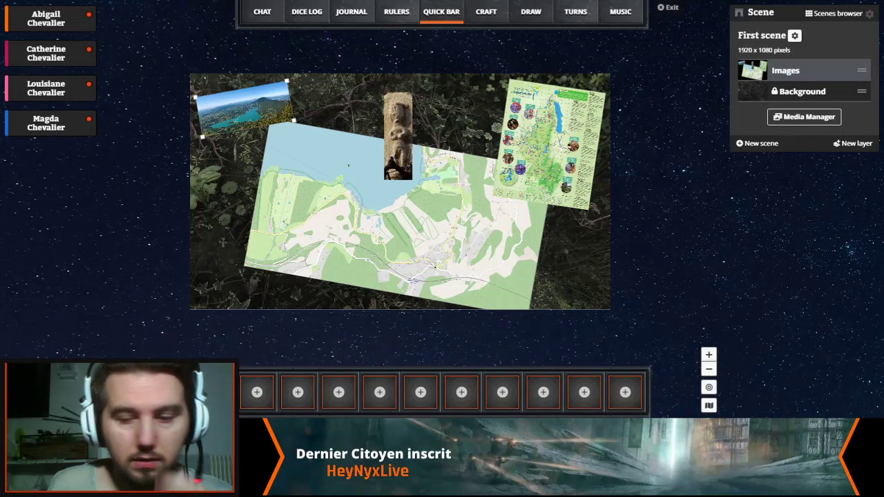
key(Delete)
key(Delete)
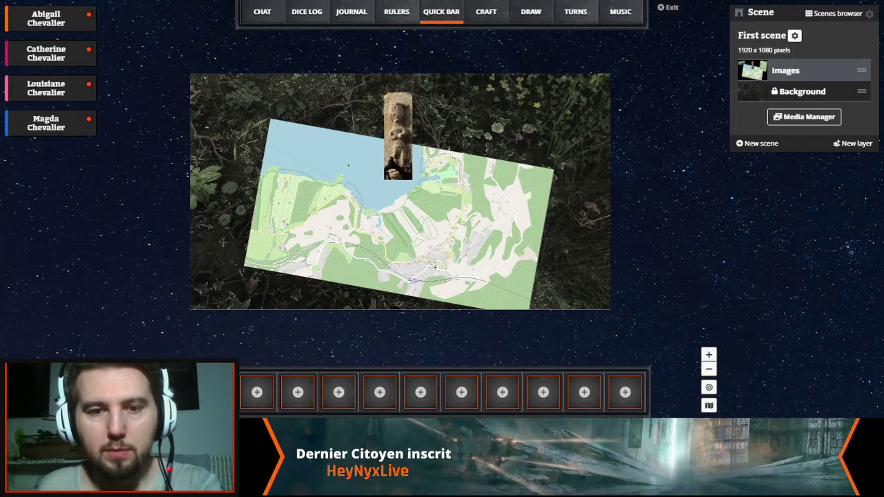
drag(400, 215, 399, 169)
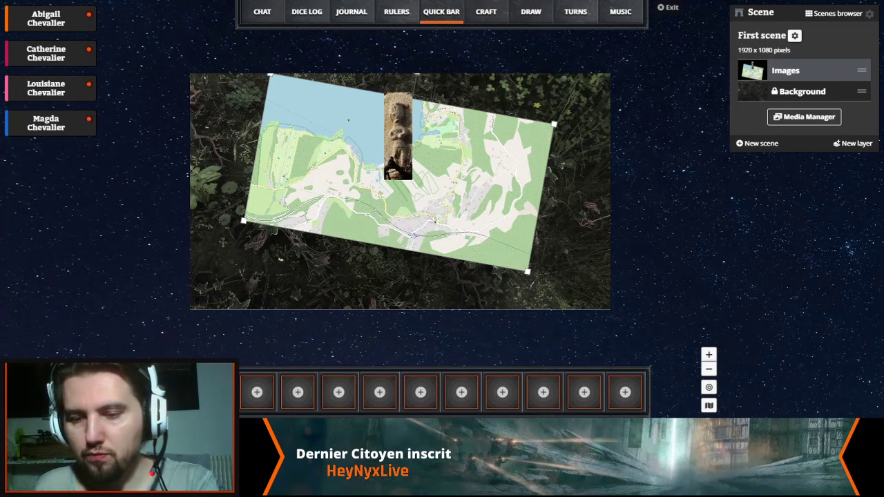
key(Delete)
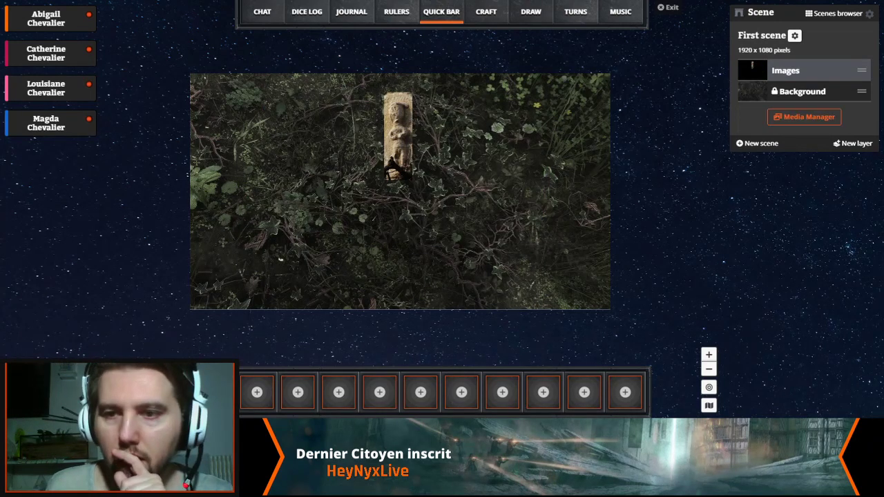
Place Carte région.jpg from the Meute media folder in the scene and move the stone statue picture to the scene's left edge
click(804, 116)
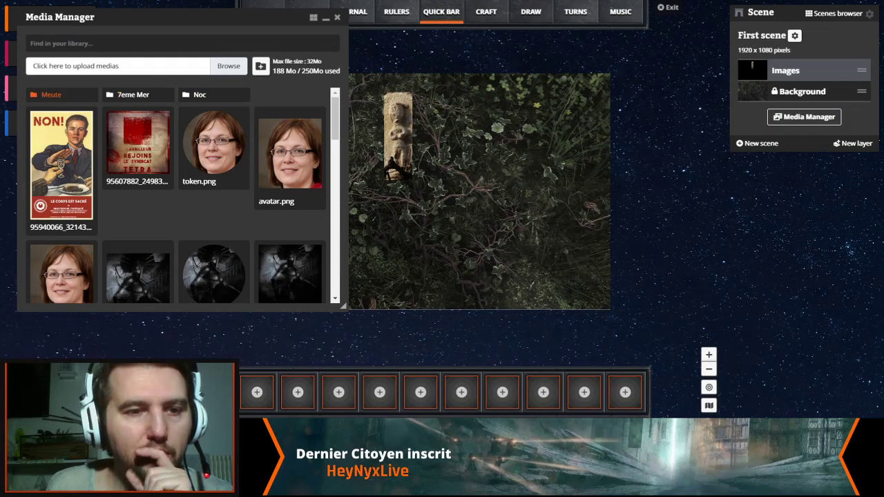
click(51, 95)
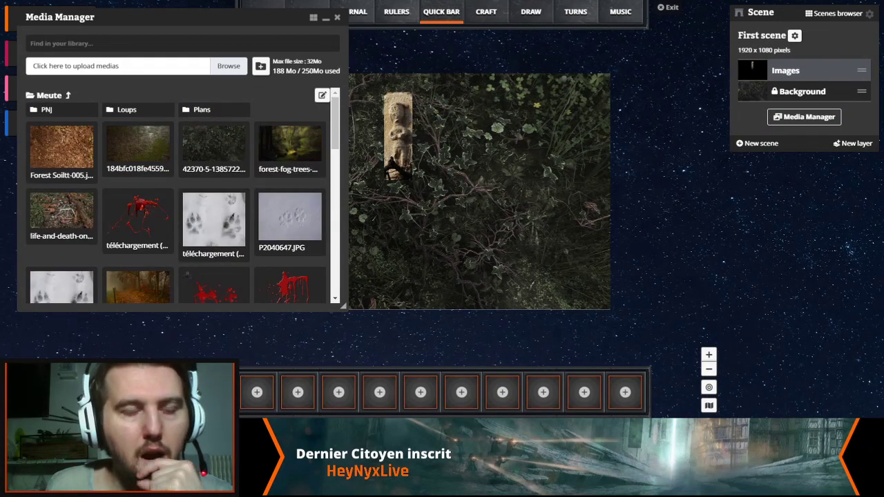
scroll(183, 195, down, 15)
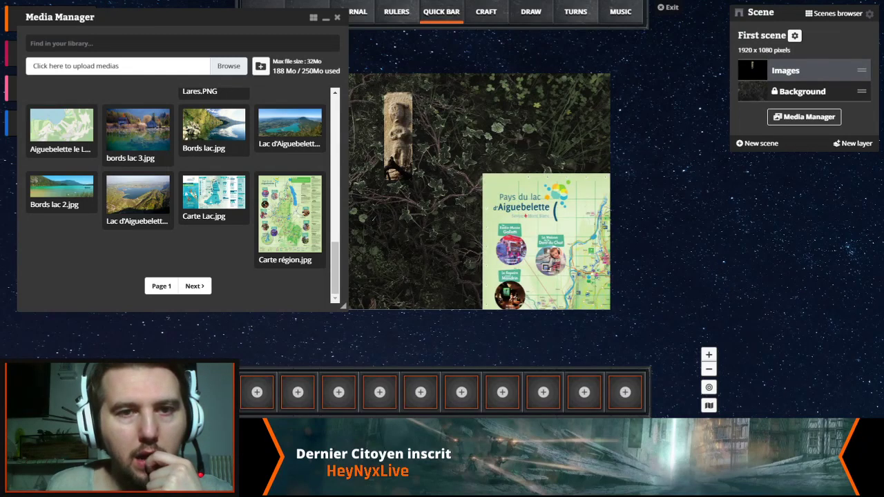
click(337, 16)
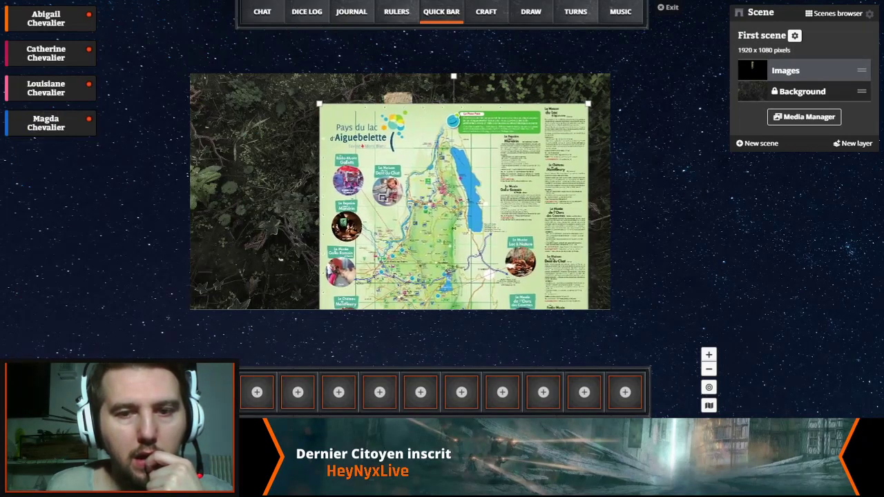
drag(383, 199, 408, 232)
drag(399, 114, 221, 180)
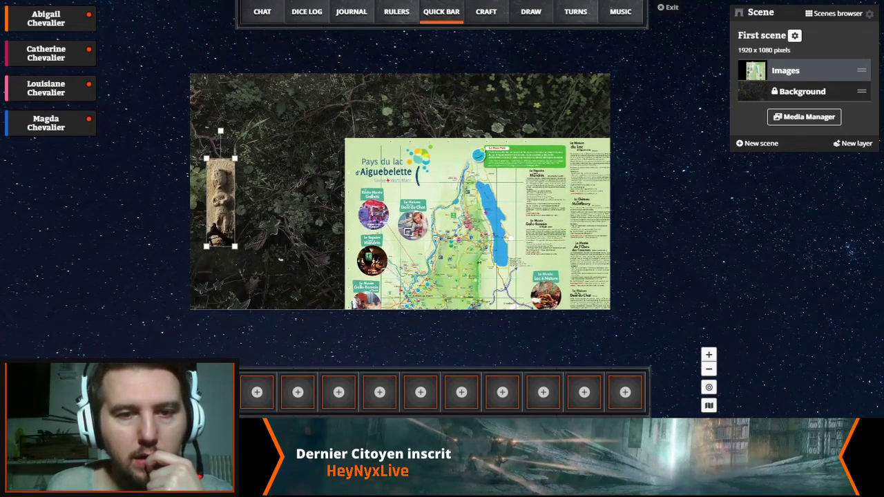
Enlarge the tourist map to about 1.6 times its size and position it to the right of the statue, overflowing the scene
drag(480, 262, 421, 189)
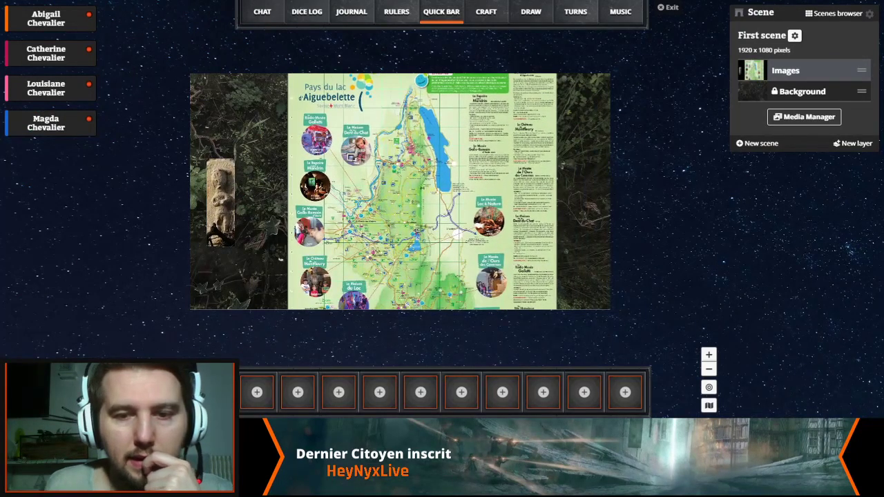
drag(421, 256, 358, 114)
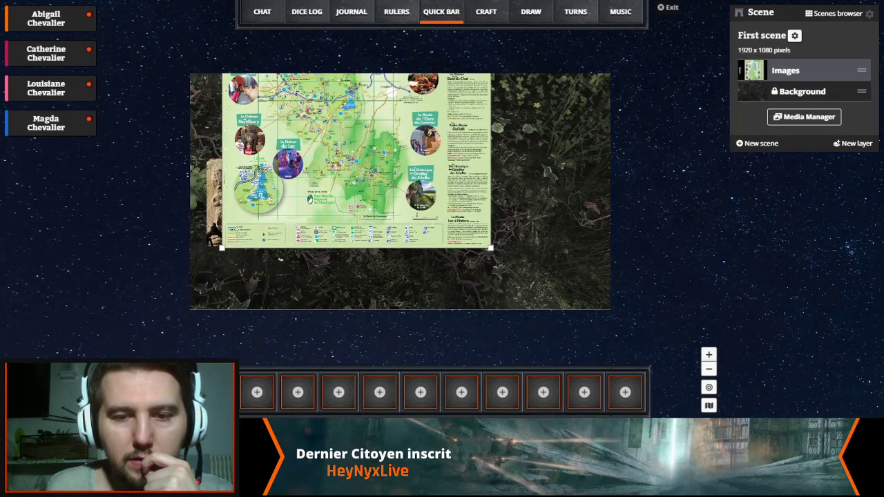
drag(491, 247, 709, 406)
drag(483, 224, 540, 234)
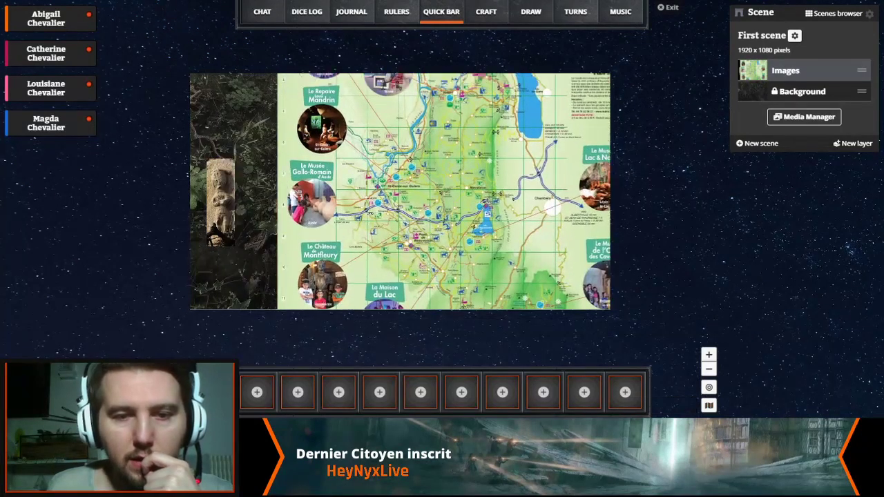
Adapt the scene to the Carte région.jpg image and inspect the resized scene down to its lower part
right_click(487, 217)
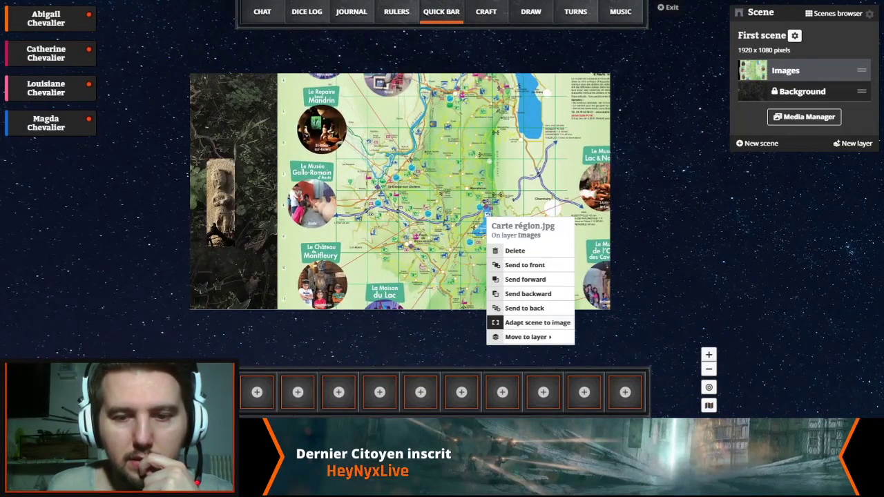
click(532, 323)
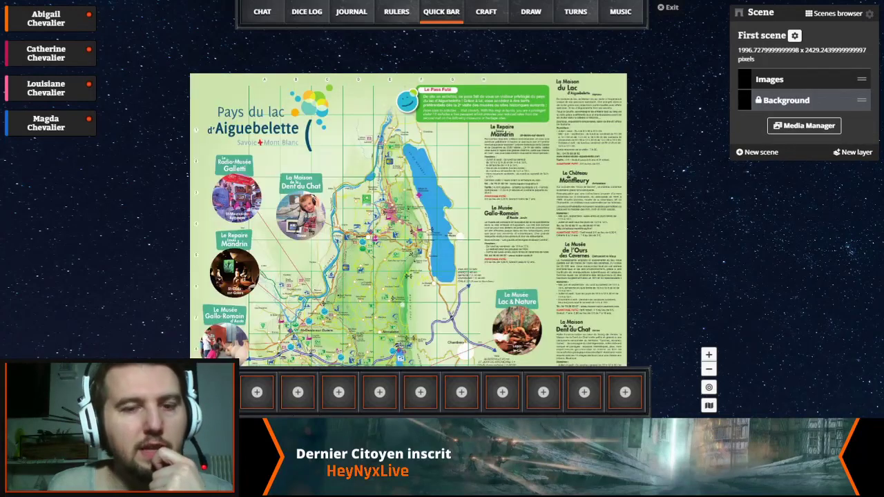
drag(449, 297, 433, 134)
drag(449, 187, 449, 144)
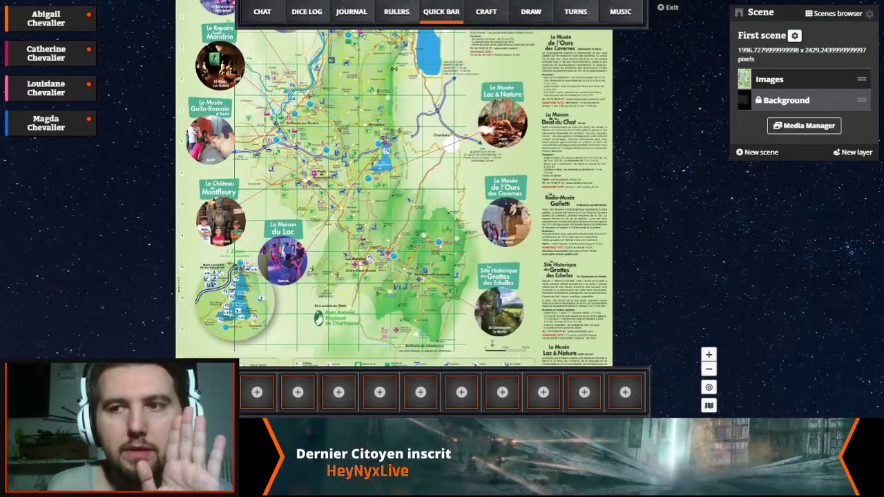
scroll(451, 144, up, 8)
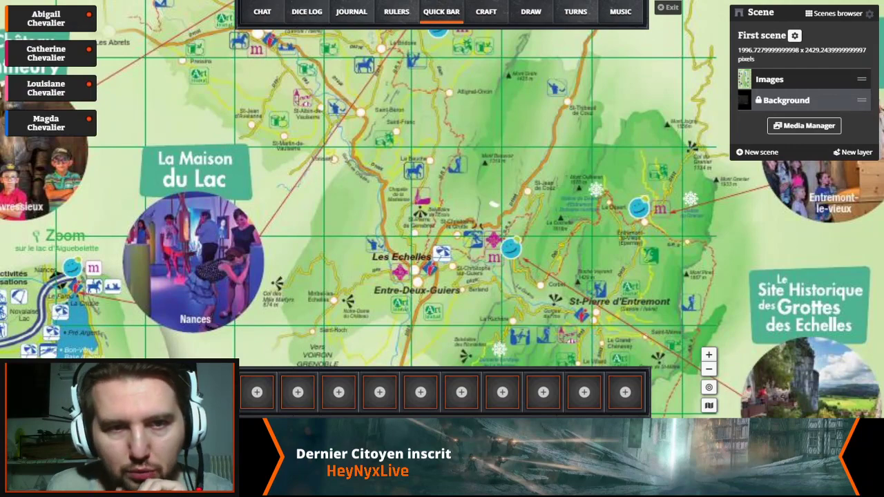
scroll(329, 245, down, 8)
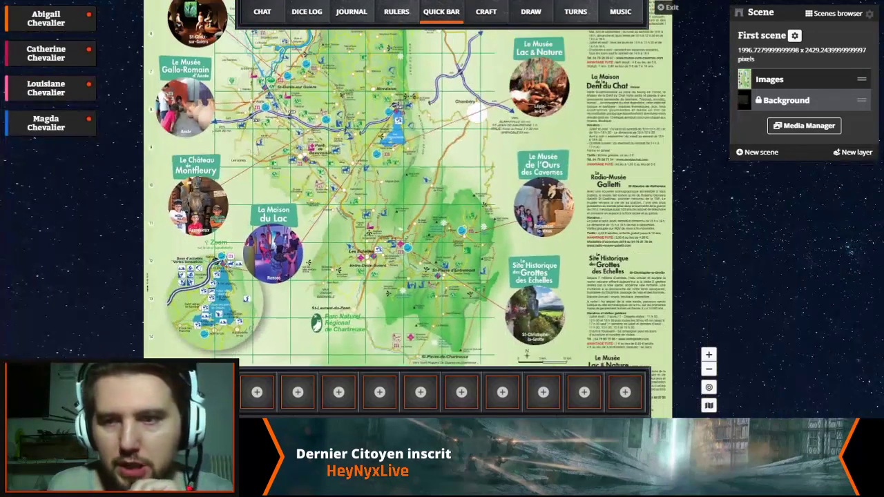
Browse the 7eme Mer media folder and its PNJ subfolder, and return to the top level of the media library
click(805, 125)
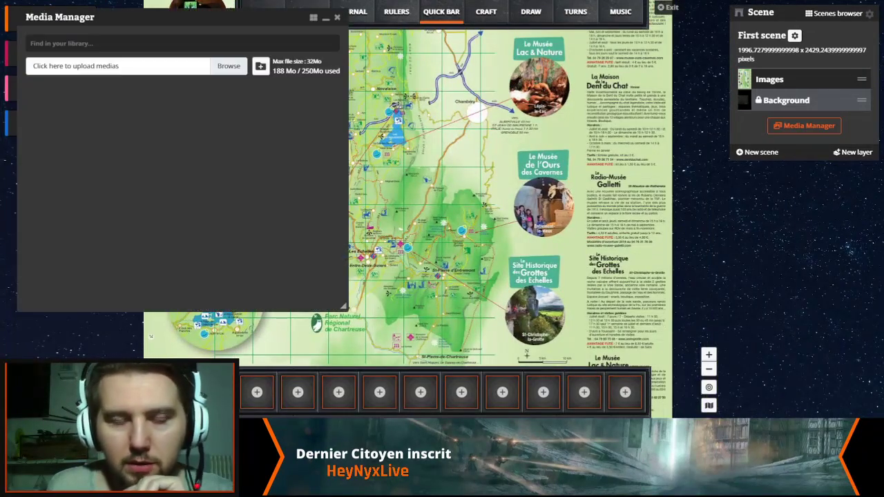
click(134, 95)
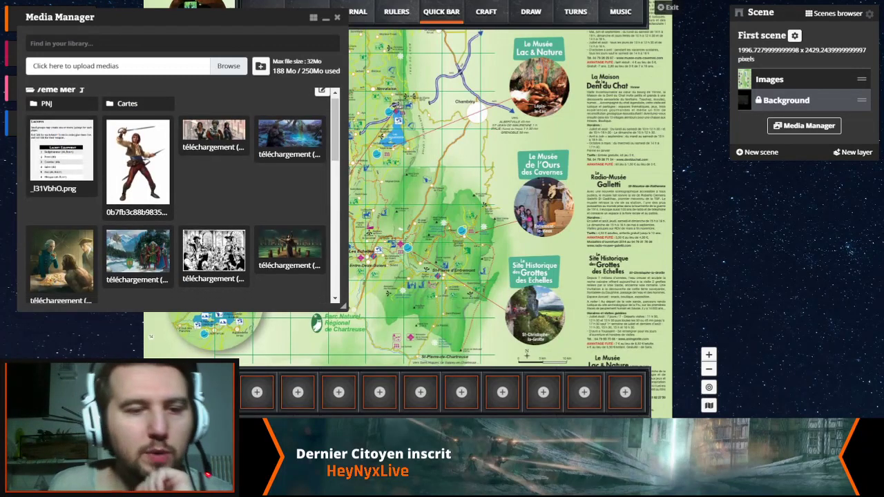
scroll(181, 195, down, 3)
scroll(182, 195, up, 3)
click(46, 110)
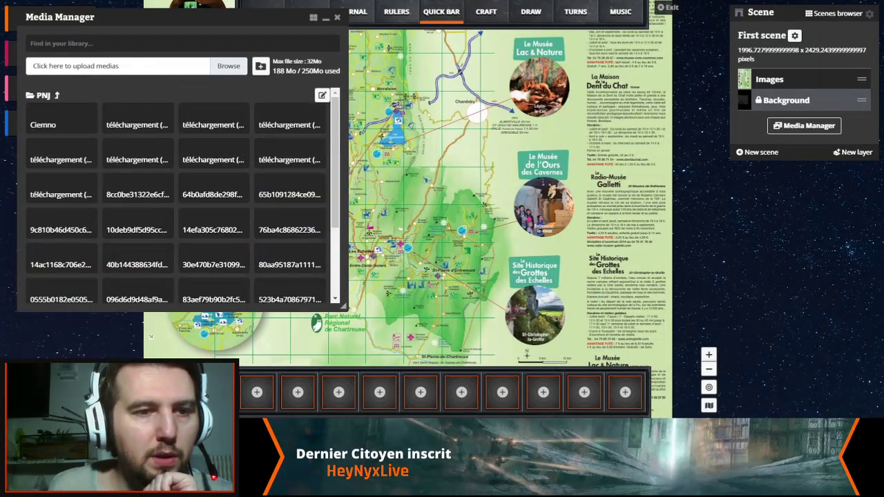
click(57, 95)
click(81, 96)
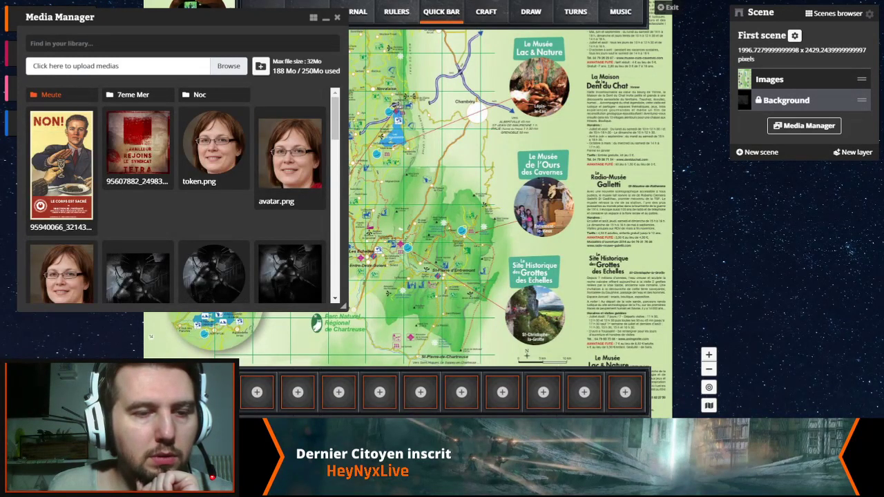
Send the Carte région.jpg picture to the back of the Images layer and close the media library
scroll(181, 195, down, 15)
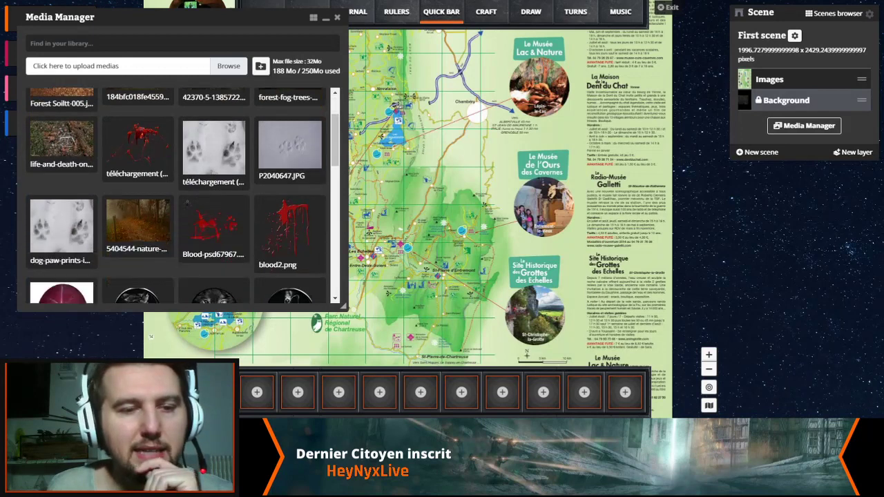
scroll(182, 195, down, 3)
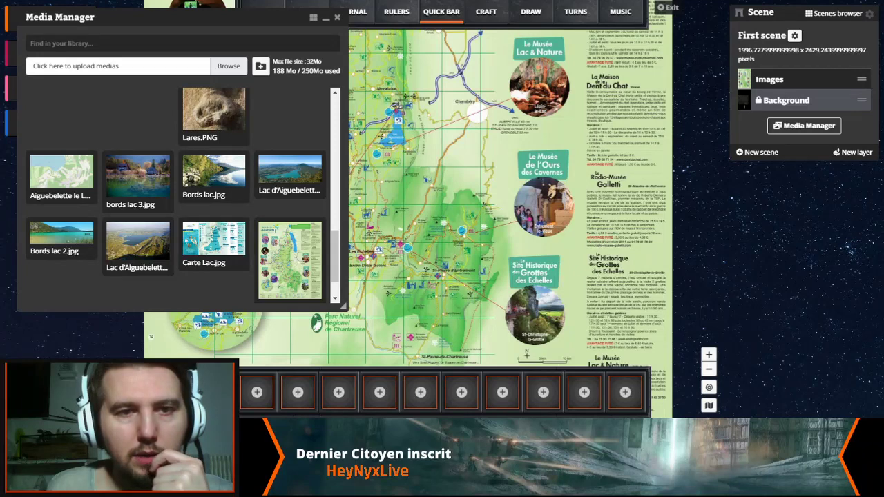
drag(138, 17, 674, 123)
right_click(358, 235)
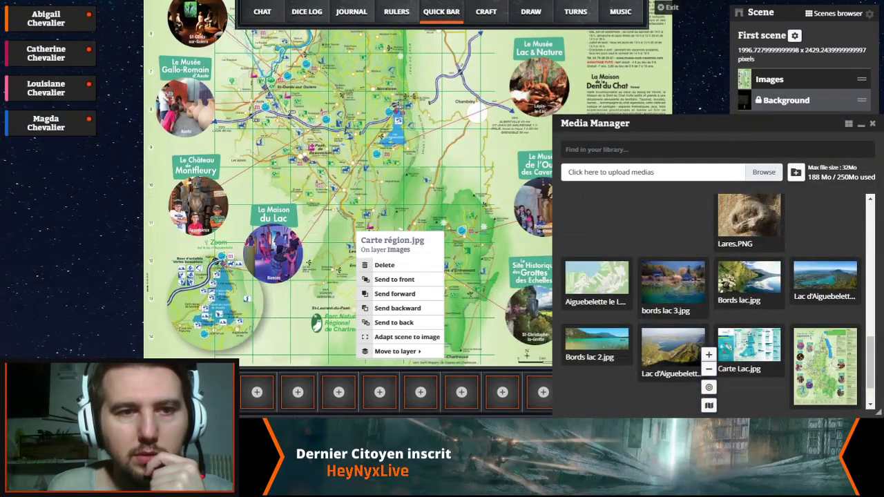
click(393, 323)
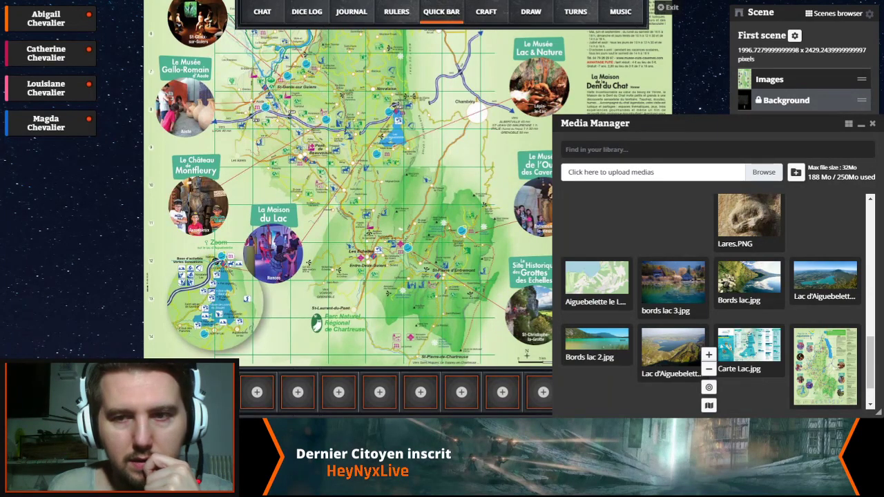
drag(673, 123, 121, 123)
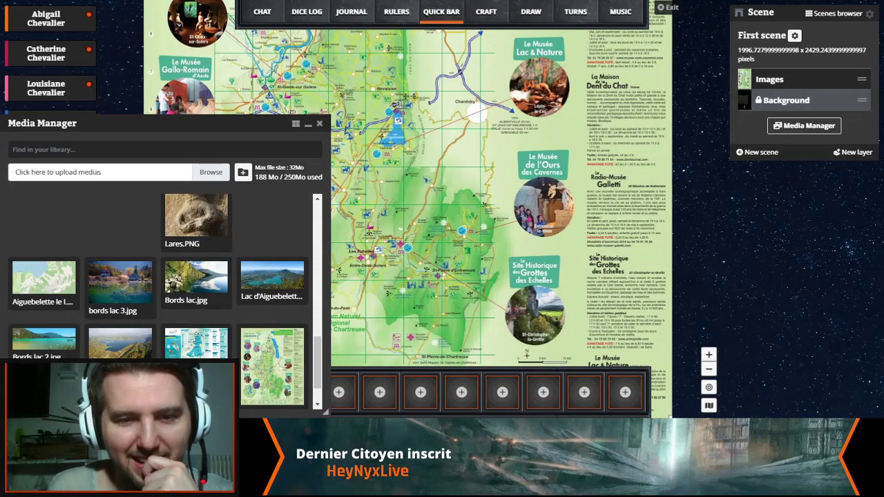
click(319, 123)
scroll(454, 216, down, 3)
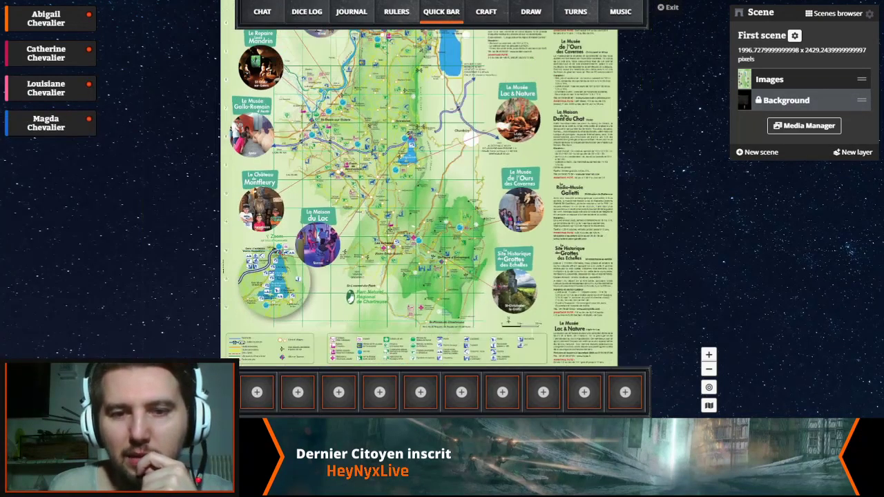
mouse_move(391, 203)
mouse_down()
mouse_move(407, 309)
mouse_move(399, 214)
mouse_up()
scroll(422, 250, up, 3)
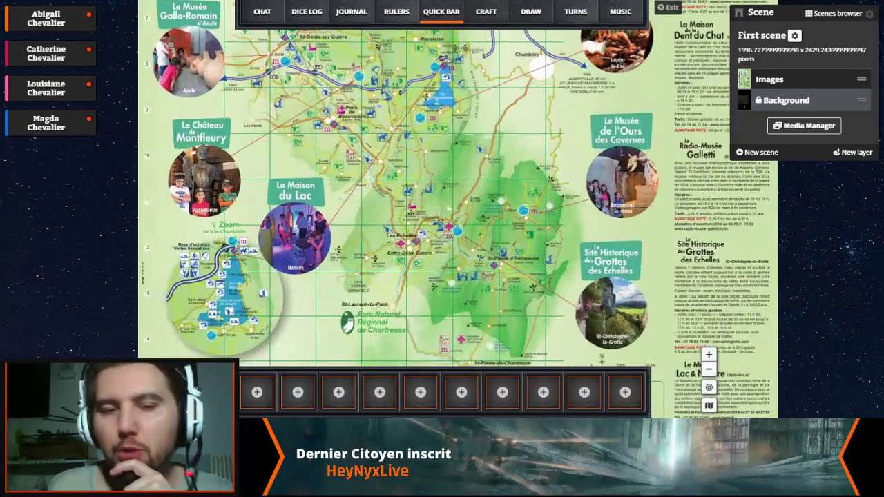
scroll(418, 252, up, 2)
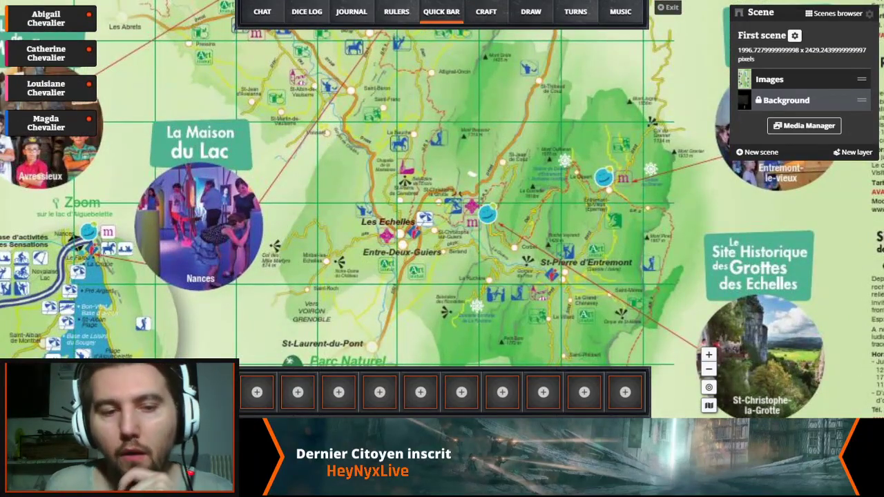
scroll(542, 232, down, 1)
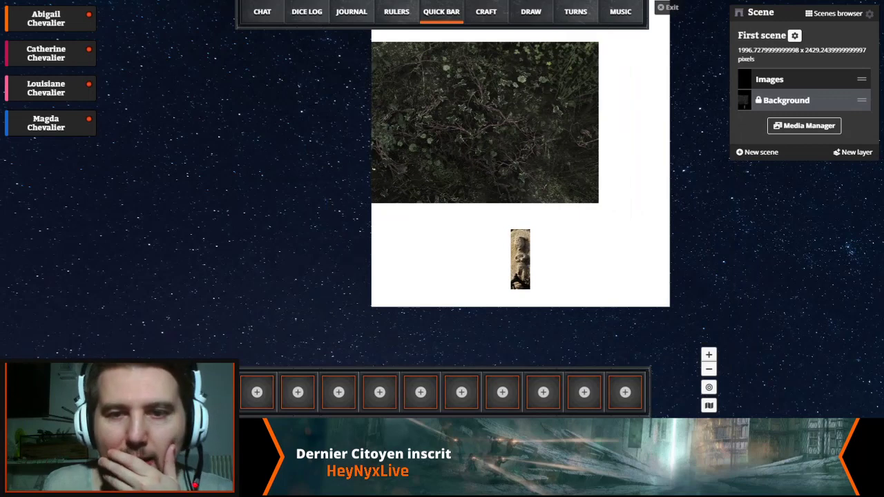
Unlock the Background layer so its pictures can be edited
drag(521, 173, 378, 194)
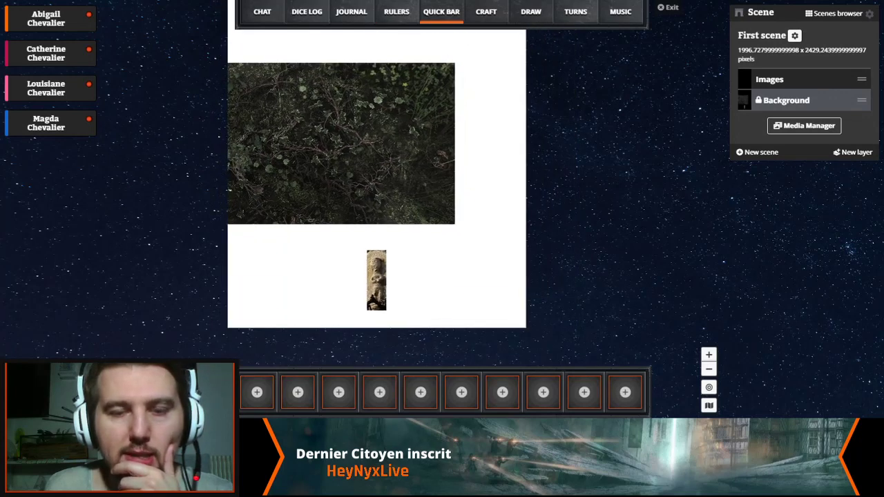
click(786, 101)
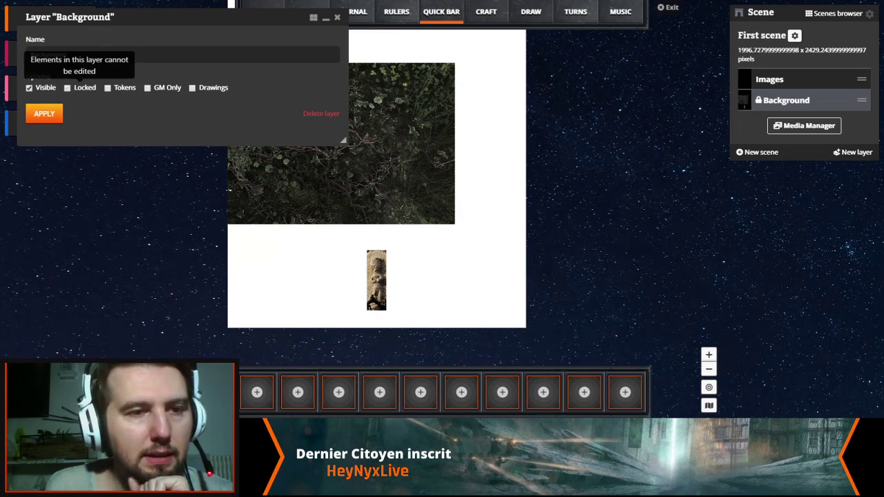
click(337, 16)
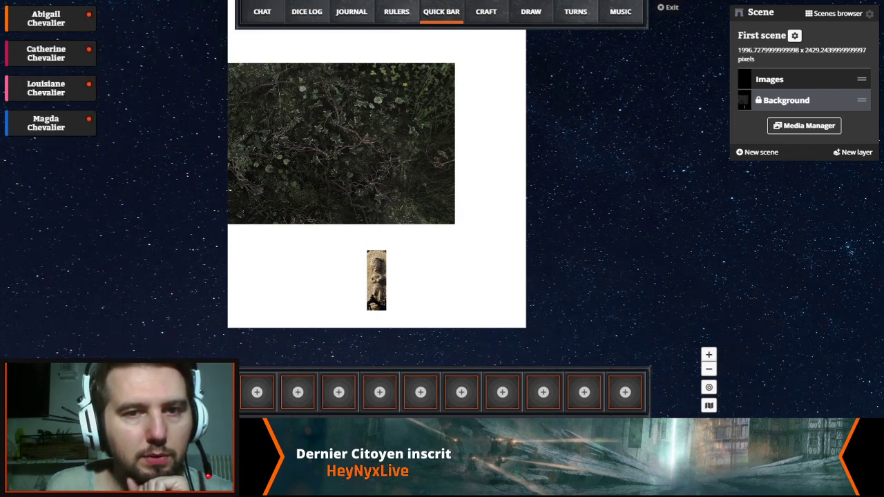
click(787, 101)
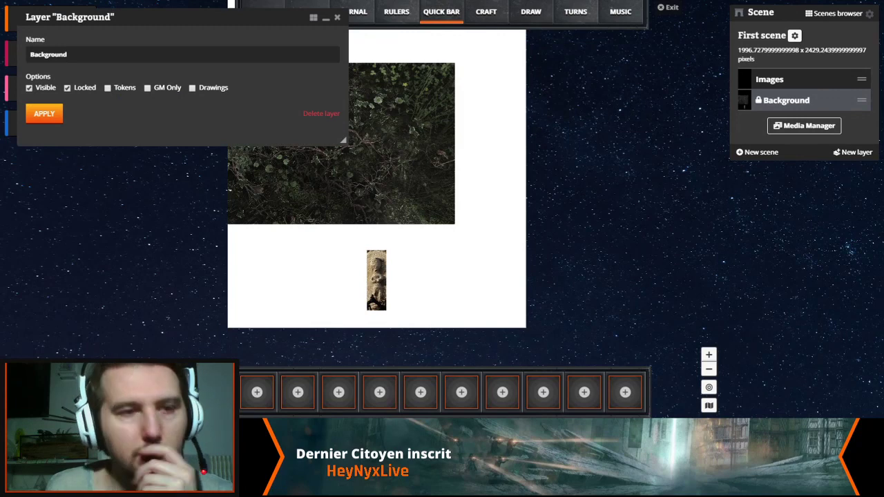
click(67, 88)
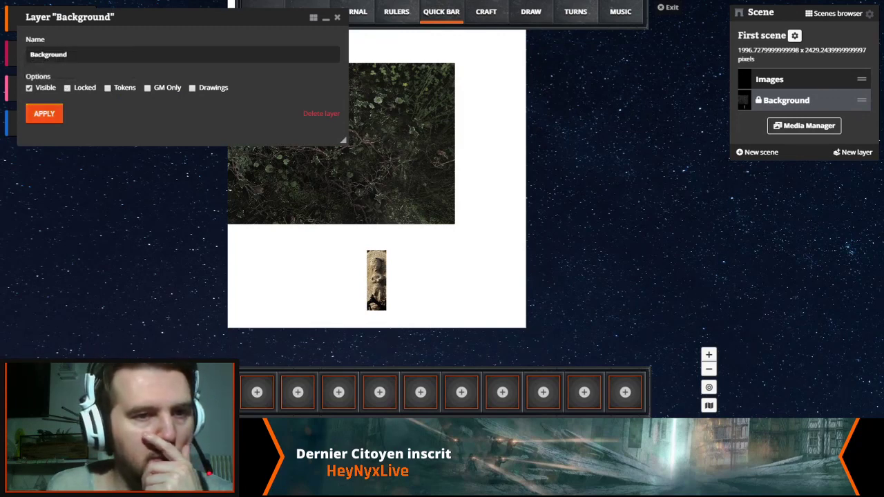
click(44, 113)
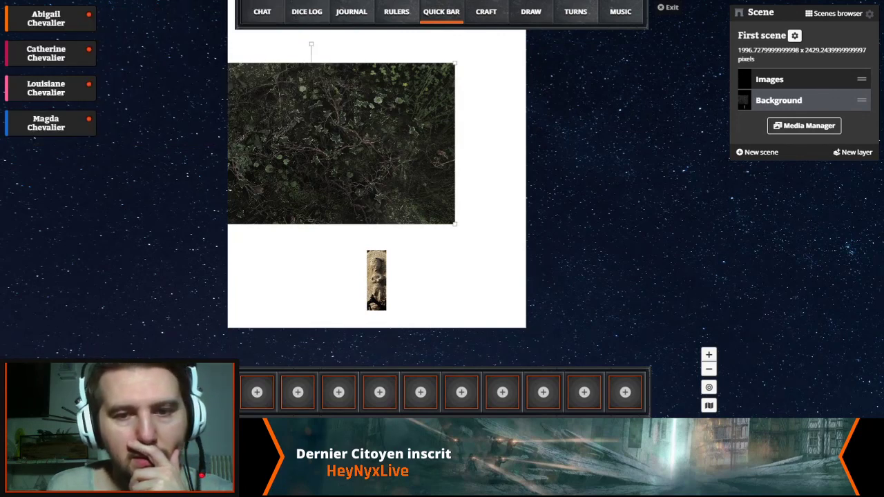
Enlarge the ivy ground picture 42370-5-1385722881.jpg well beyond the scene's limits and adapt the scene to it
drag(454, 224, 883, 496)
right_click(339, 166)
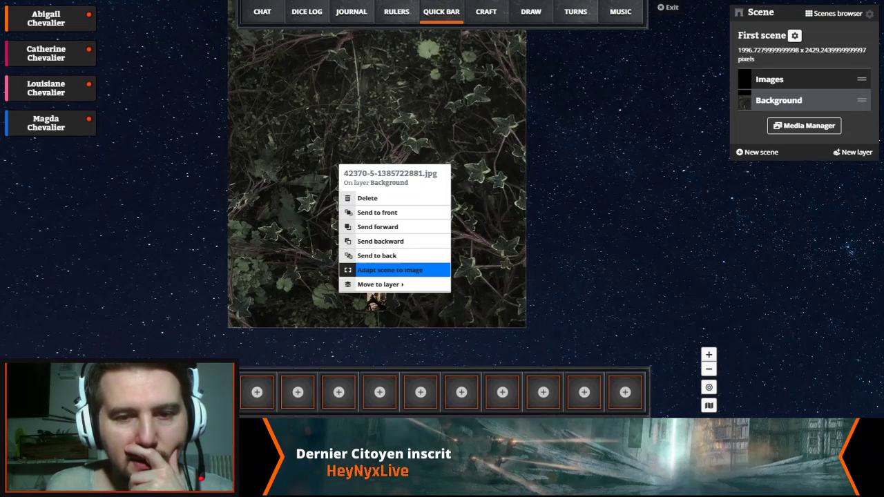
click(352, 270)
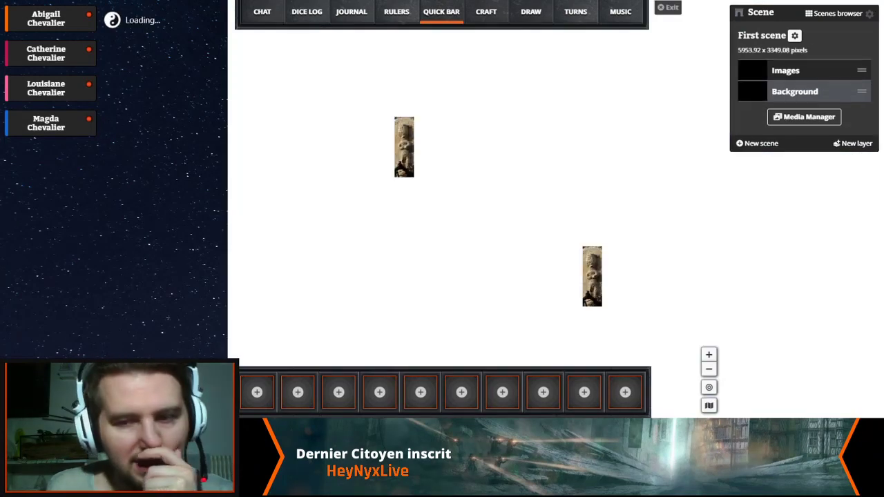
scroll(188, 224, down, 3)
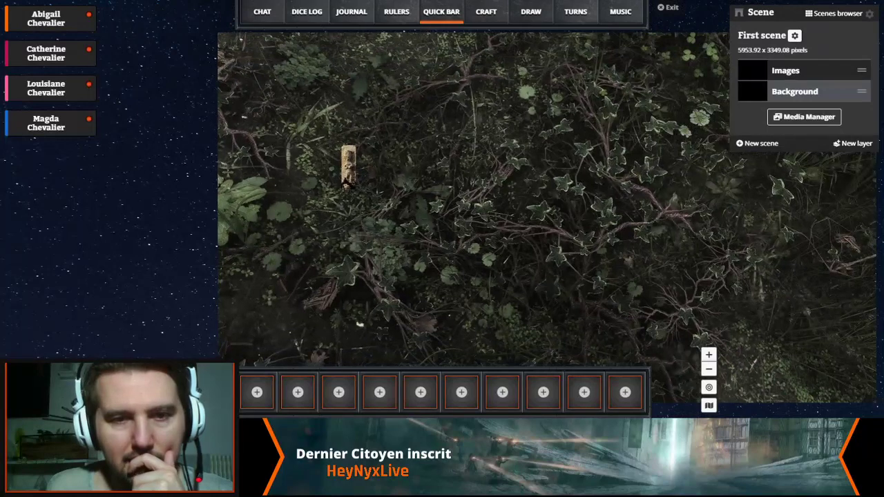
Delete the stone statue picture and adapt the scene again to the slightly shifted ivy ground picture
drag(349, 167, 373, 208)
key(Delete)
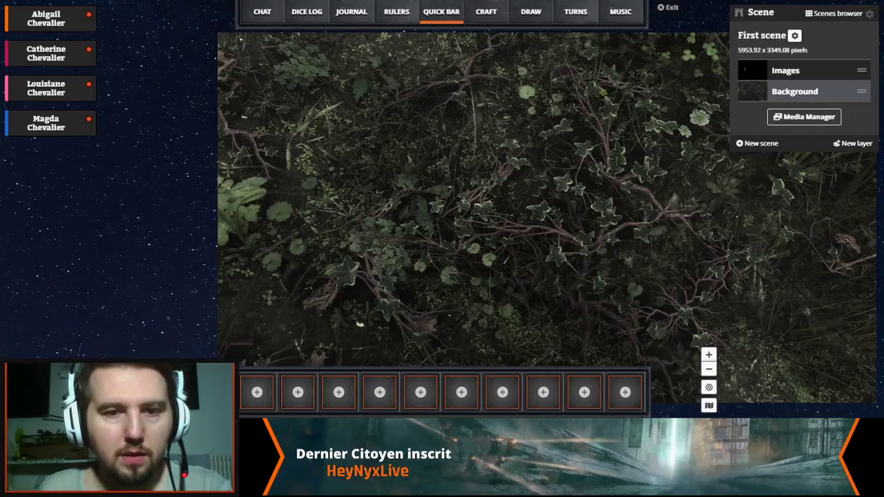
mouse_move(503, 232)
mouse_down()
mouse_move(458, 213)
mouse_move(523, 234)
mouse_move(493, 231)
mouse_up()
right_click(493, 232)
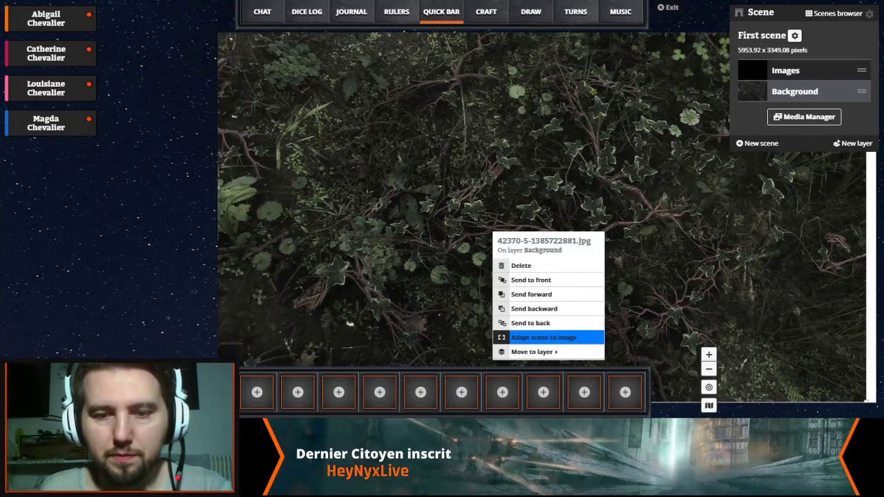
click(501, 338)
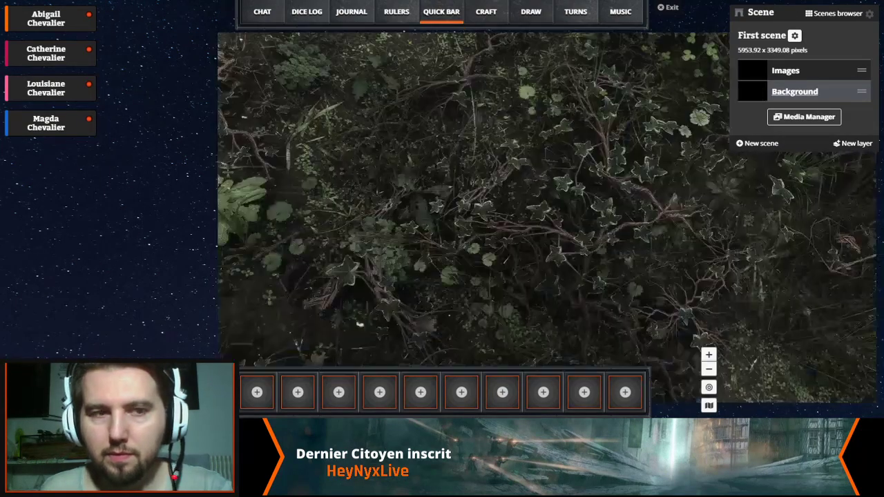
Lock the Background layer and check that moving over the scene leaves the ground picture in place
click(795, 91)
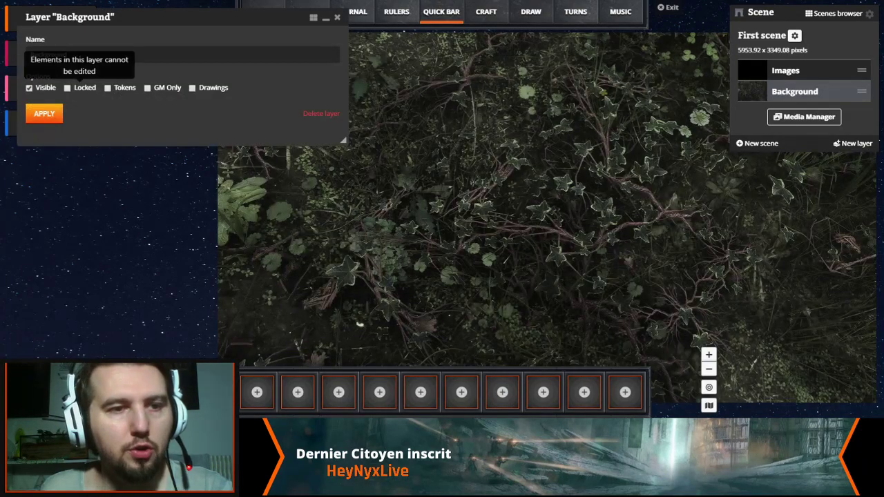
click(67, 87)
click(44, 114)
drag(507, 260, 394, 240)
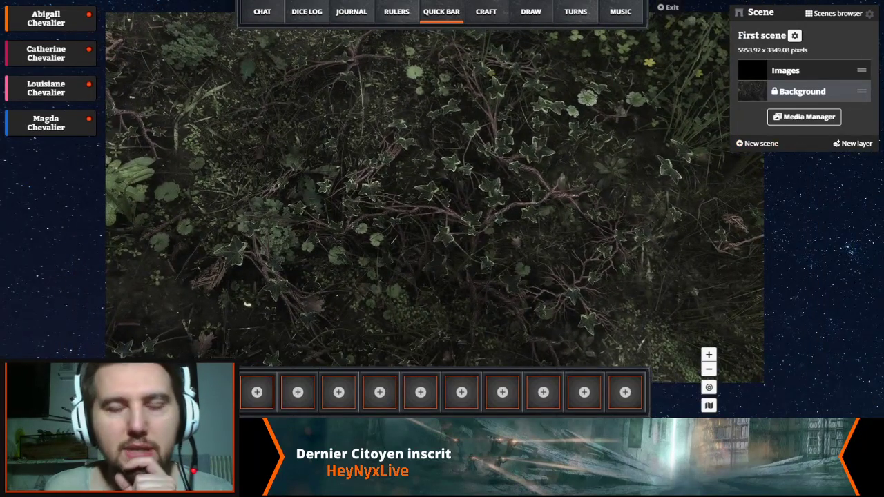
Place Carte région.jpg from the Meute media folder on the locked Background layer, over the right half of the ground picture
click(805, 117)
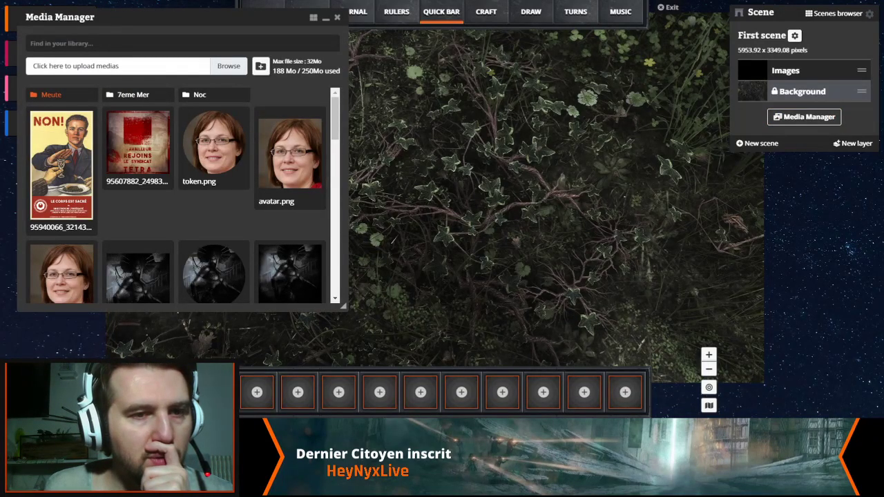
click(51, 94)
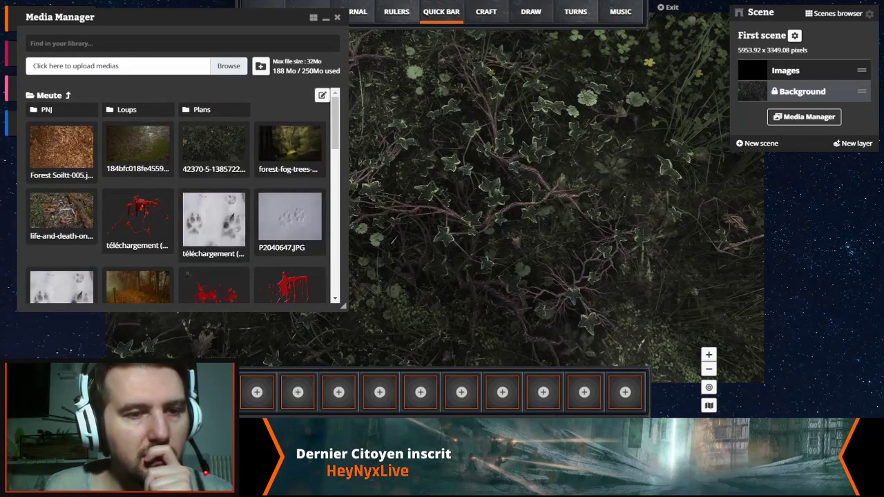
scroll(51, 95, down, 3)
scroll(183, 195, down, 5)
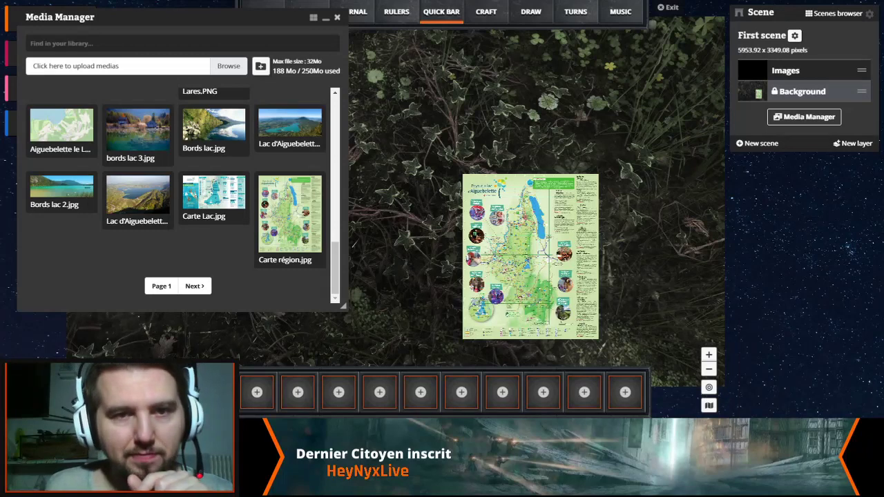
click(337, 16)
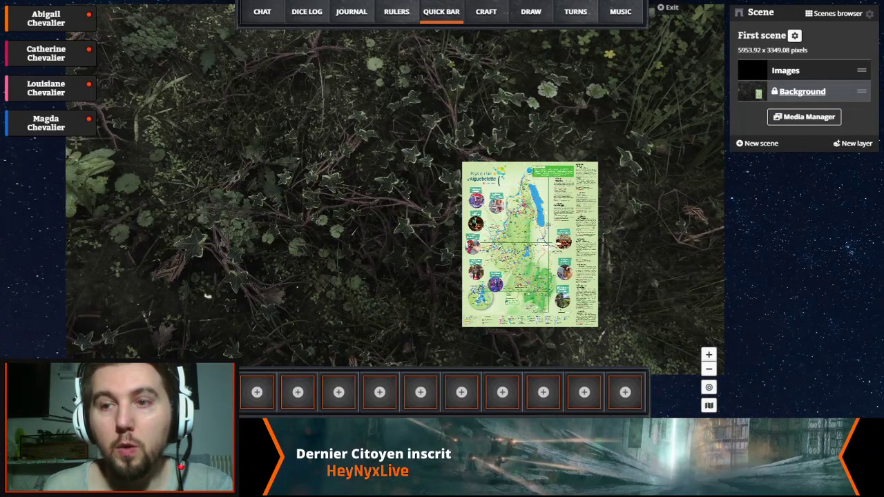
Unlock the Background layer and delete the regional map picture from it
click(802, 91)
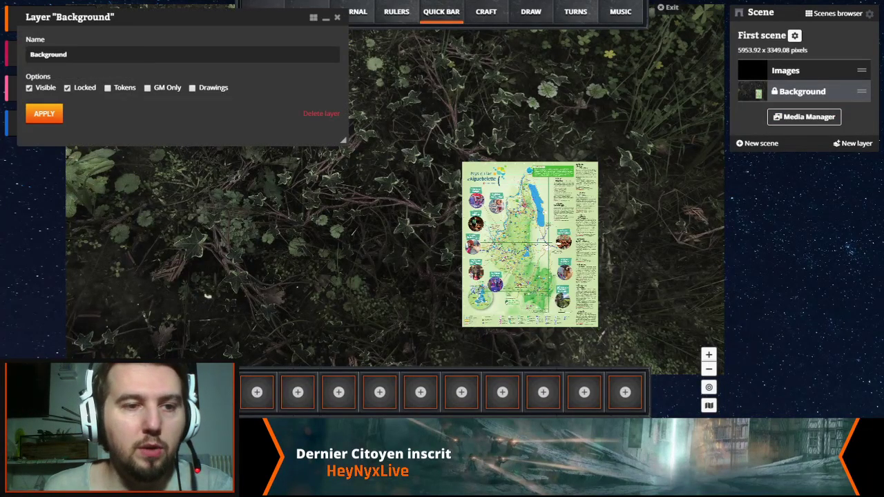
click(67, 88)
click(44, 113)
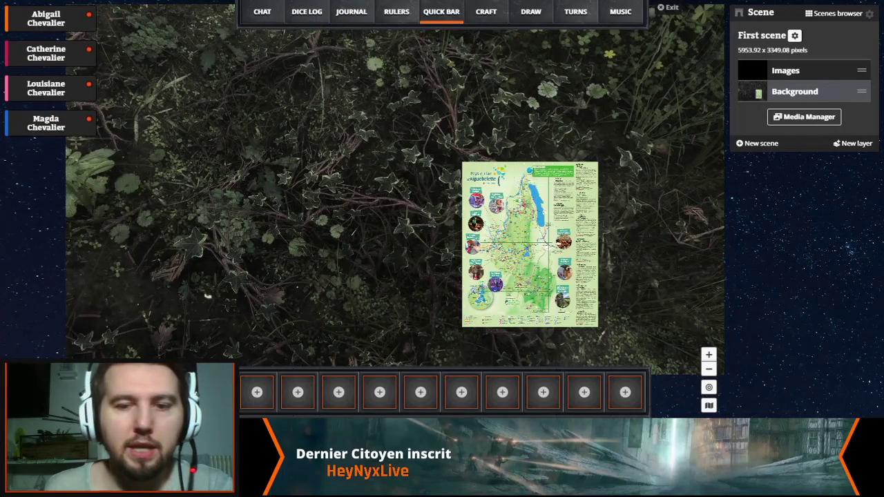
click(530, 244)
key(Delete)
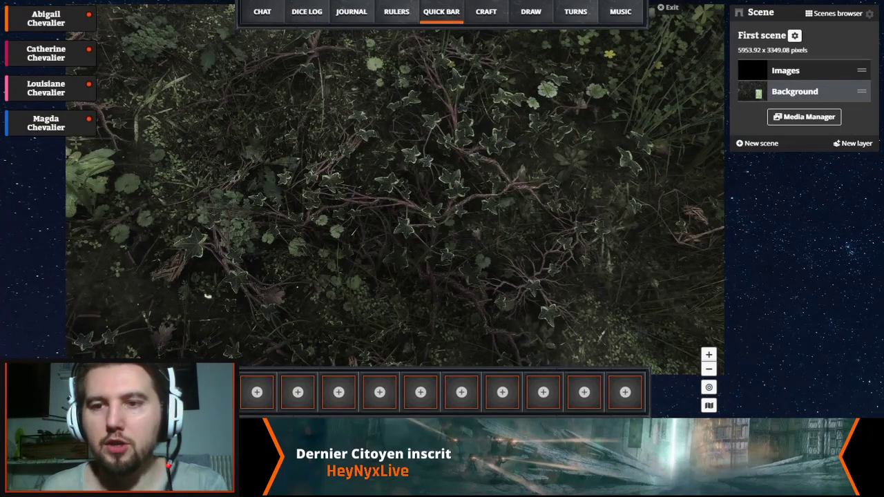
Lock the Background layer again
click(794, 91)
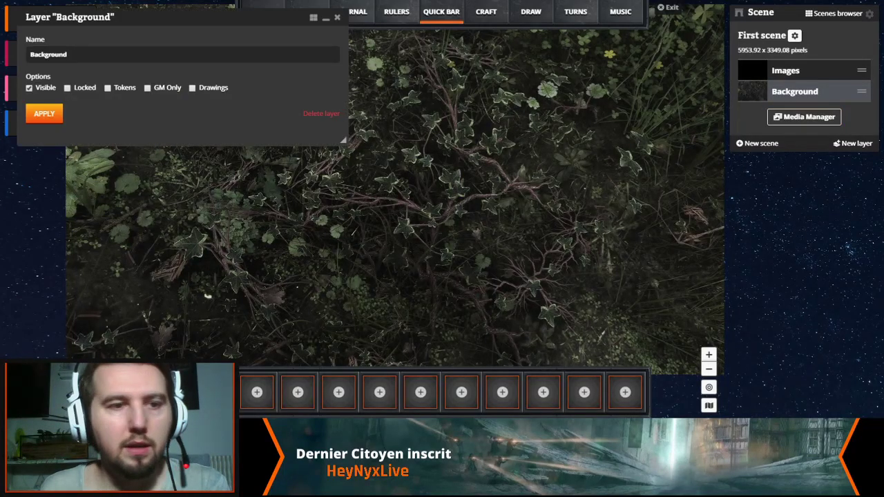
click(67, 88)
click(44, 113)
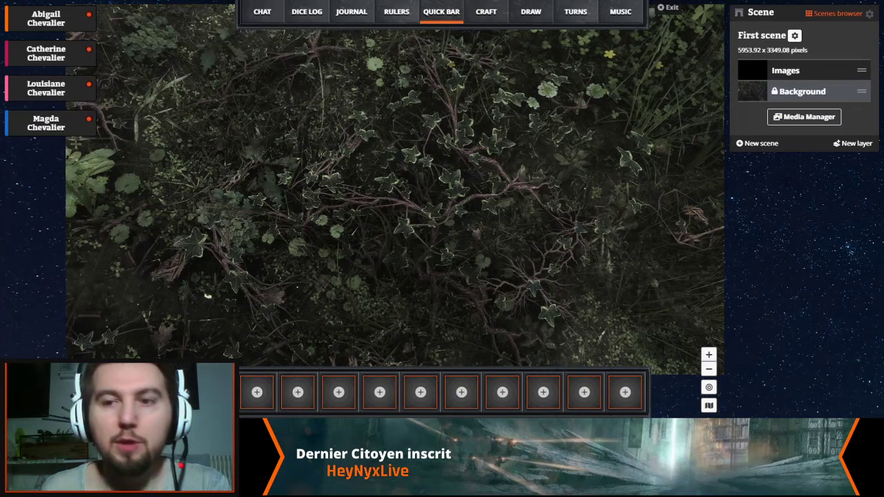
Make Images the active layer and place Carte région.jpg from the media library on the ground's lower right area
click(785, 70)
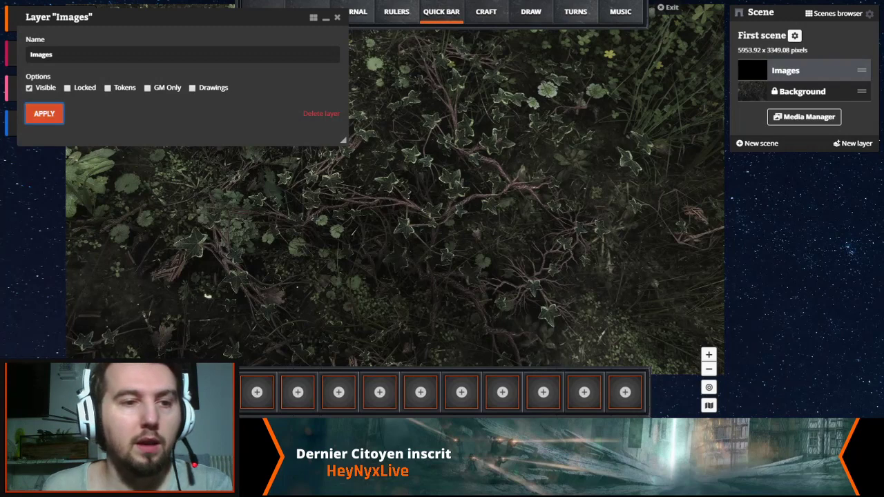
click(44, 113)
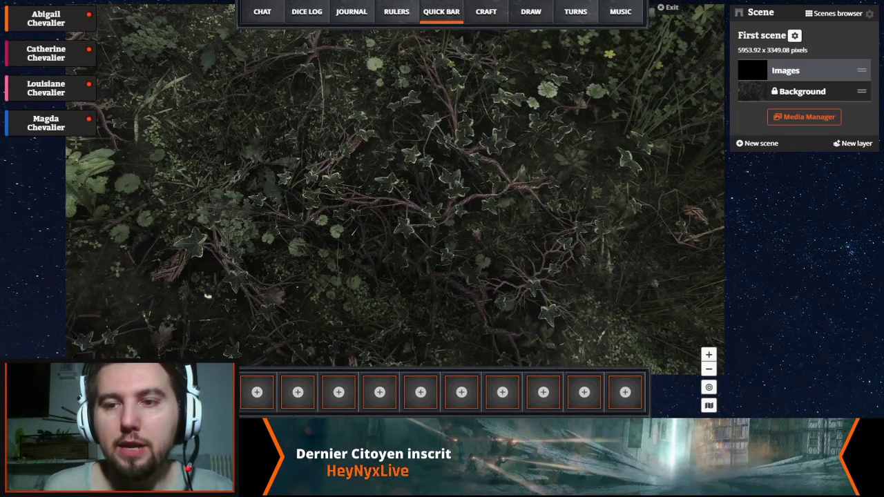
click(804, 117)
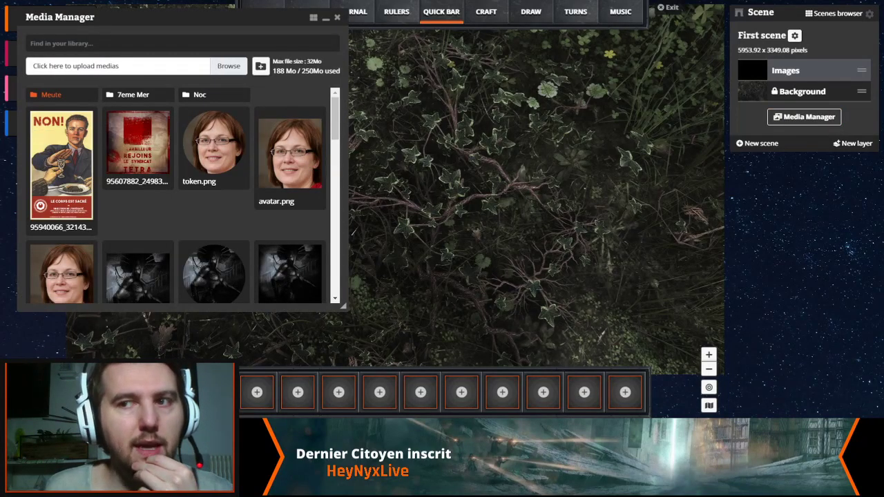
scroll(183, 196, down, 15)
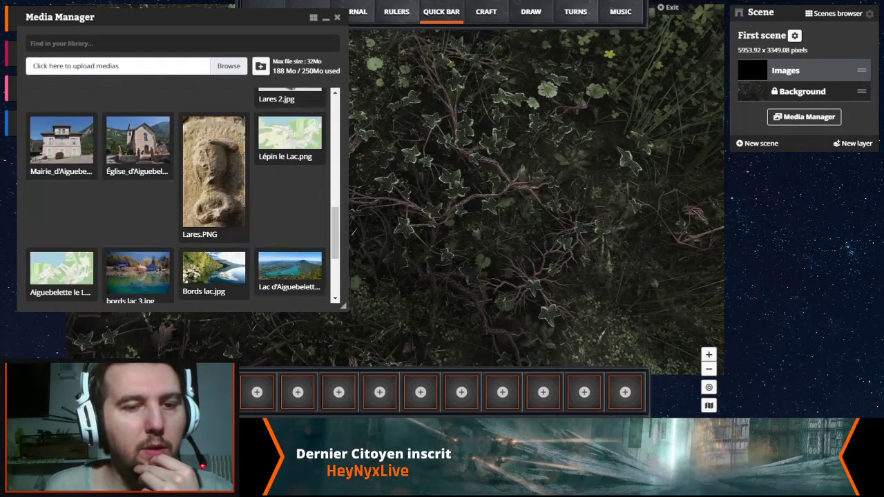
scroll(182, 196, down, 2)
click(290, 261)
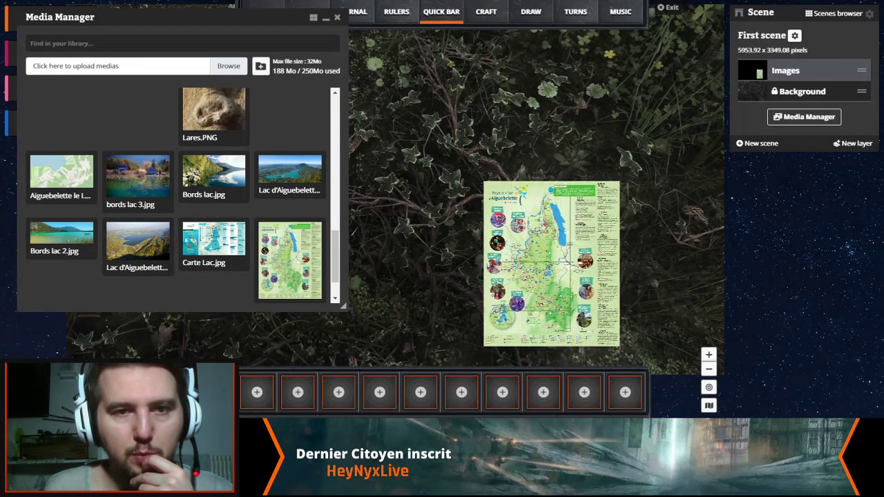
Enlarge the regional map, tilt it slightly clockwise, and position it along the right side of the ground picture
click(338, 16)
drag(551, 264, 434, 171)
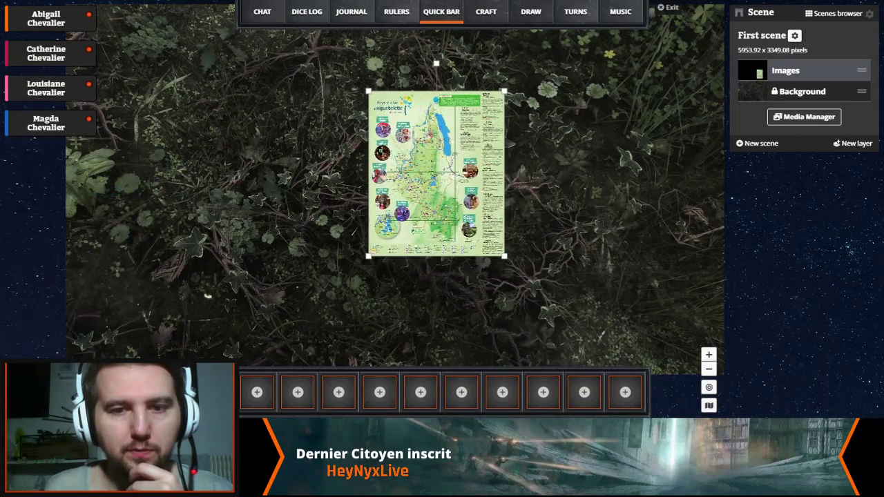
drag(502, 253, 582, 349)
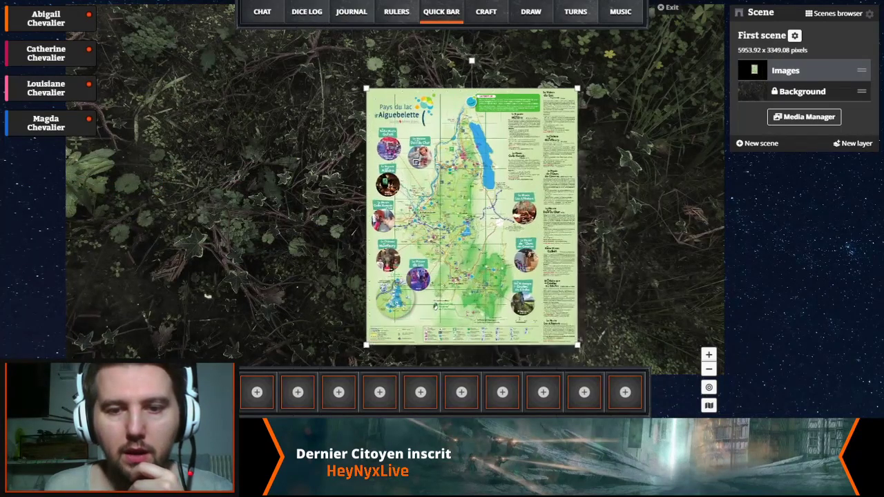
drag(474, 218, 582, 138)
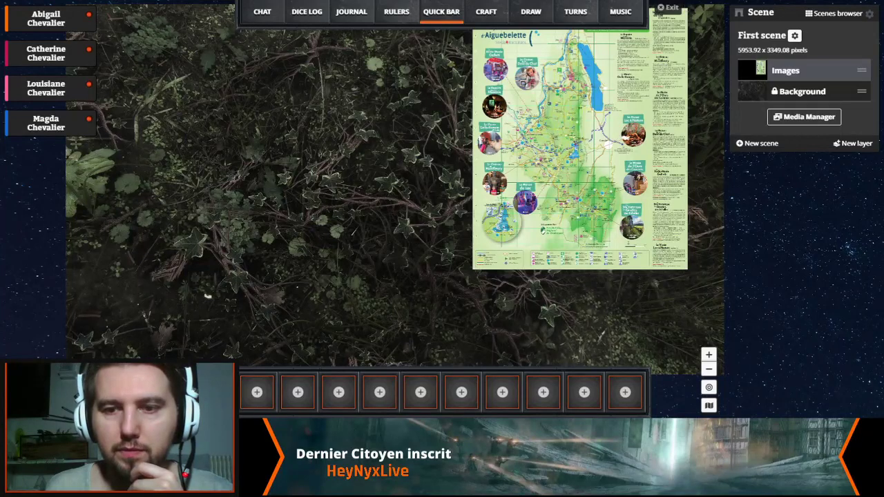
drag(207, 295, 180, 355)
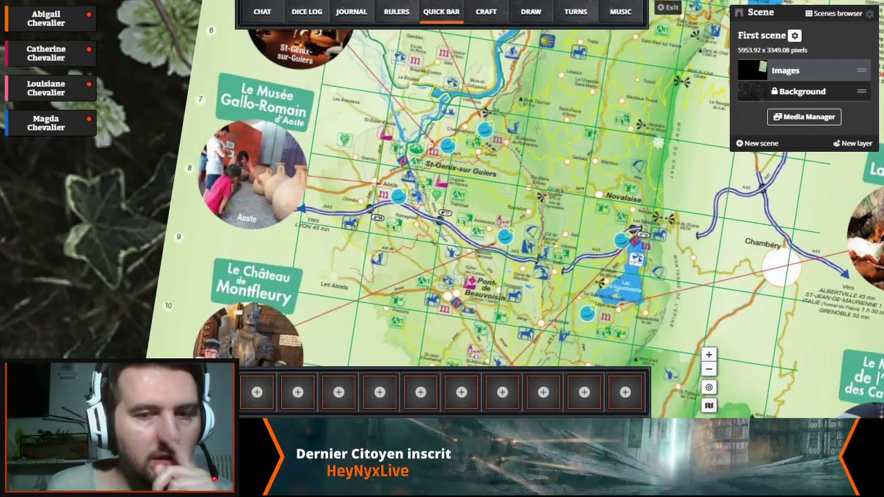
Place the blue-sky Lac d'Aiguebelette panorama and Bords lac.jpg from the Meute folder over the regional map
scroll(442, 207, down, 3)
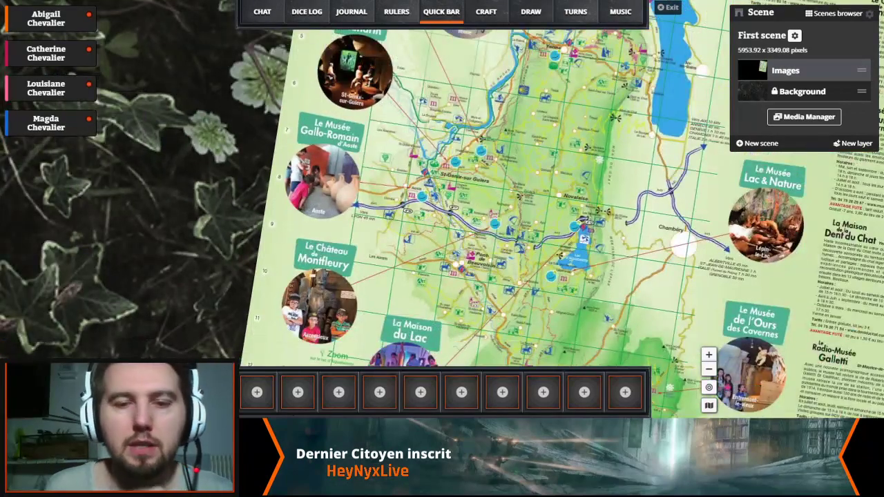
scroll(399, 216, down, 2)
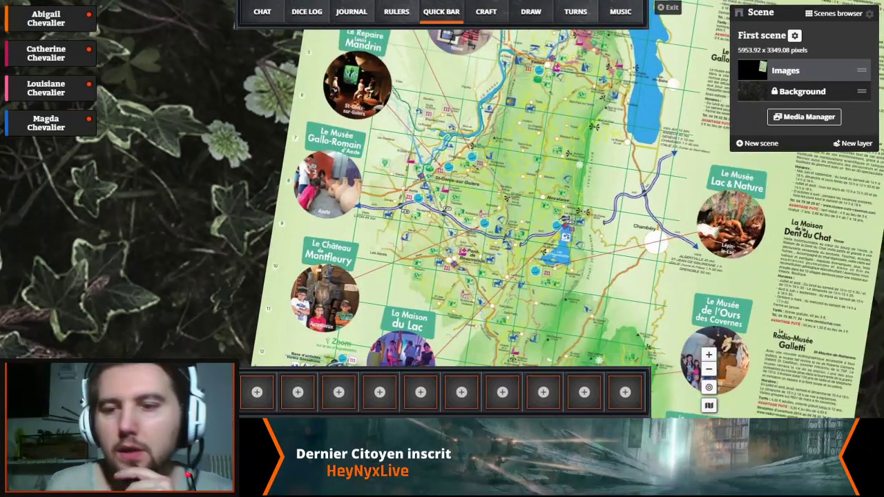
scroll(330, 229, down, 2)
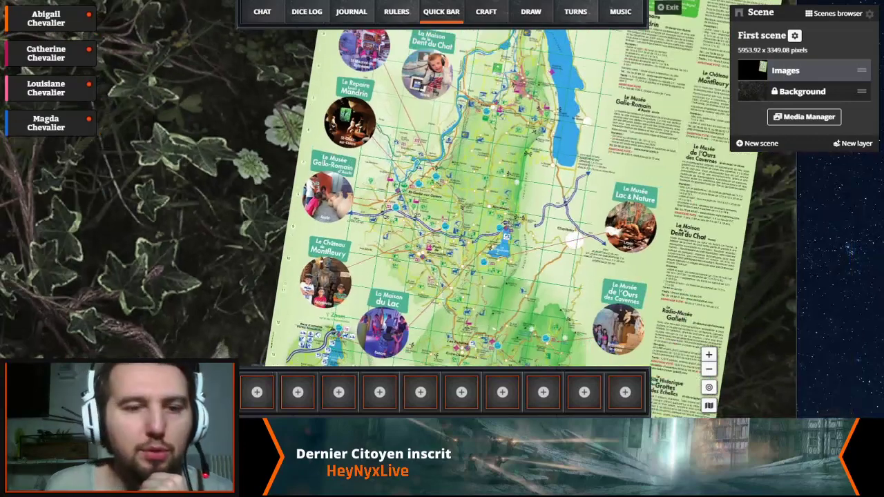
scroll(146, 280, down, 2)
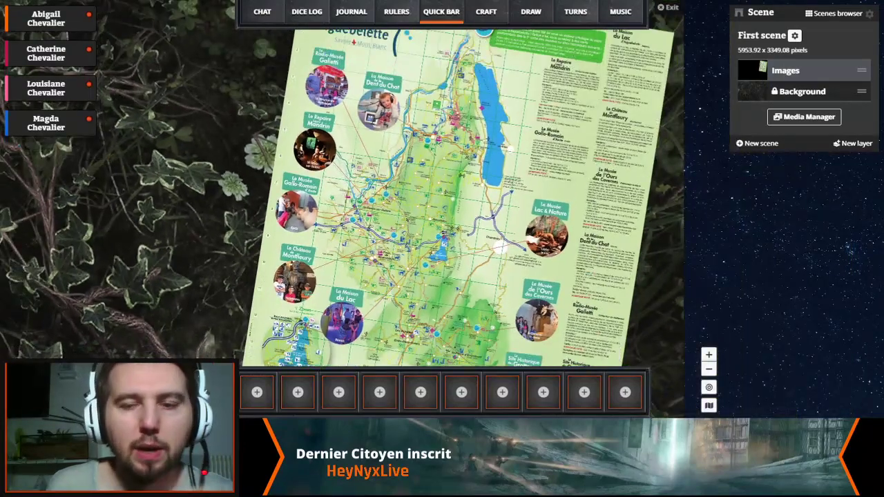
scroll(390, 277, down, 2)
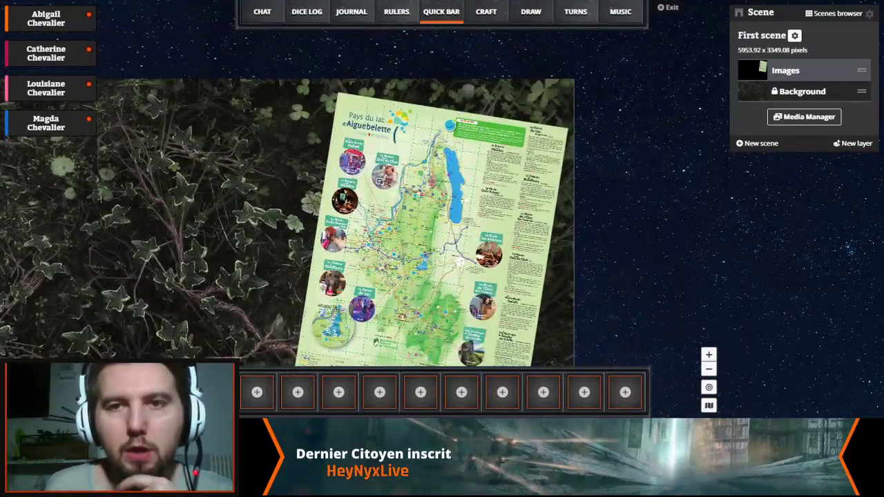
drag(276, 256, 421, 201)
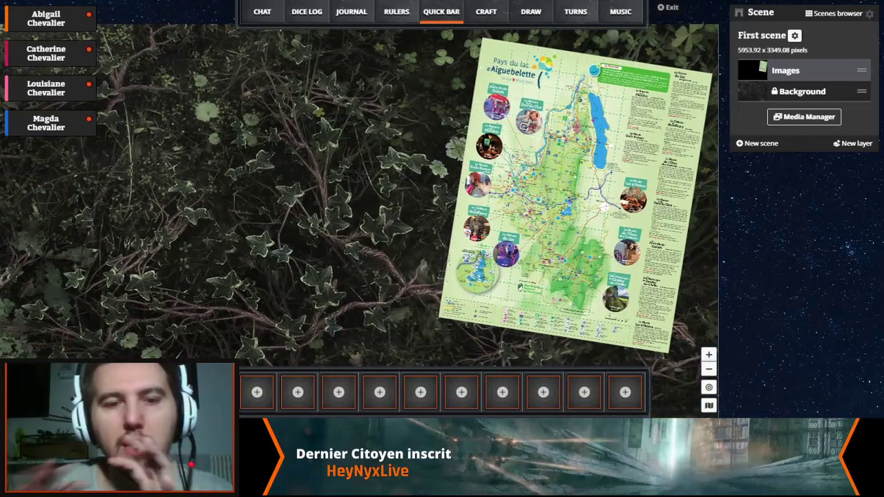
click(804, 116)
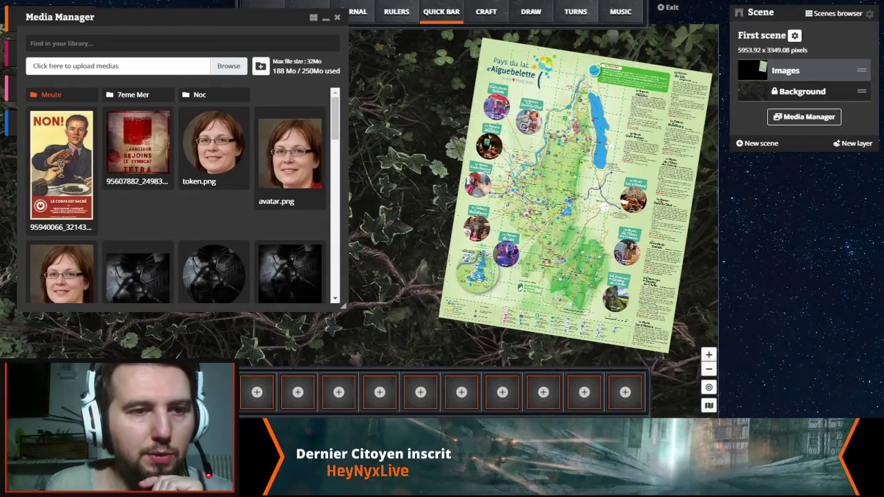
click(51, 94)
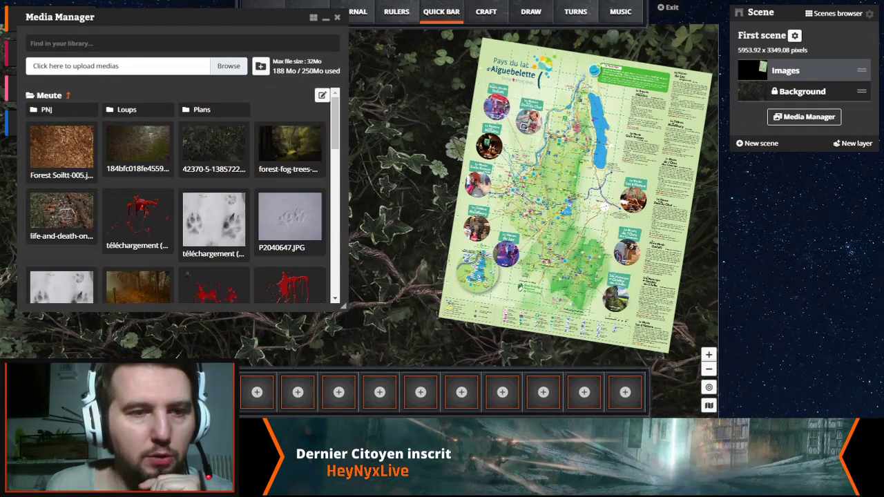
scroll(180, 194, down, 5)
scroll(183, 196, down, 3)
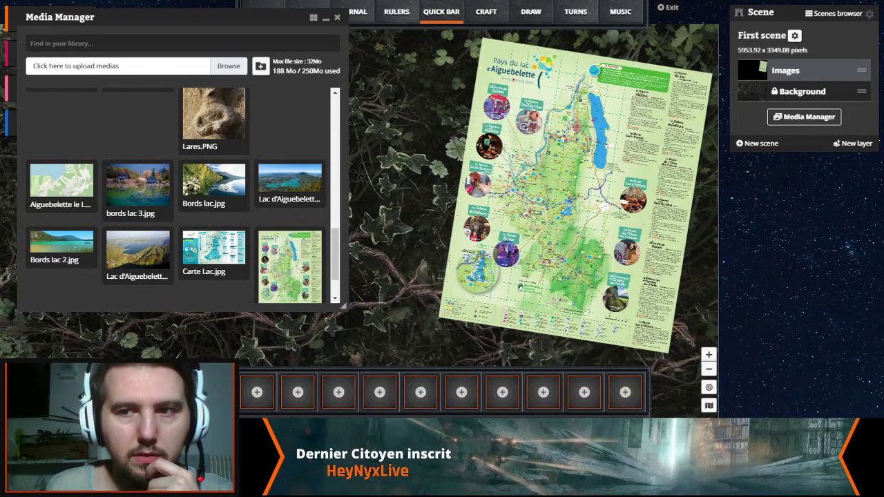
drag(290, 178, 579, 254)
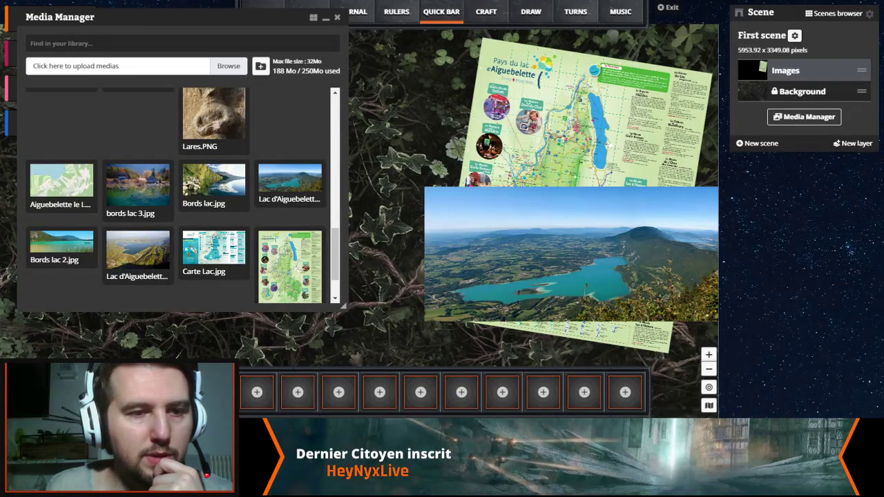
drag(213, 179, 538, 191)
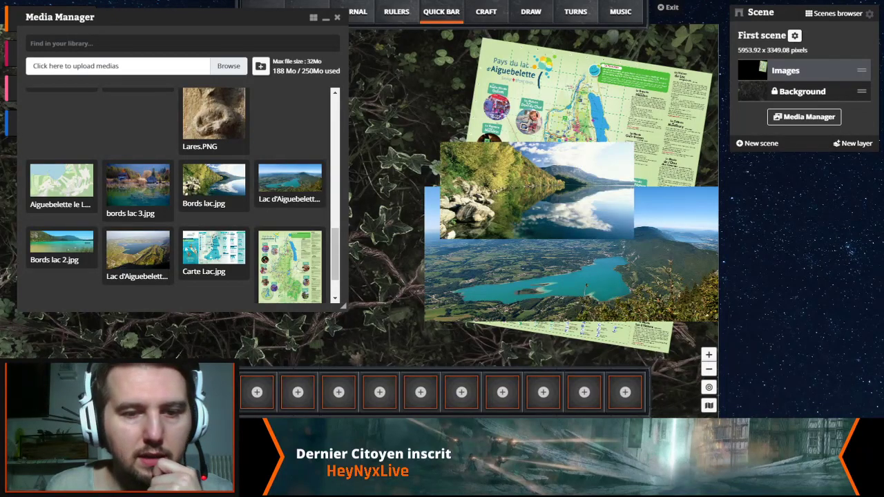
Place the black wolf picture with orange eyes from the Loups folder at the left edge of the lake photos
scroll(180, 196, up, 10)
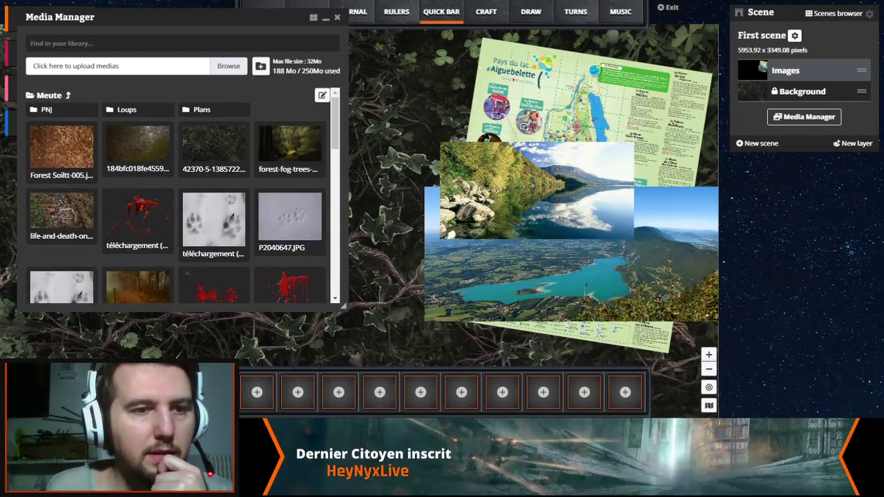
click(127, 109)
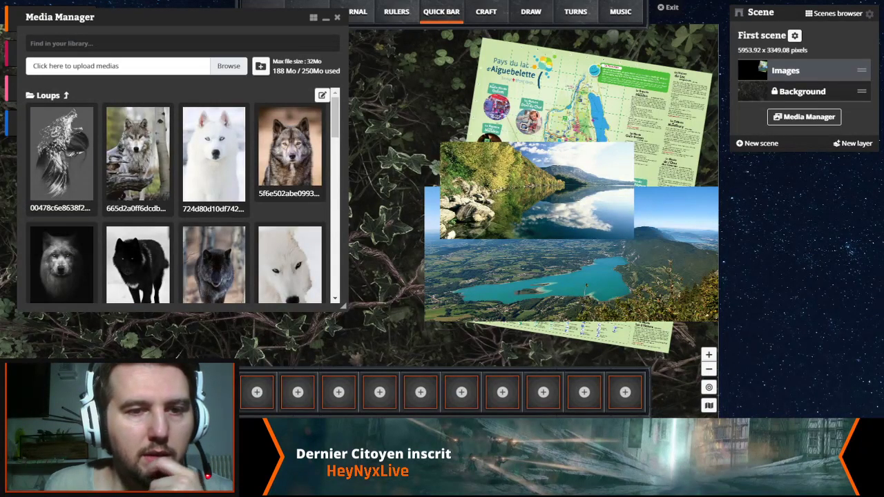
scroll(183, 195, down, 10)
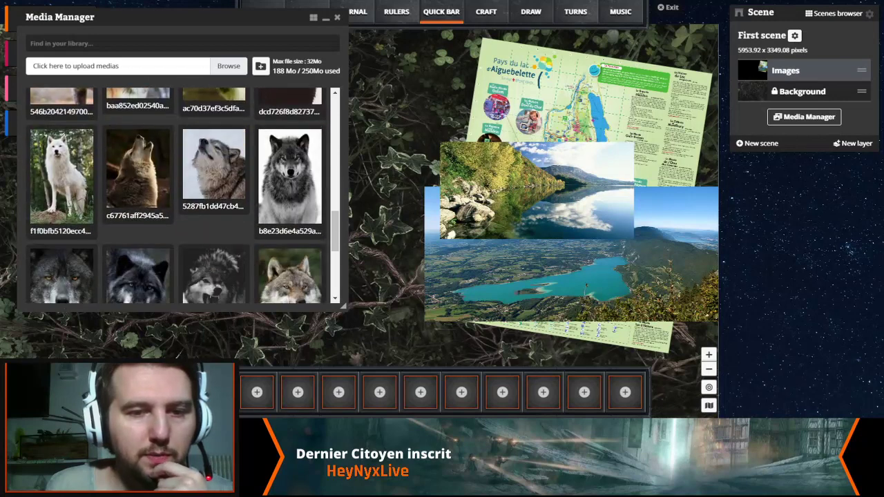
scroll(182, 196, up, 2)
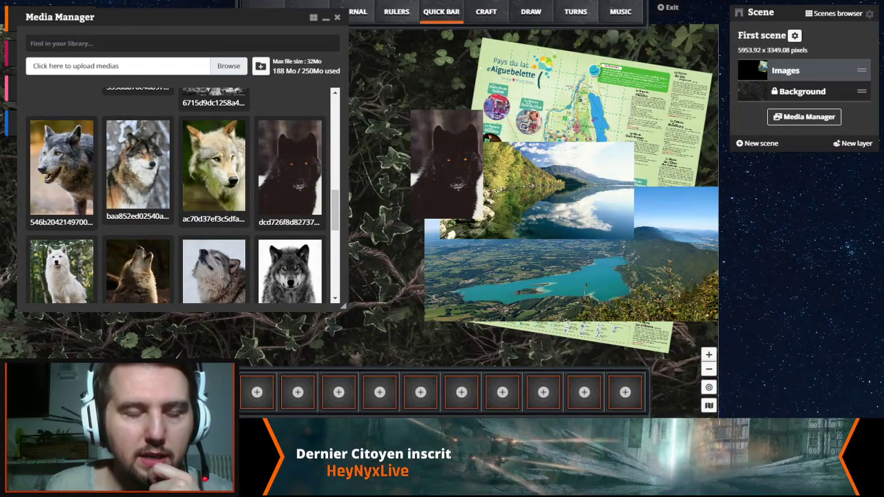
Place Plan gite from the Plans folder over the lake photos and the regional map
scroll(182, 195, down, 4)
scroll(182, 196, down, 3)
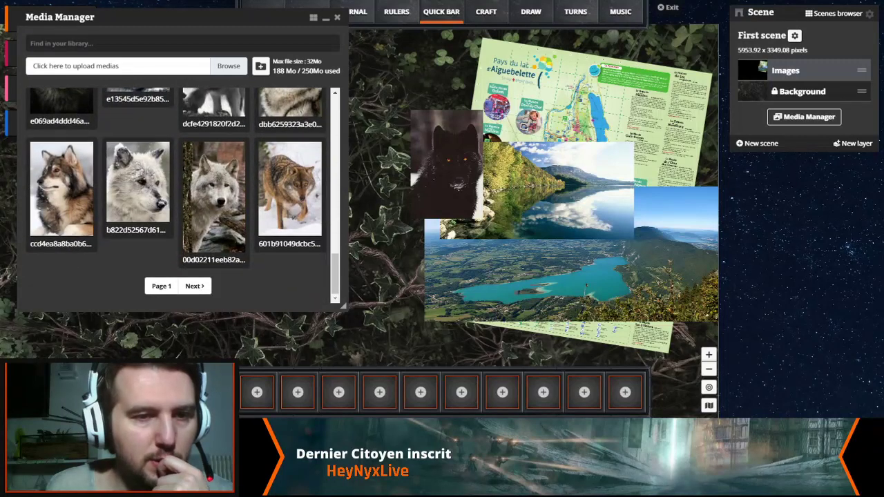
scroll(182, 195, up, 8)
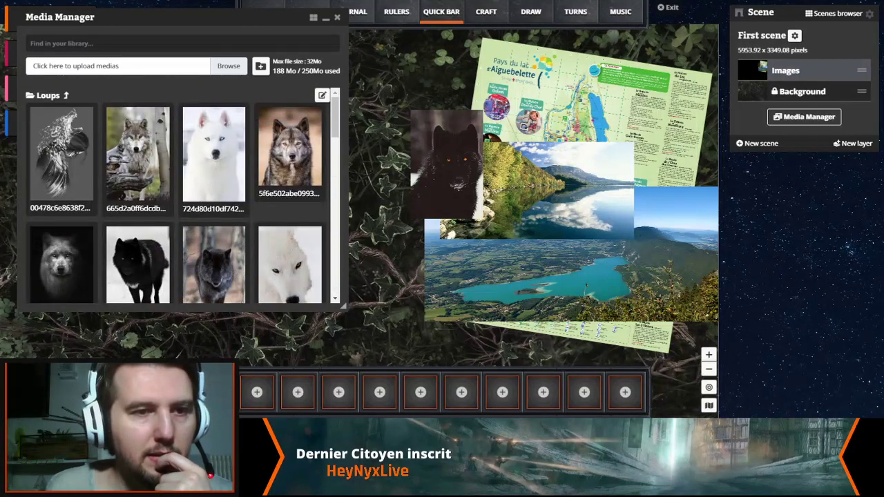
click(67, 95)
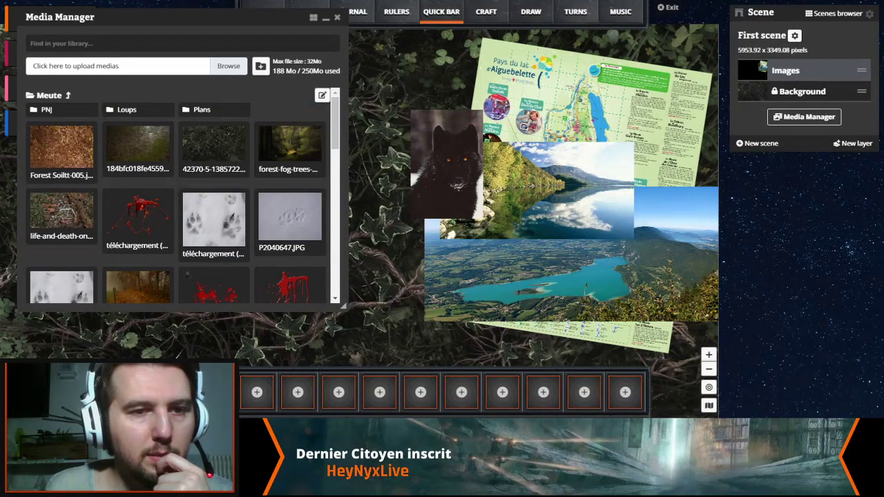
click(202, 109)
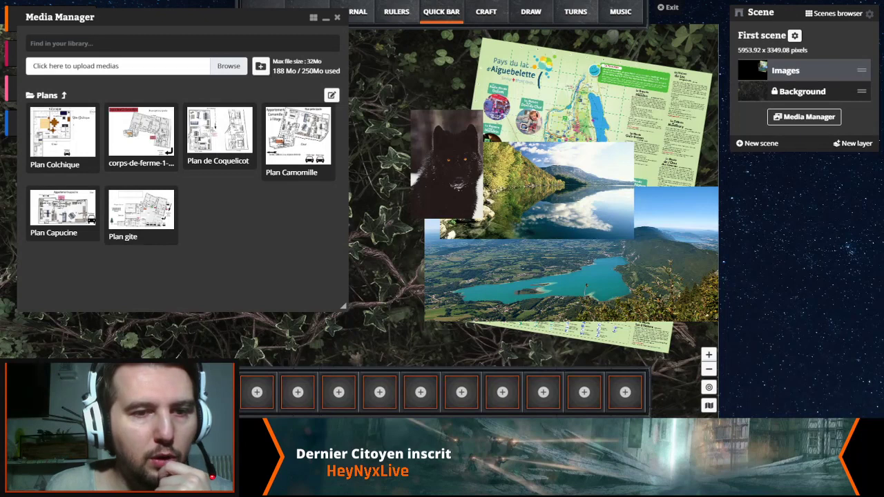
drag(141, 210, 432, 89)
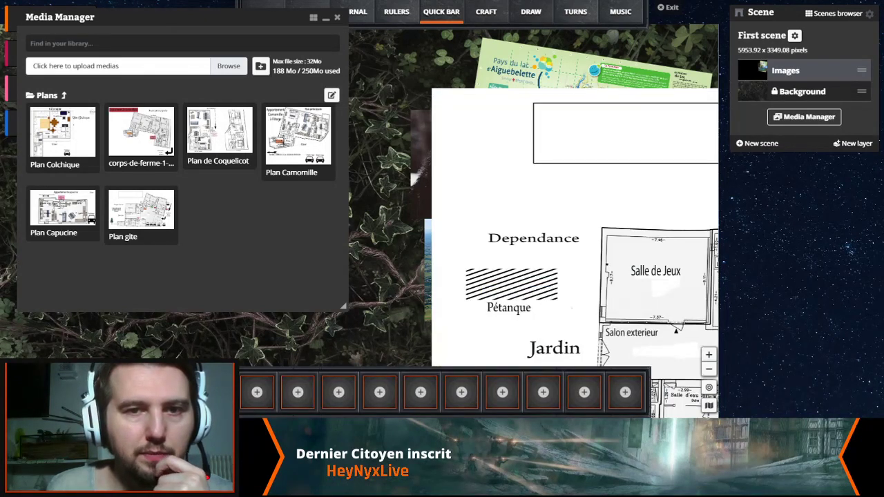
Scale the Plan gite picture down until the other pictures are uncovered, and tilt it slightly counter-clockwise
click(337, 17)
drag(432, 88, 119, 60)
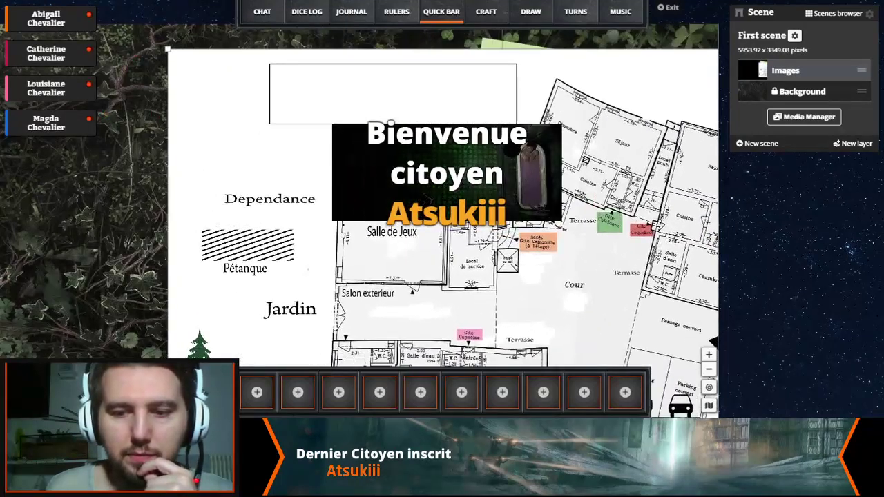
scroll(308, 151, down, 3)
drag(307, 151, 195, 179)
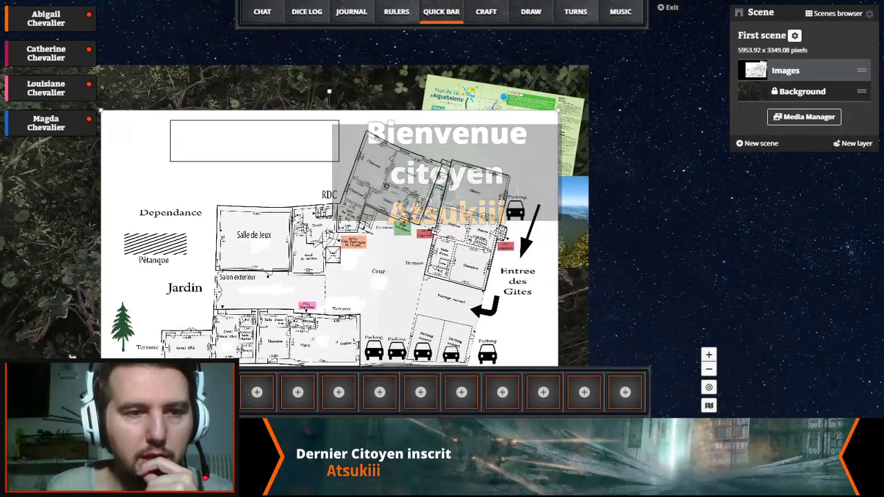
drag(101, 111, 233, 191)
drag(365, 162, 337, 165)
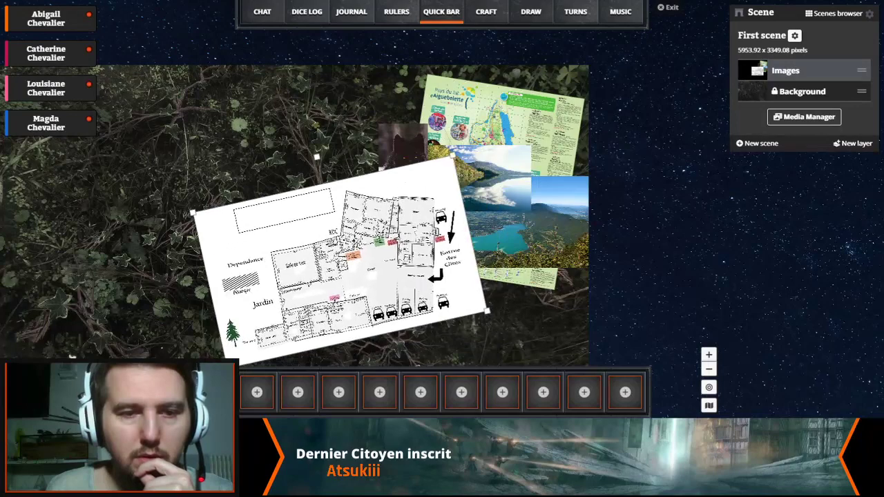
Move the tilted Plan gite picture to the upper-left corner of the ground picture
drag(345, 263, 130, 193)
drag(318, 276, 488, 243)
drag(318, 166, 270, 140)
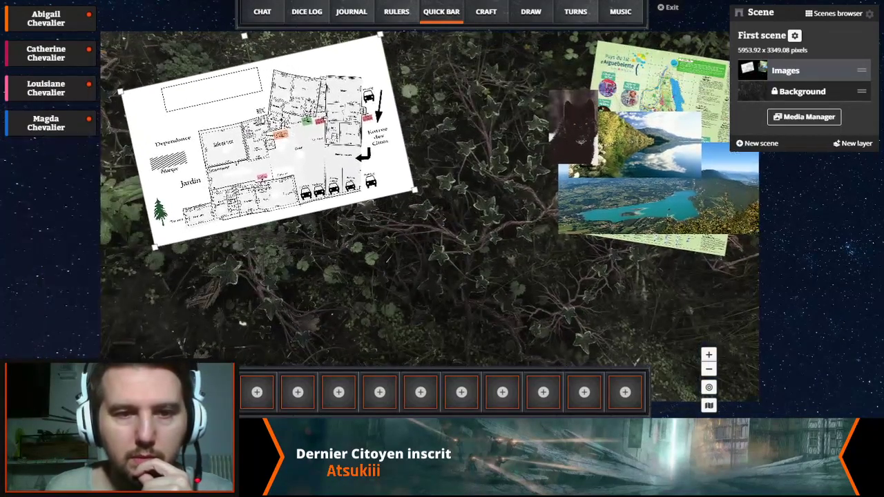
Move the black wolf picture to the plan's lower-right corner and send it to the front
drag(574, 128, 417, 185)
right_click(422, 192)
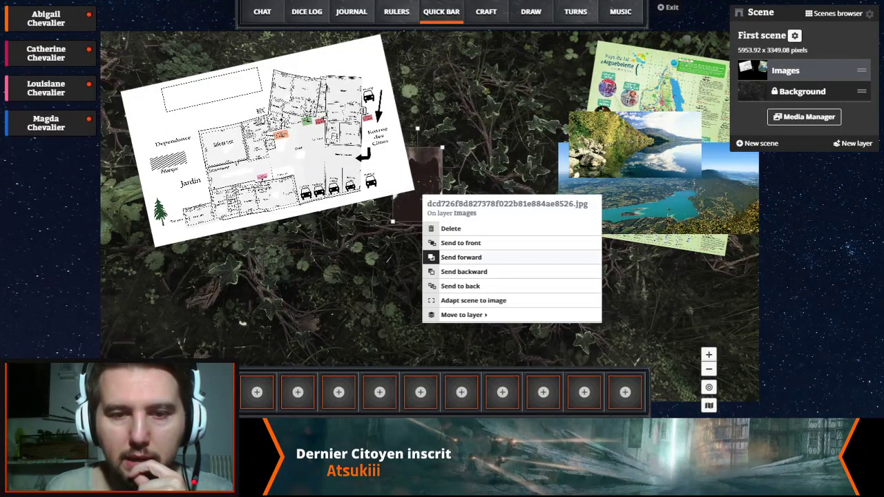
click(433, 243)
Move the Bords lac photo off the lake panorama, to the upper-left edge of the regional map
drag(635, 144, 535, 96)
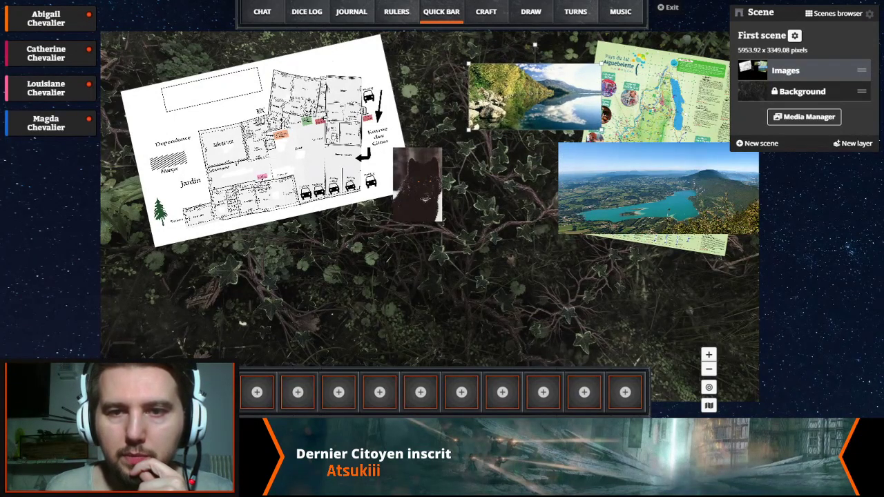
Tilt the Bords lac photo slightly counter-clockwise and place the lake panorama, tilted slightly clockwise, between the plan and the regional map
drag(534, 44, 518, 35)
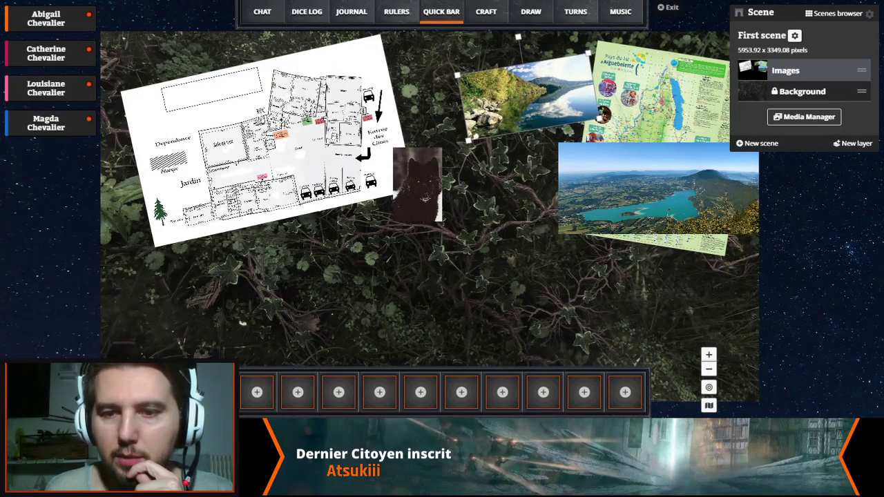
drag(657, 187, 554, 250)
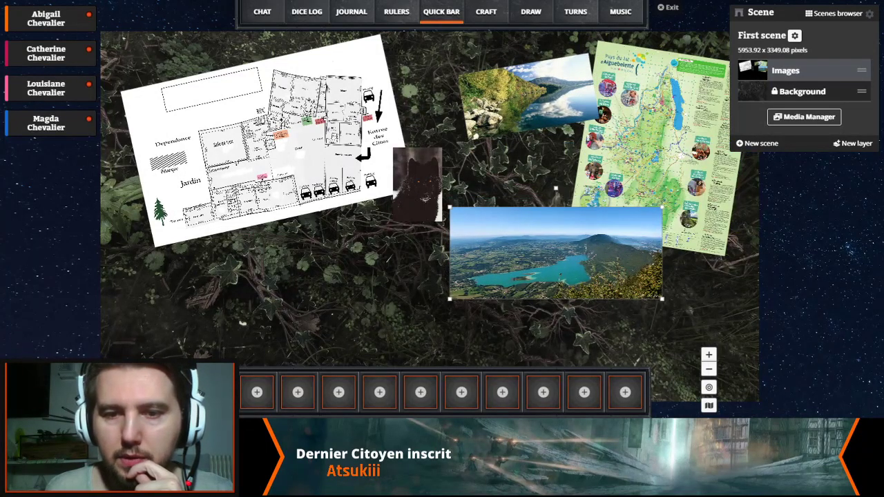
drag(555, 187, 574, 184)
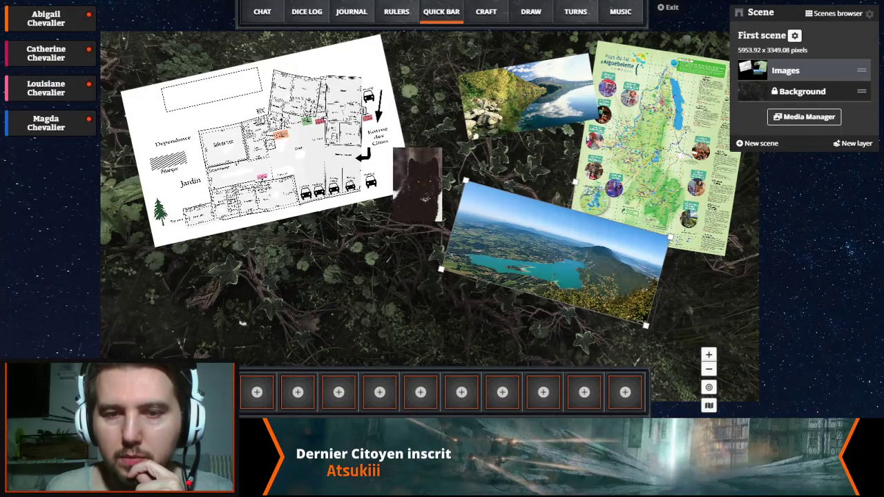
drag(428, 304, 394, 278)
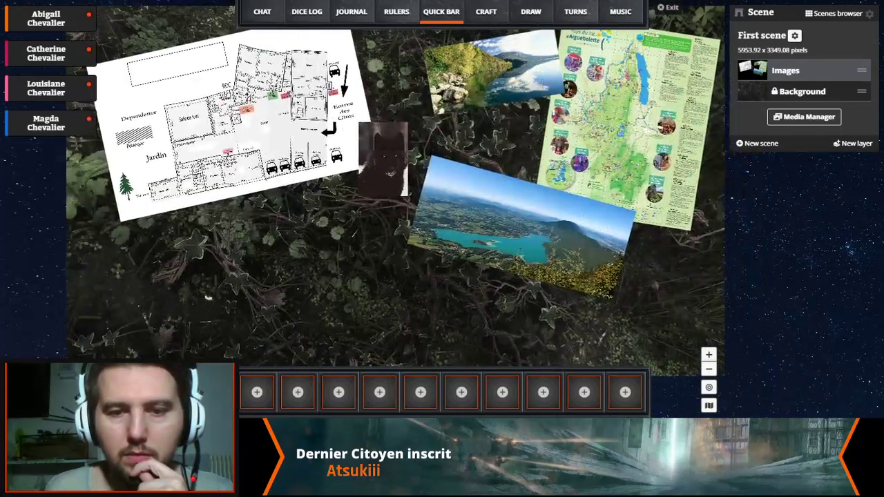
drag(594, 291, 538, 240)
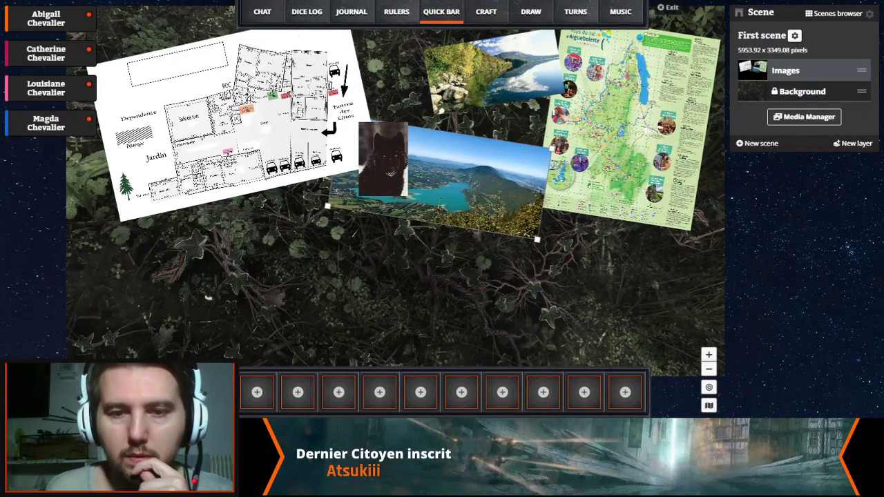
click(207, 297)
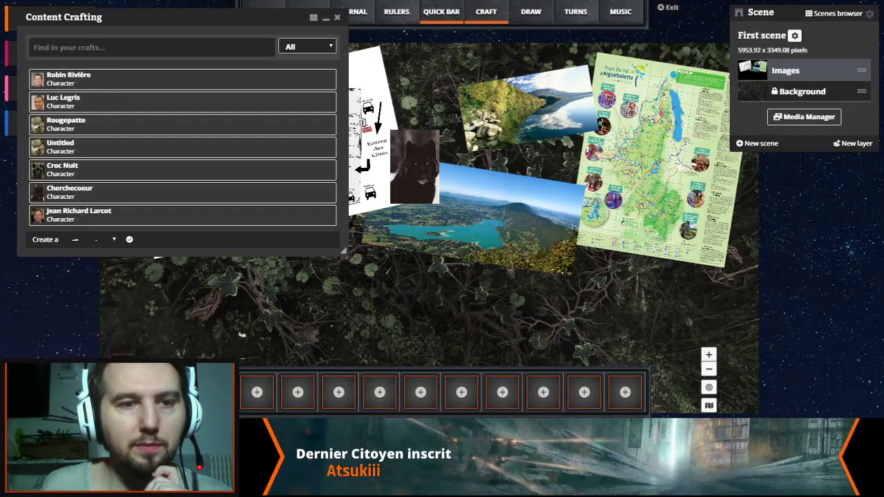
Create a new character in Content Crafting and give it the red blood-splatter picture as its image
drag(173, 17, 708, 119)
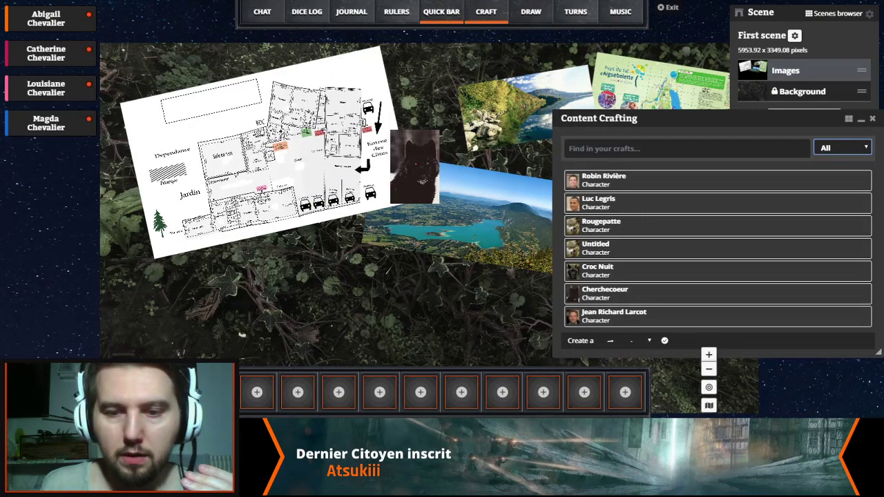
click(665, 341)
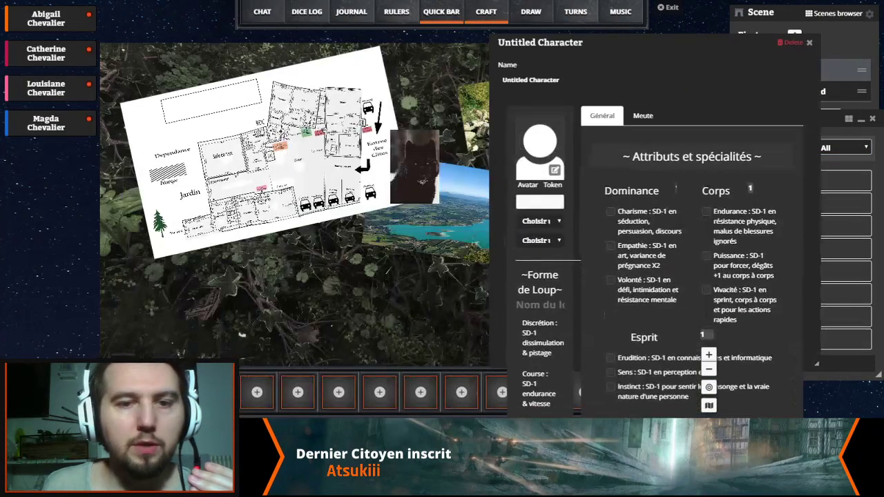
click(555, 170)
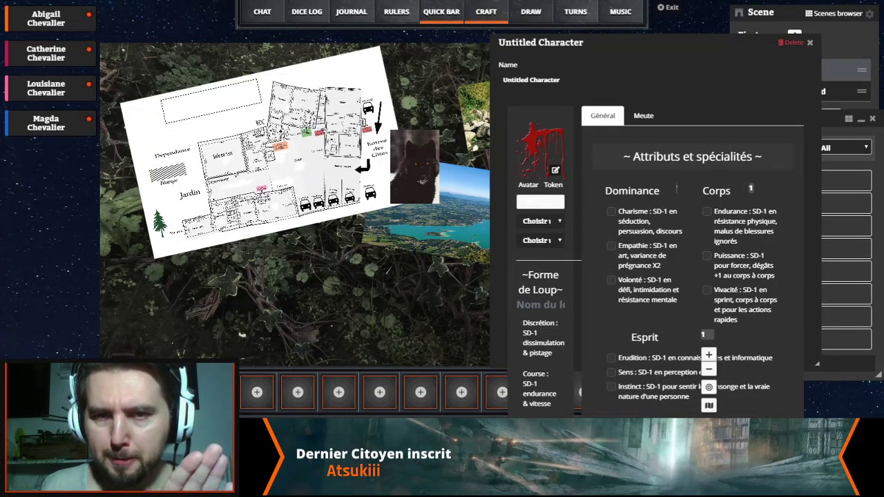
Name the new character Jeton and close its character sheet
click(531, 80)
key(ctrl+a)
text(Je)
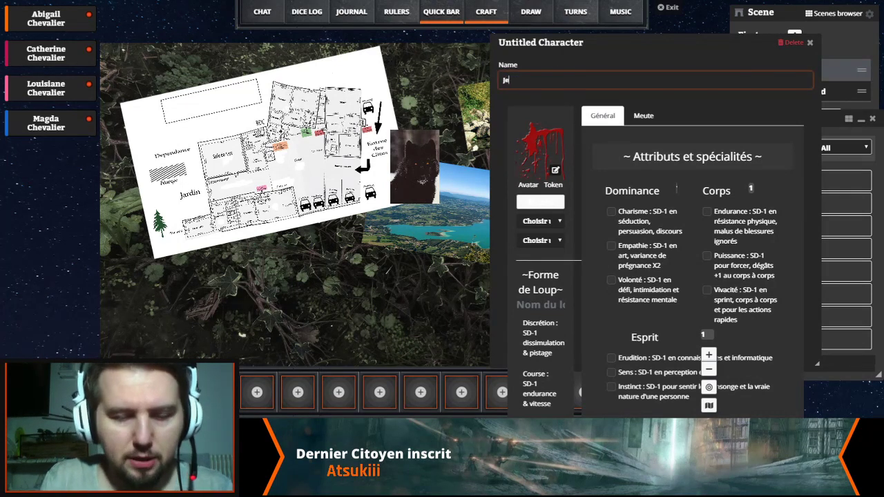
text(ton)
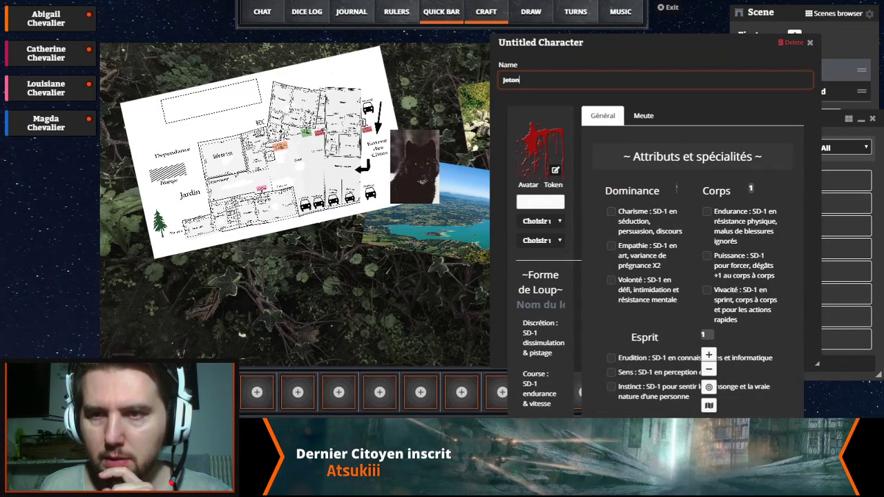
key(Return)
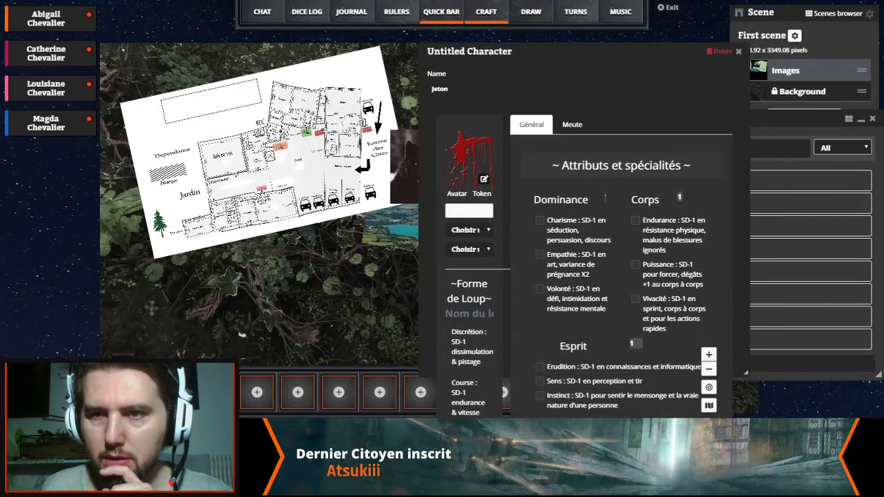
click(739, 51)
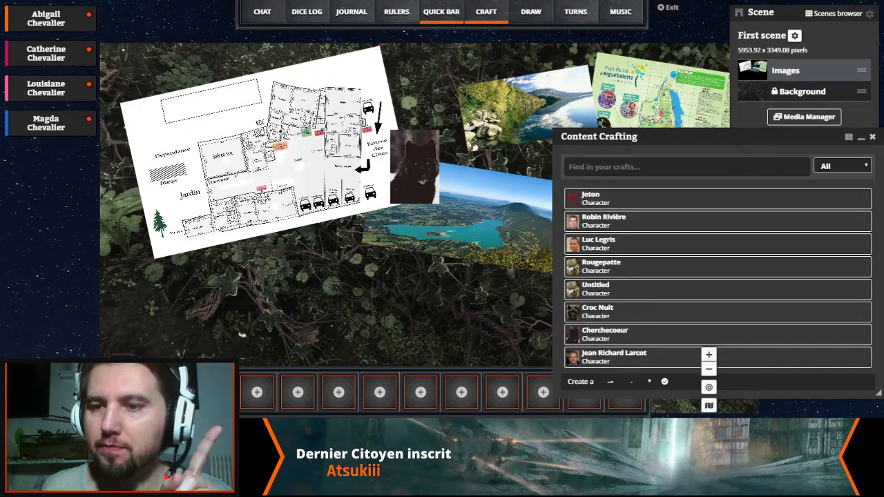
Close the crafting list and check the Tokens option in the Images layer's settings
click(873, 137)
click(786, 72)
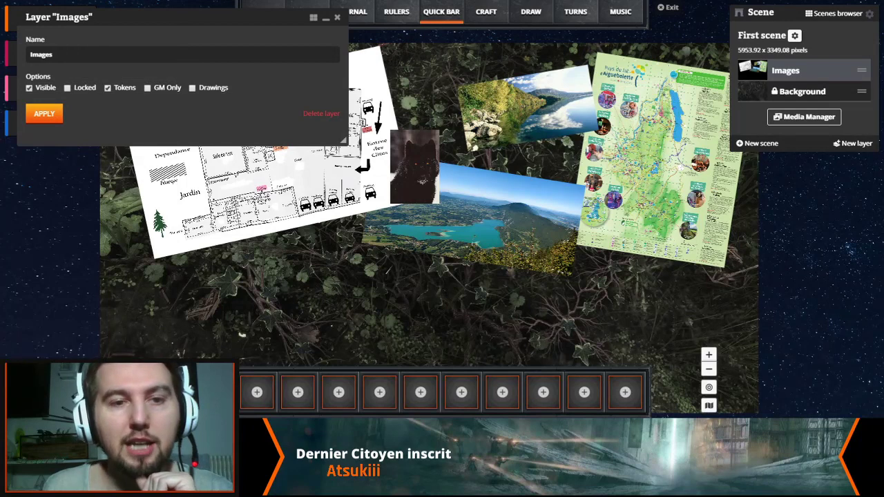
click(338, 16)
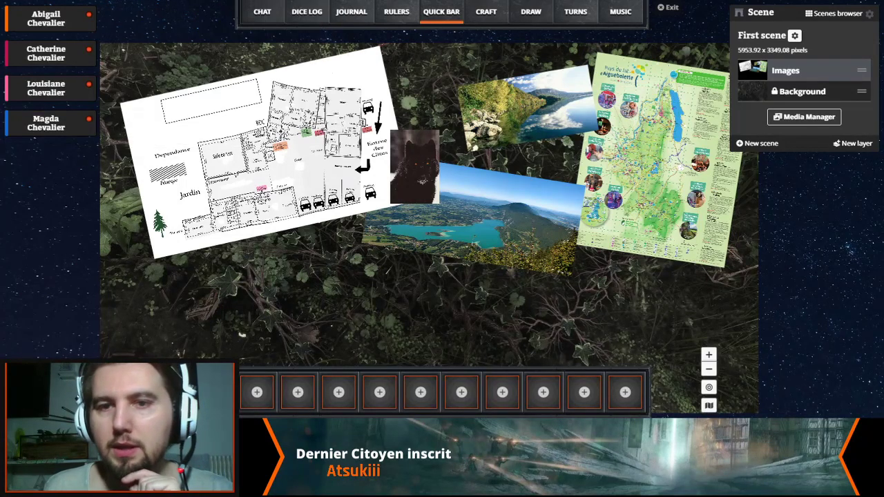
Place the Jeton character from the crafting list on the scene as a token, enlarge it, and move it below the plan
click(486, 12)
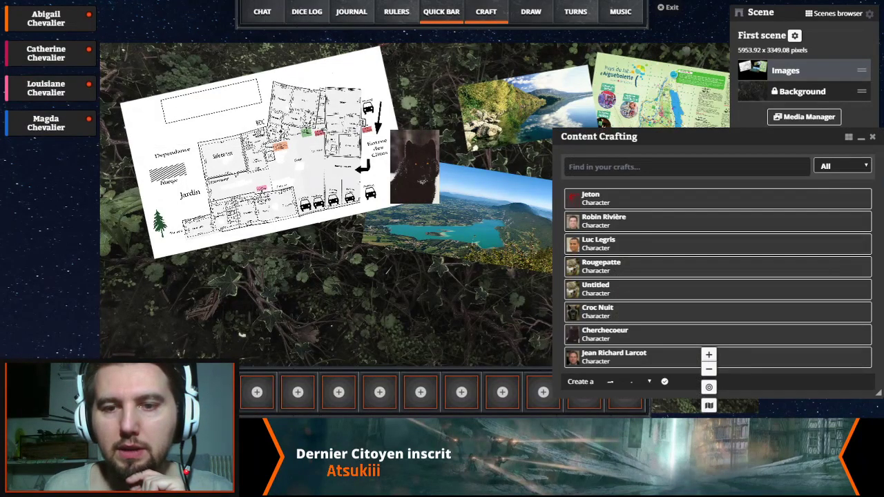
drag(591, 198, 361, 176)
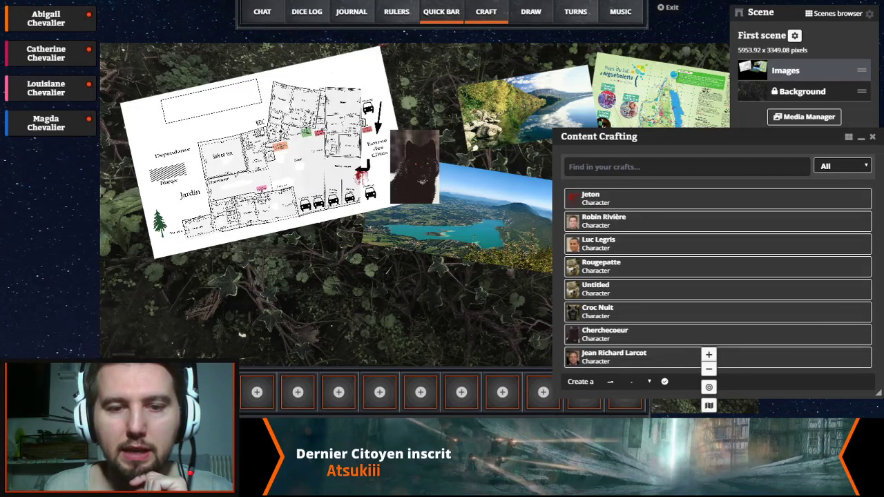
click(361, 177)
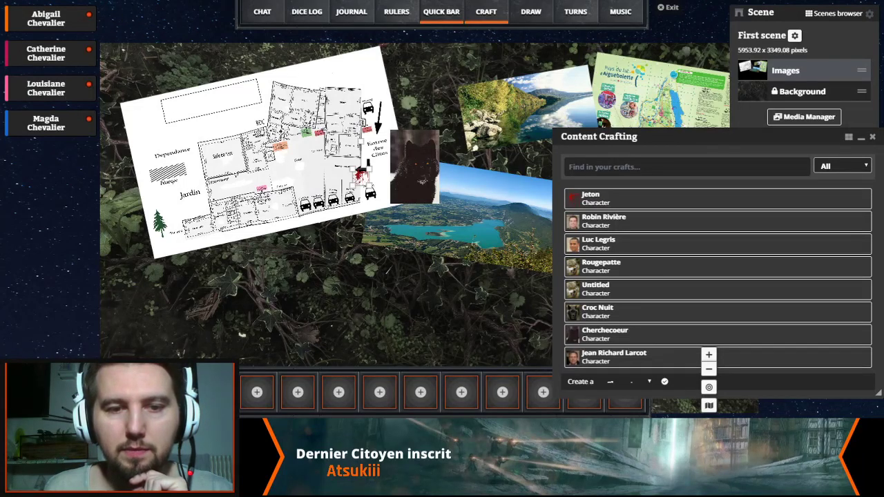
drag(367, 183, 390, 207)
drag(354, 170, 328, 286)
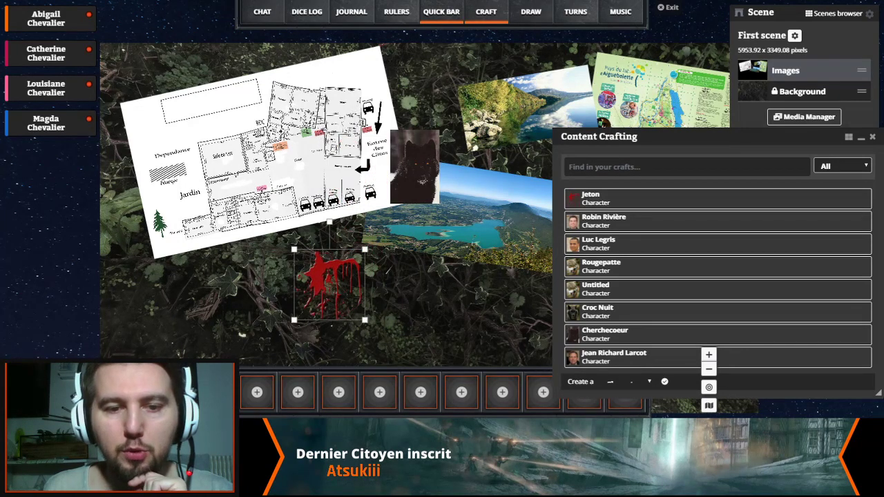
Open the Aura configuration of the Jeton token at its text setting
right_click(334, 283)
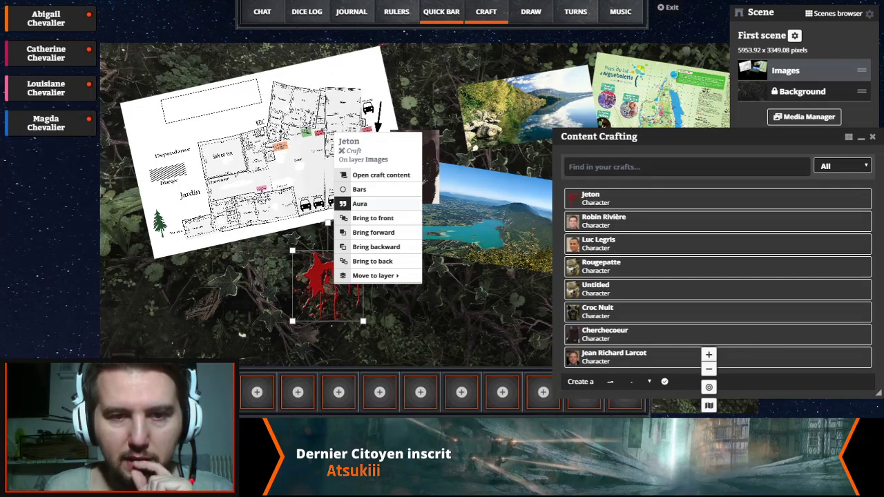
click(359, 203)
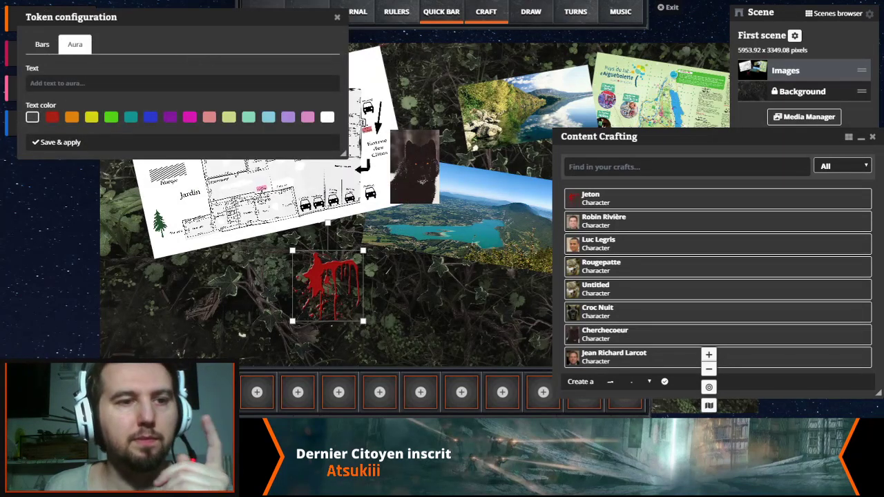
click(30, 83)
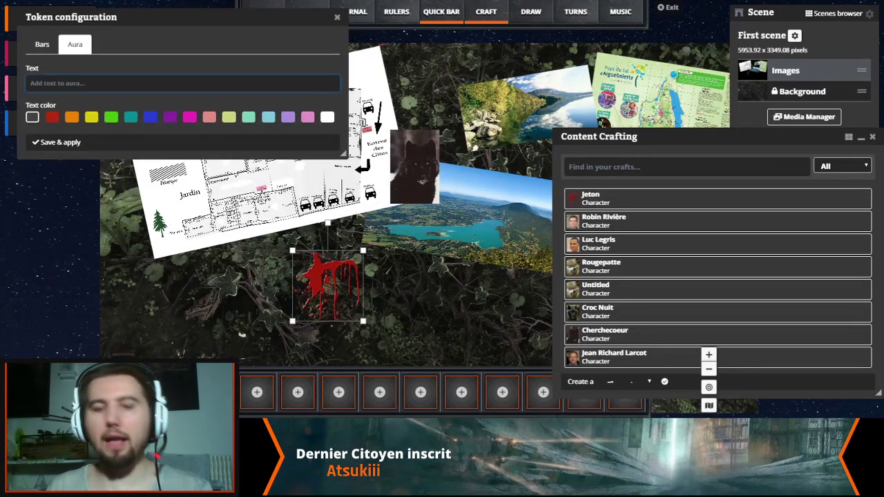
text(Jeton)
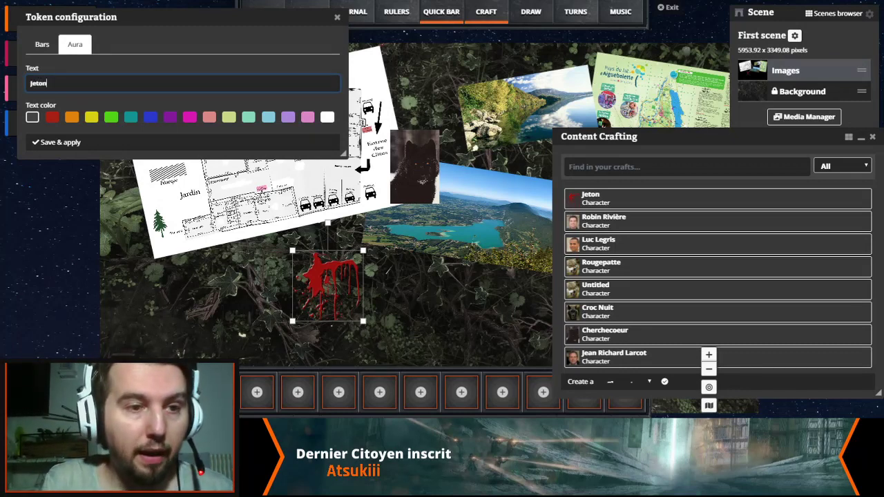
key(BackSpace)
key(BackSpace)
key(BackSpace)
key(BackSpace)
key(BackSpace)
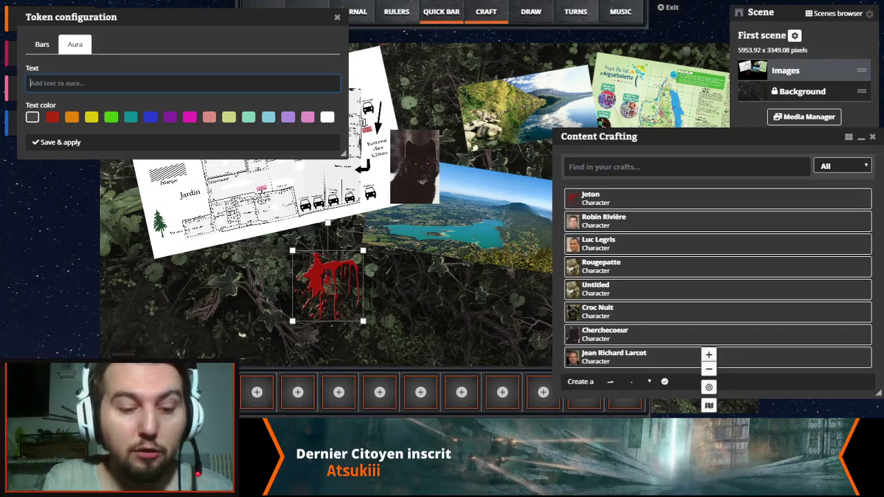
Give the token the red aura text "Réserve de Sang : ***0000000" and save the configuration
text(Réserve)
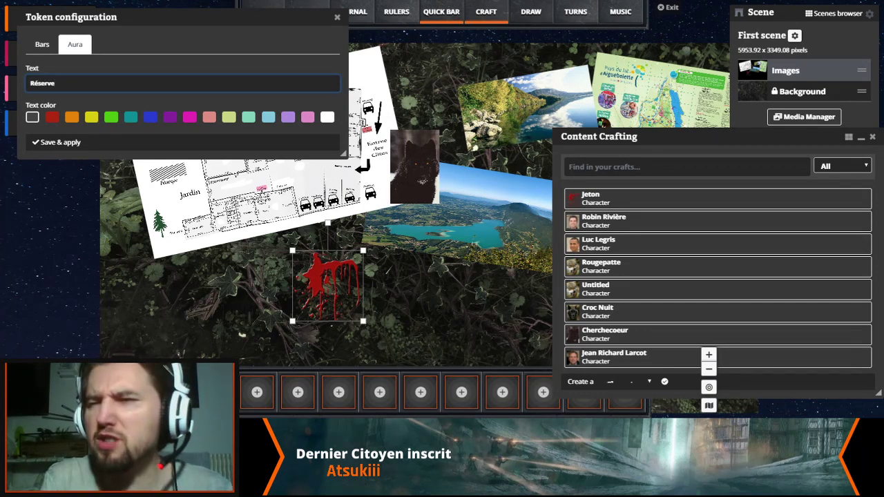
text( de sang)
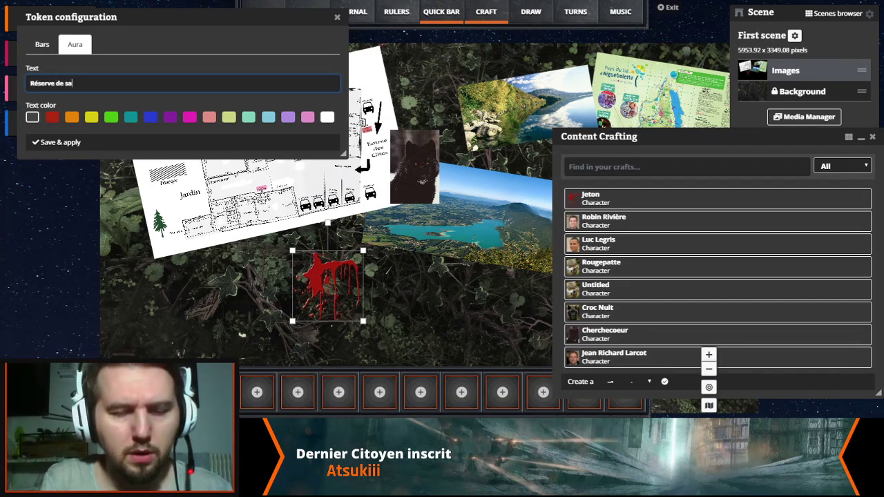
key(BackSpace)
key(BackSpace)
key(BackSpace)
key(BackSpace)
text(SA)
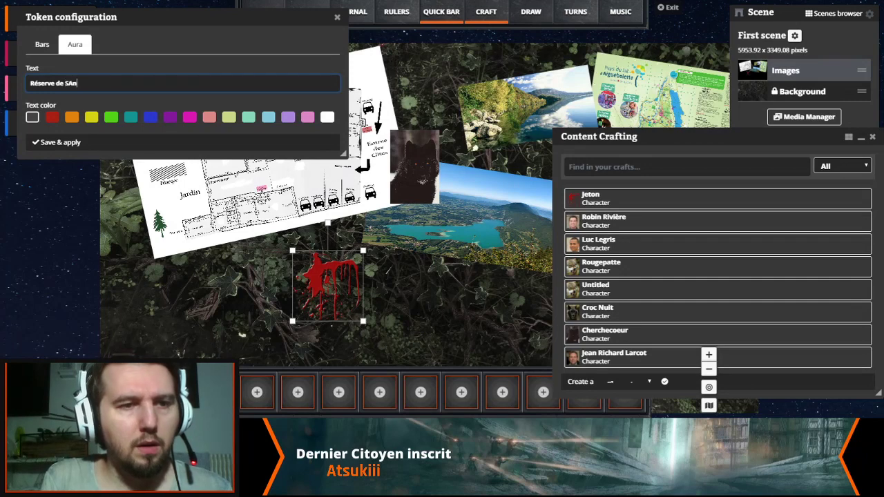
key(BackSpace)
text(ang)
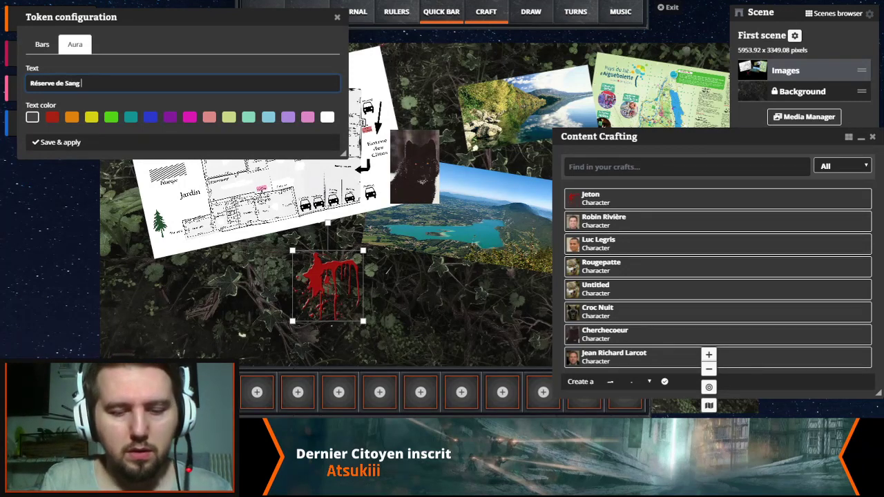
text( :)
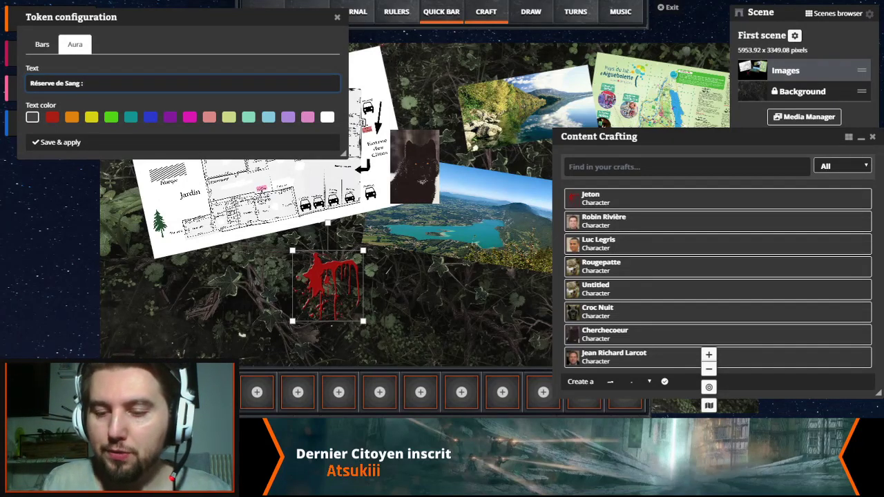
text(***0)
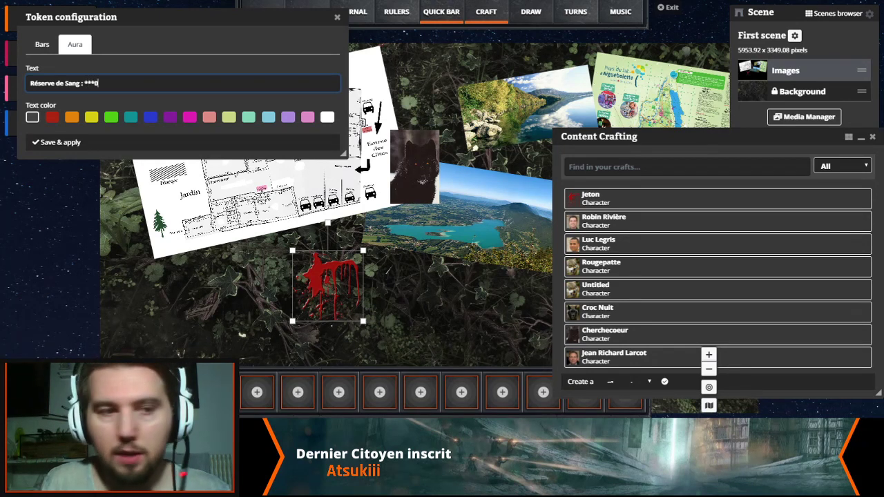
text(000000)
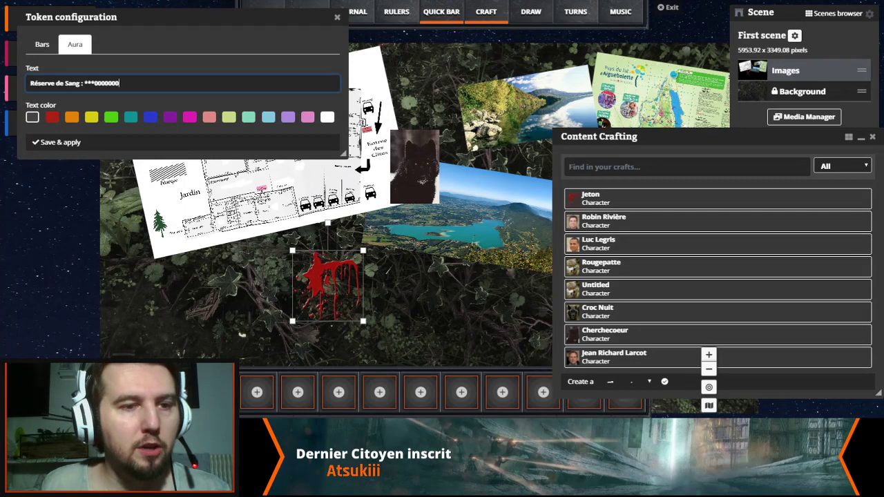
click(51, 117)
click(57, 143)
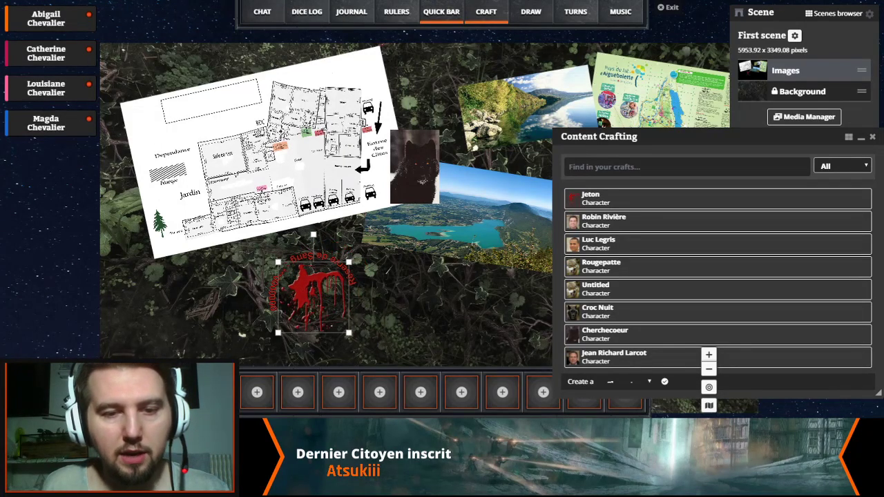
Move the Jeton token onto the upper-left part of the Plan gite picture and deselect it
click(242, 334)
click(313, 297)
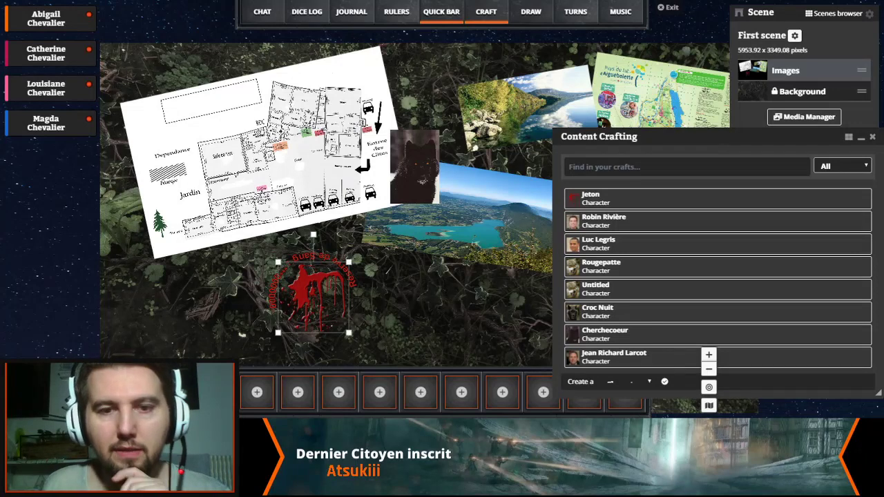
drag(313, 297, 176, 136)
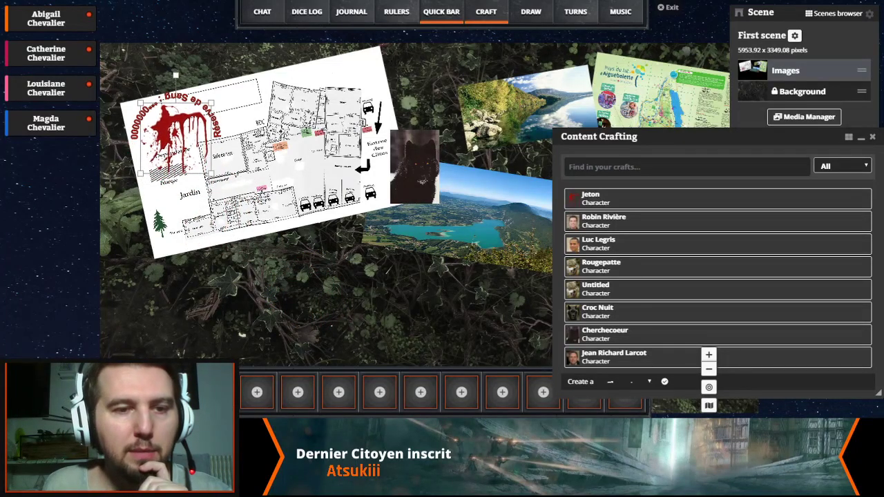
click(242, 335)
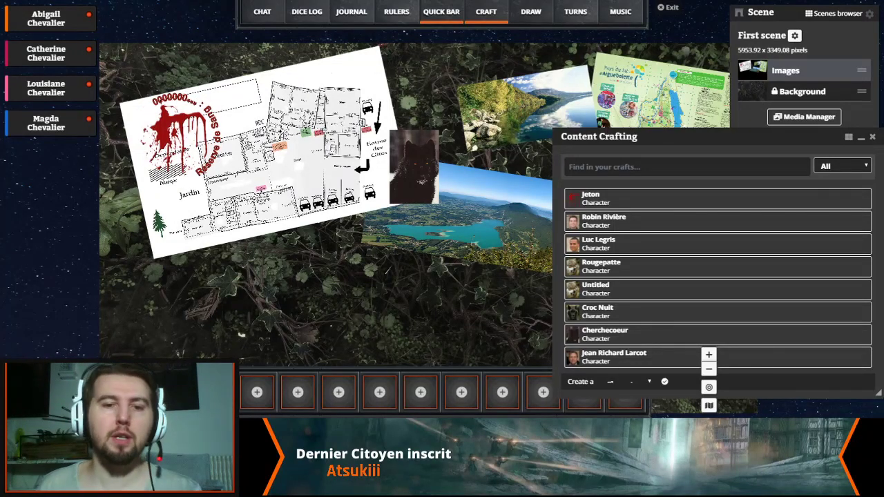
Review the Jeton token's Aura settings, save them without edits, and close the crafting list
click(175, 138)
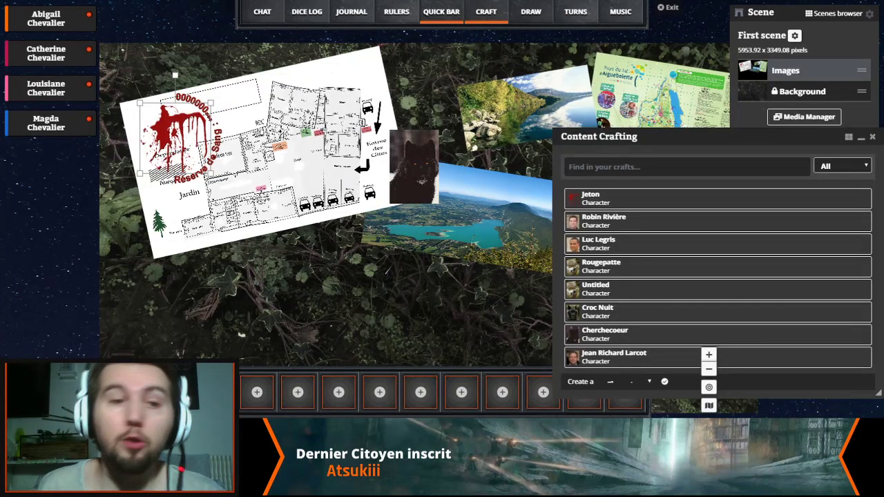
right_click(190, 160)
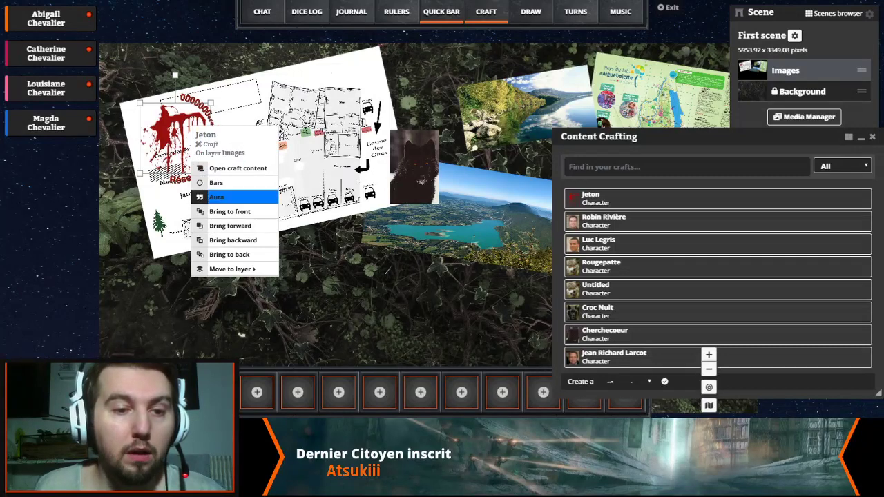
click(215, 197)
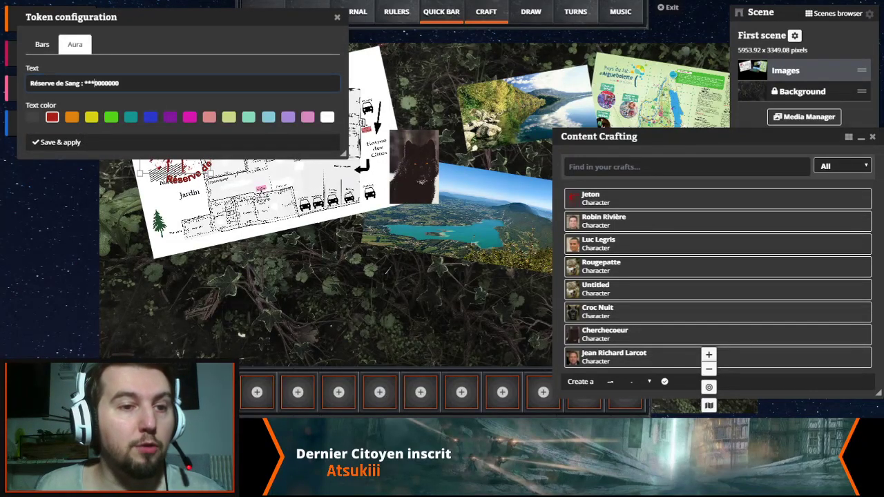
click(57, 143)
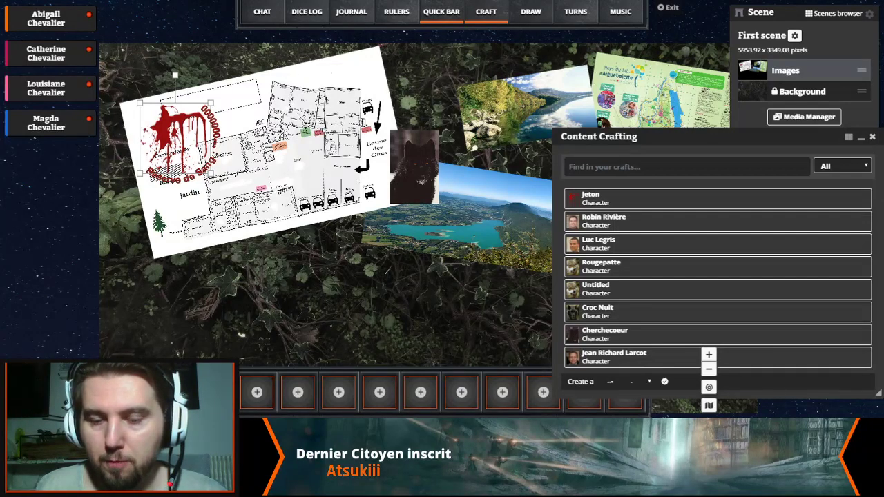
key(Escape)
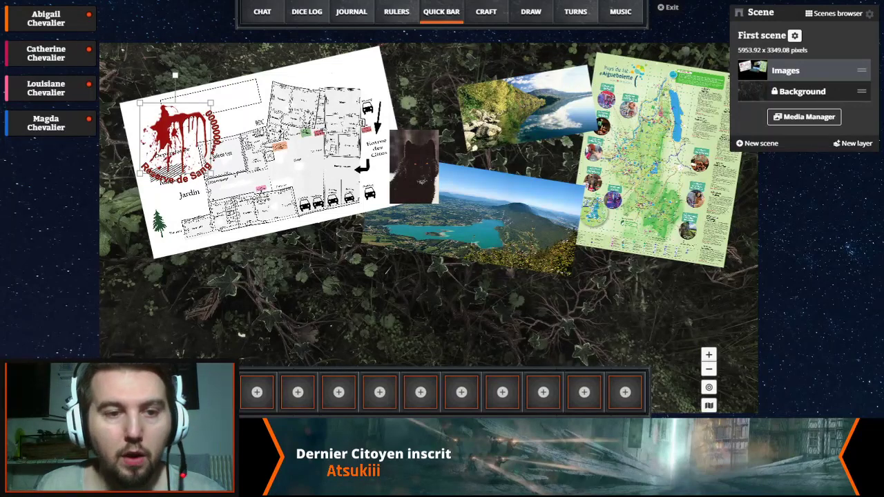
Shrink the Jeton token and move it up and left into the blank corner of the Plan gite picture
key(Up)
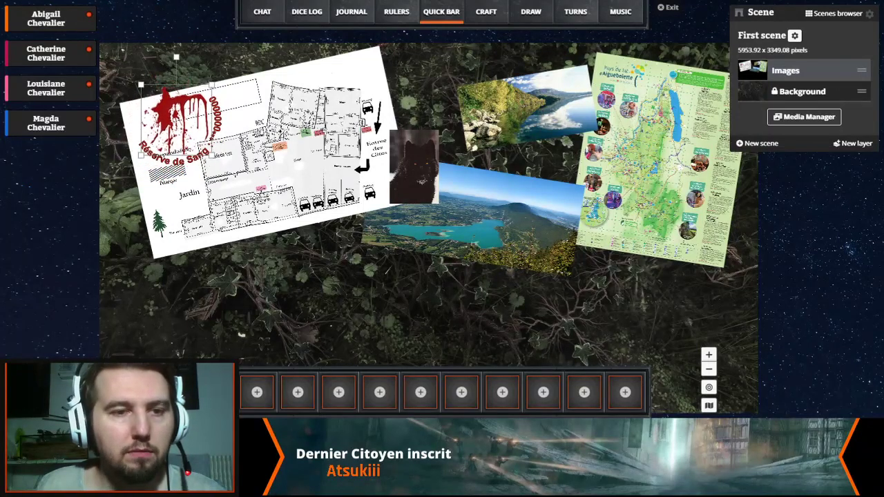
key(minus)
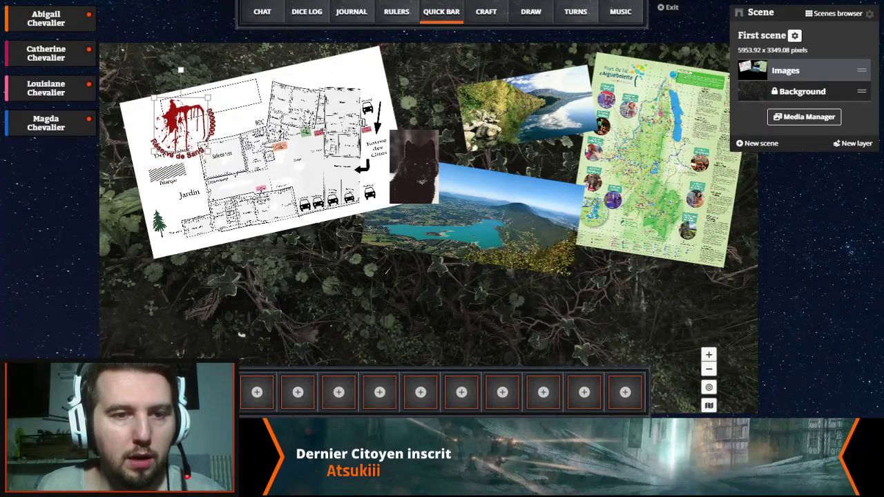
key(Left)
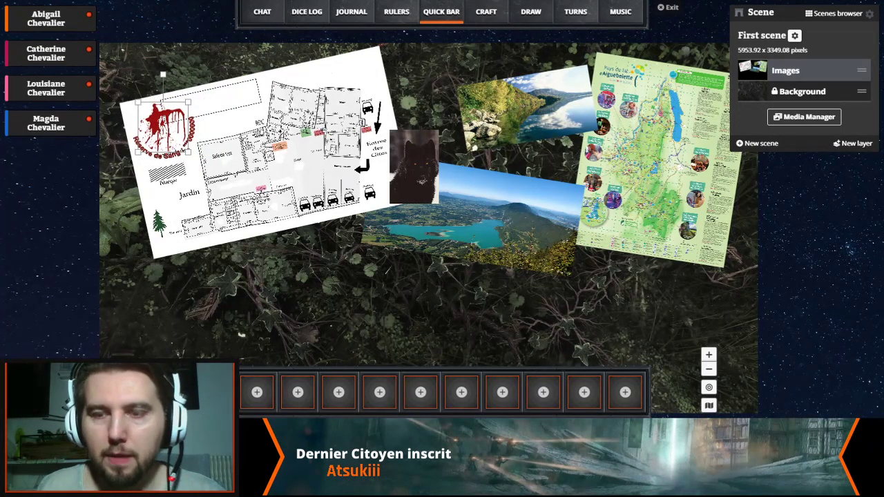
Lock the Images layer and set it to receive character tokens
click(786, 70)
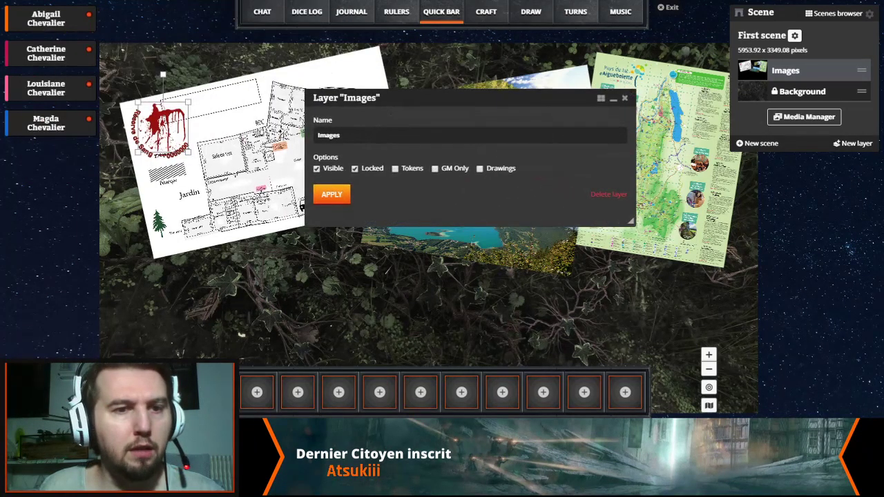
click(395, 168)
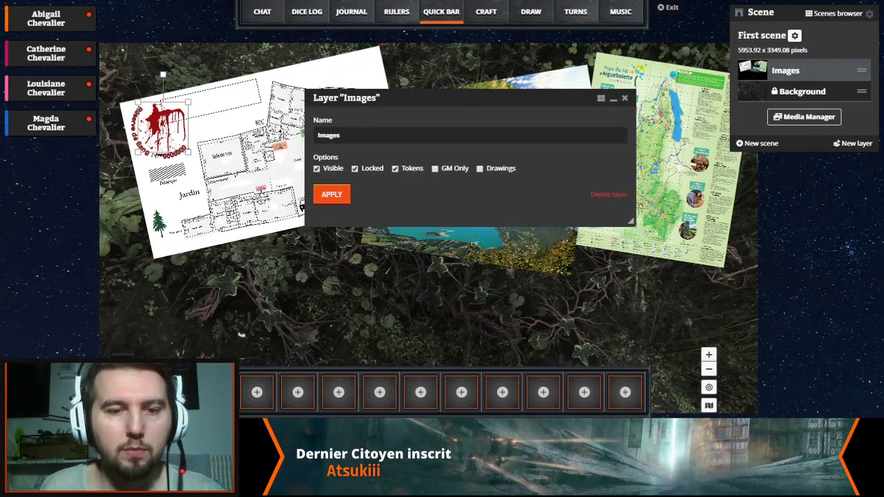
click(332, 194)
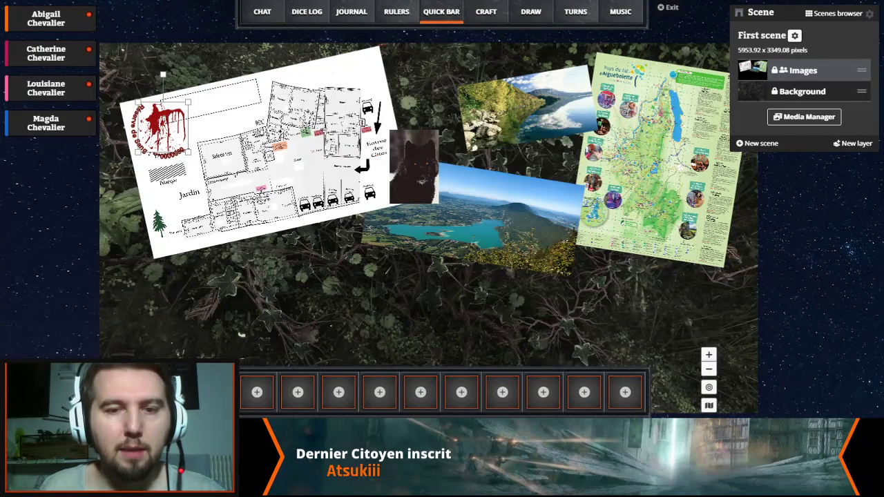
Add a new layer above the Images layer and view its options without changing them
drag(241, 333, 316, 251)
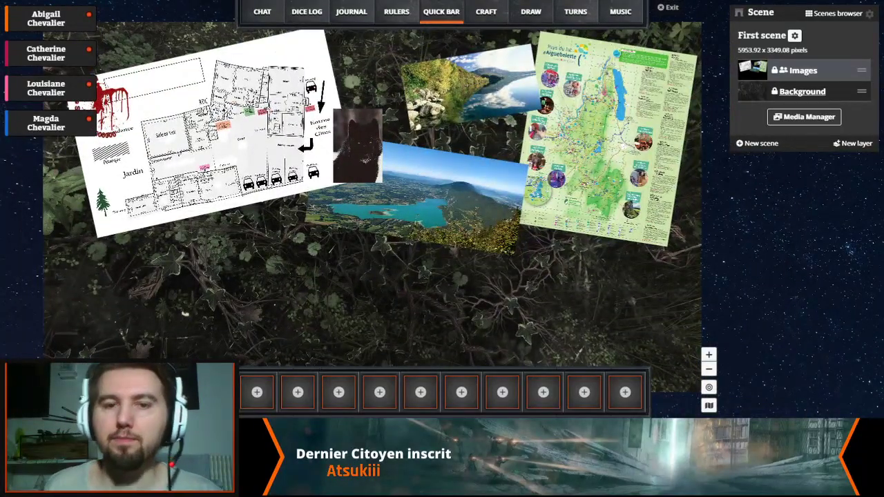
drag(185, 314, 231, 310)
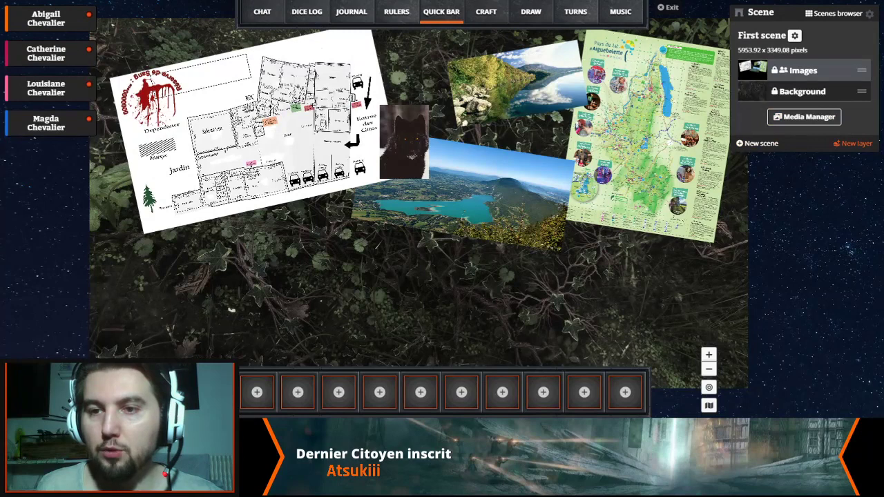
click(855, 143)
click(791, 70)
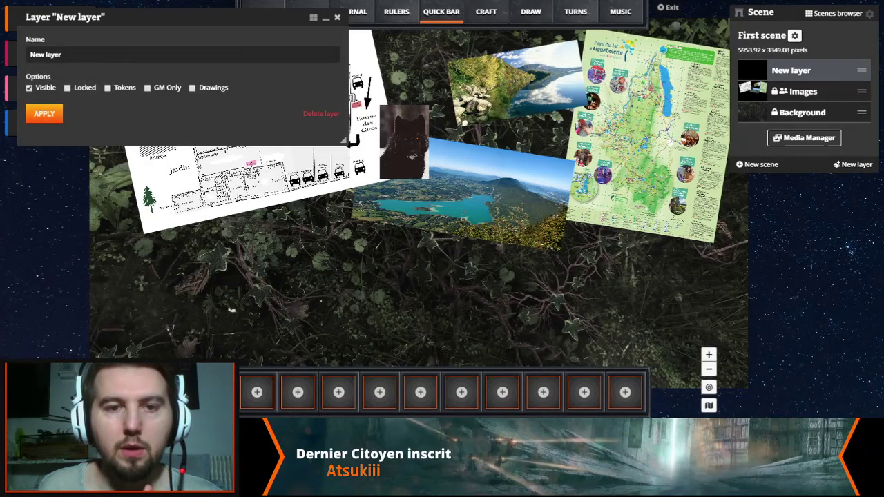
click(337, 17)
Place the portrait of the woman with glasses from the media library on the new layer, over the plan's lower edge
click(805, 137)
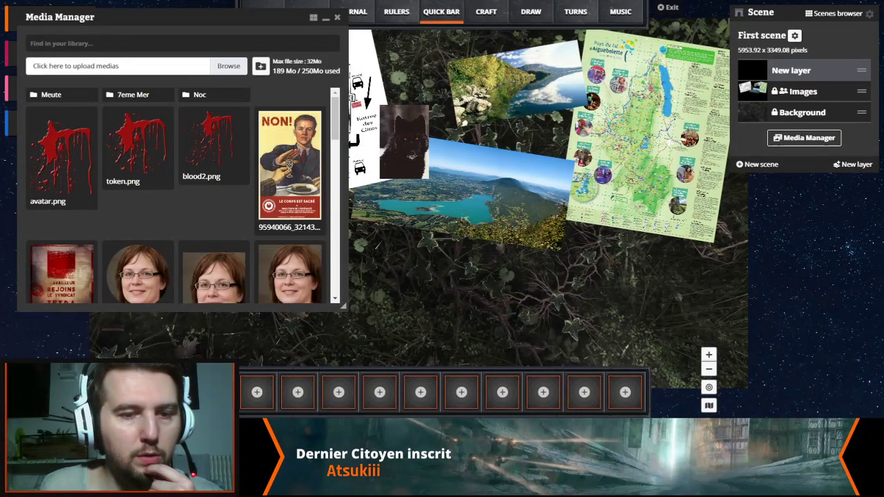
drag(289, 274, 453, 259)
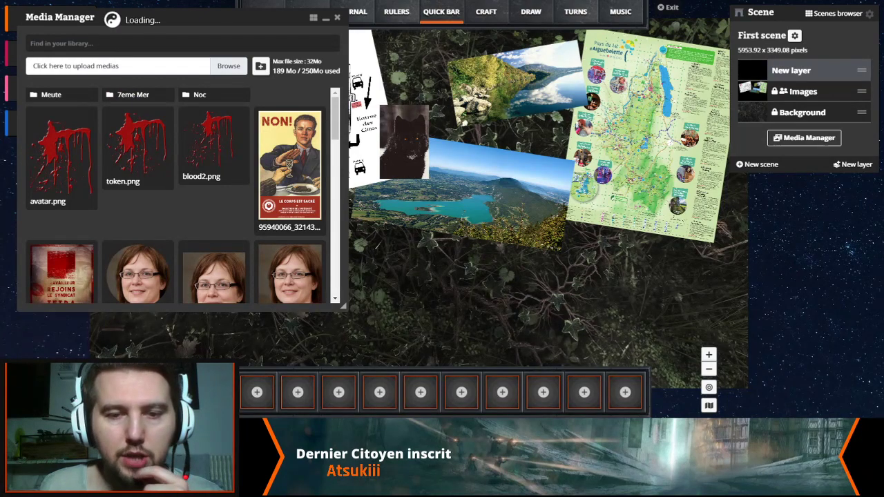
click(337, 16)
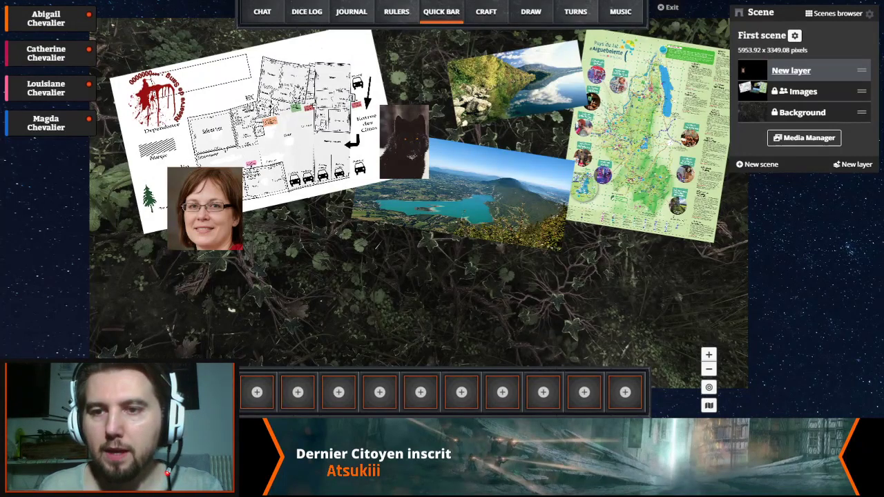
Lock the new layer holding the portrait and turn off its visibility
double_click(792, 70)
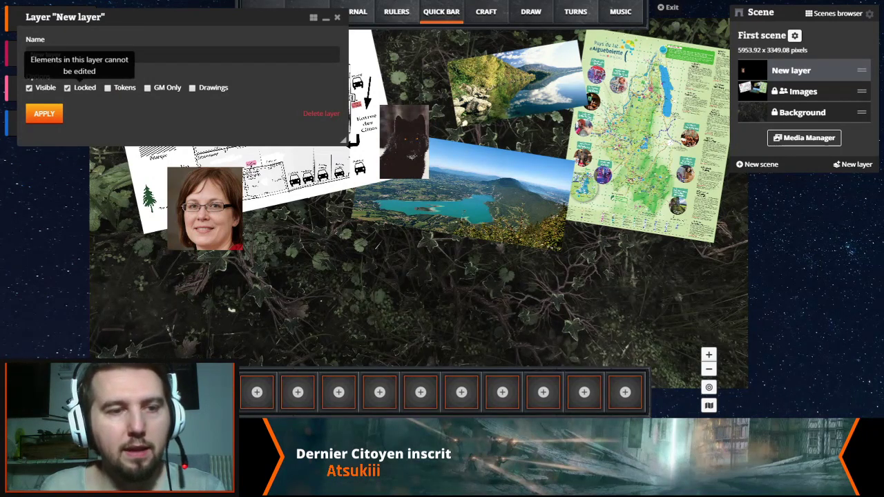
click(67, 88)
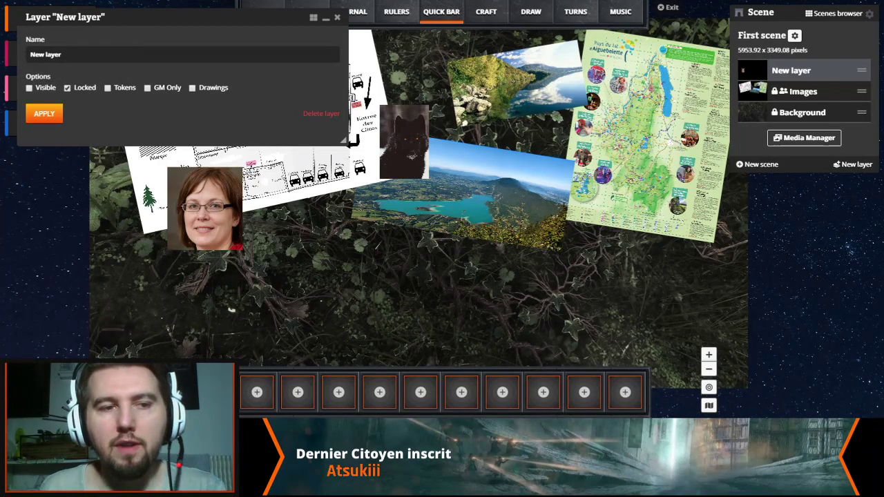
click(43, 113)
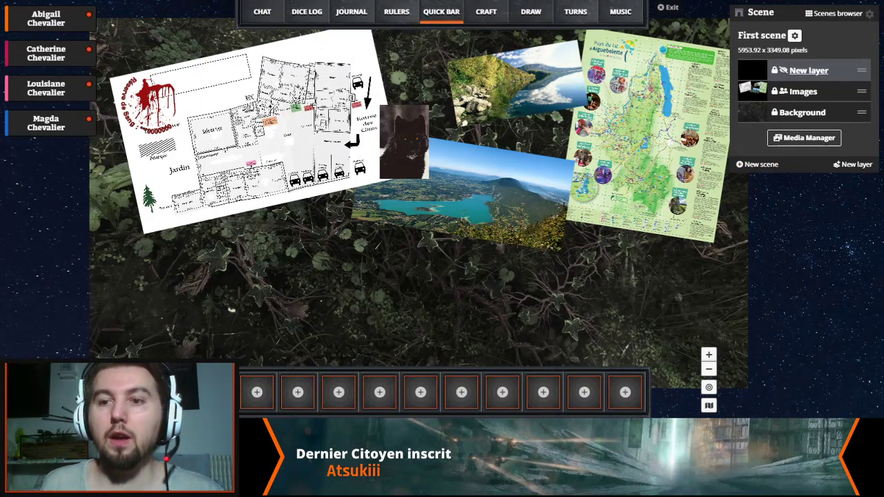
Make the locked portrait layer visible again
click(809, 71)
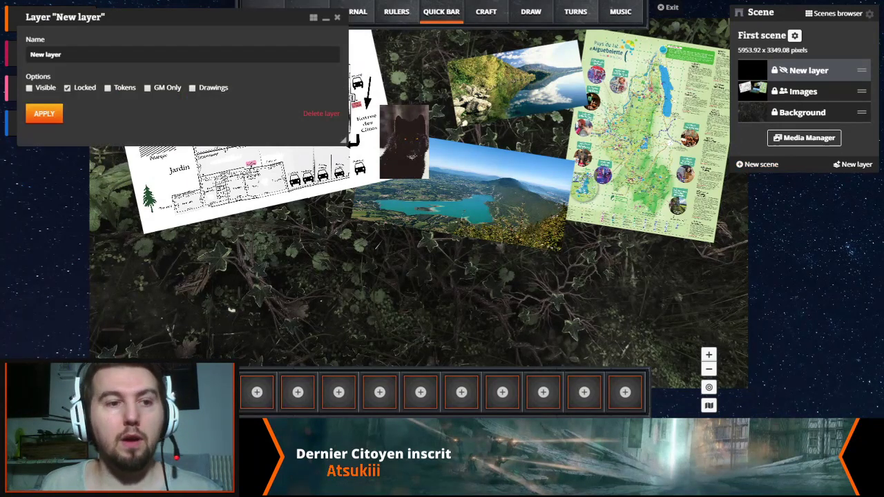
click(29, 87)
click(45, 114)
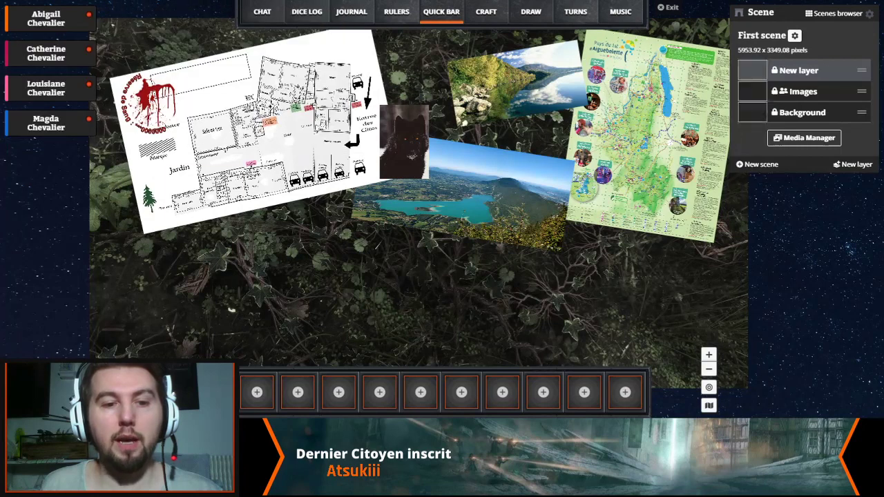
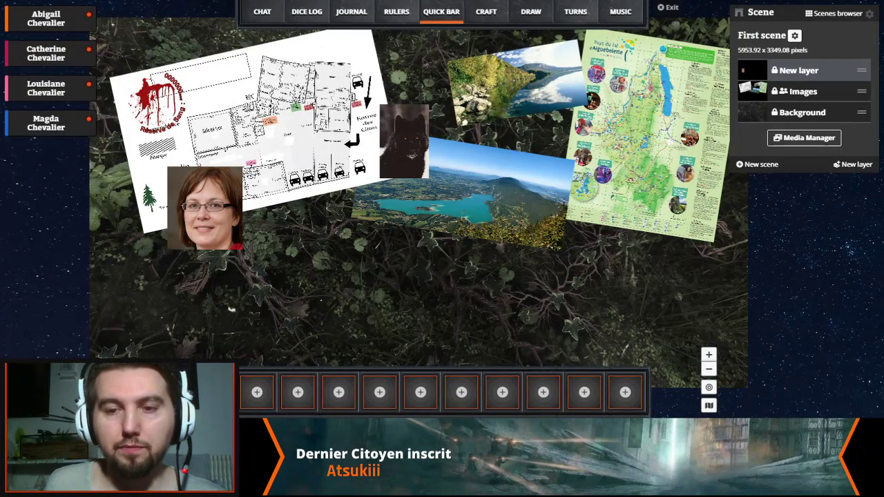
Try to start a free drawing over the Pays du lac d'Aiguebelette map, and close the drawing tools
scroll(670, 121, up, 2)
scroll(679, 130, up, 2)
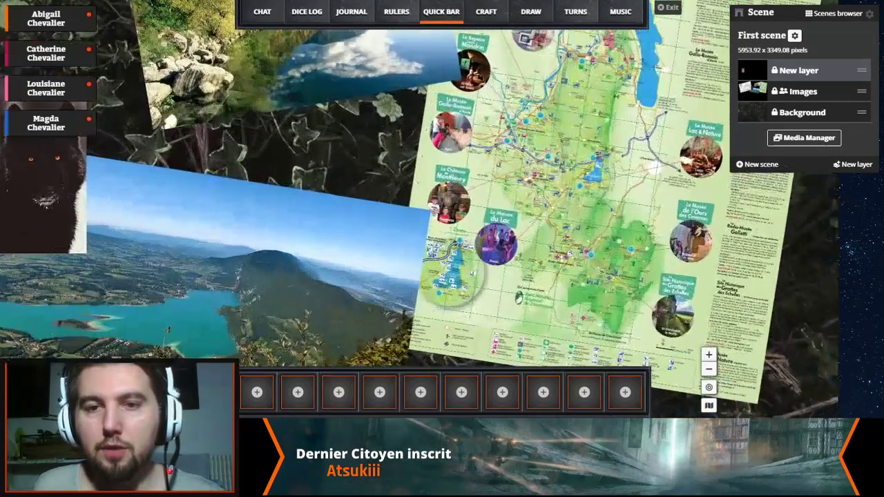
click(530, 11)
click(38, 46)
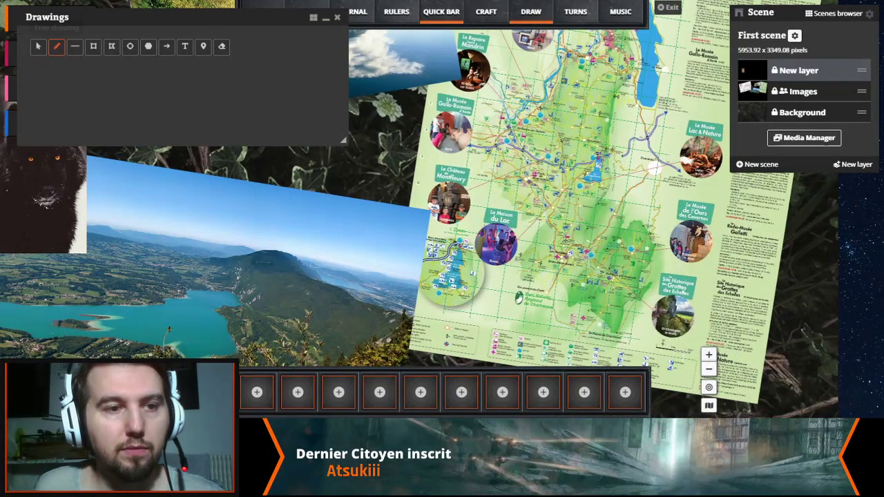
click(56, 47)
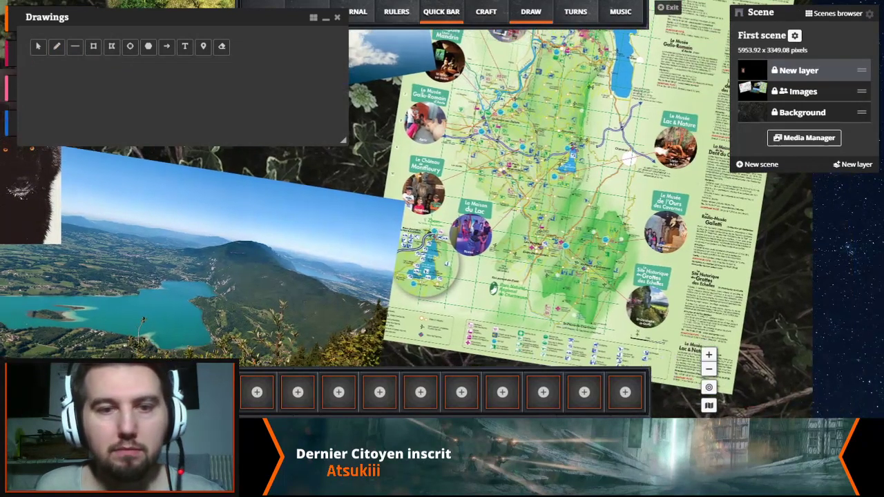
click(57, 46)
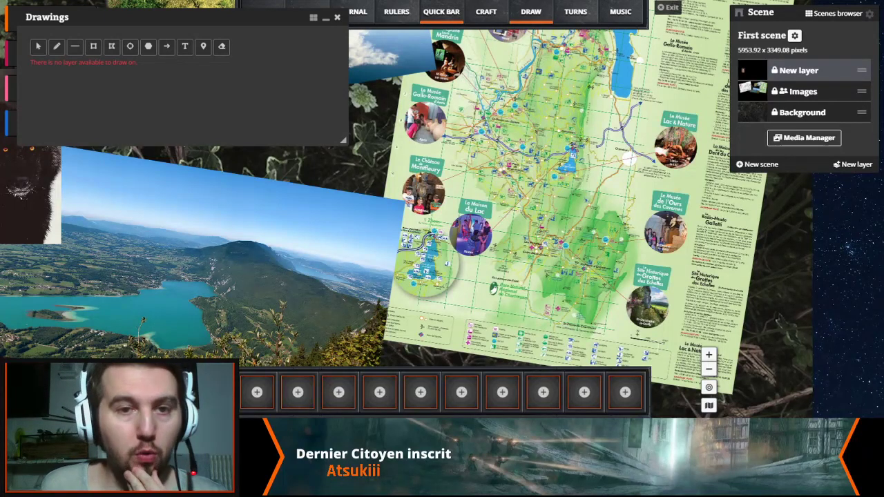
click(337, 17)
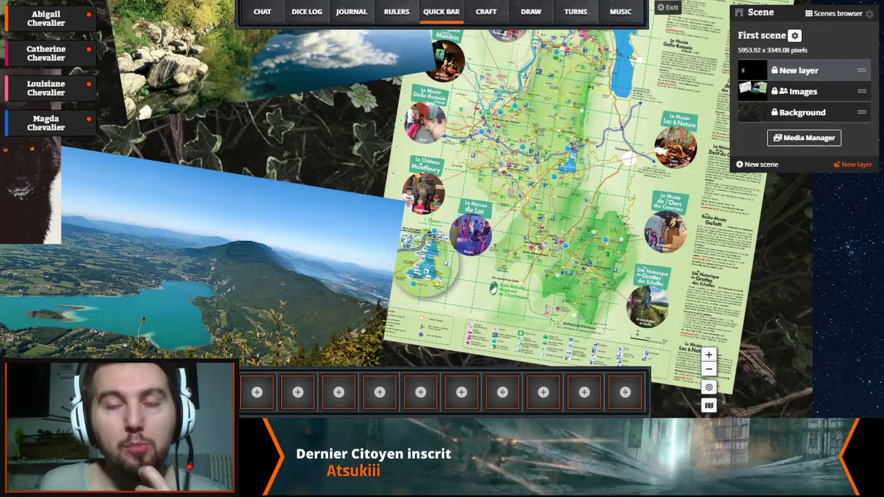
Add another layer at the top of the scene and enable its Drawings option
click(855, 164)
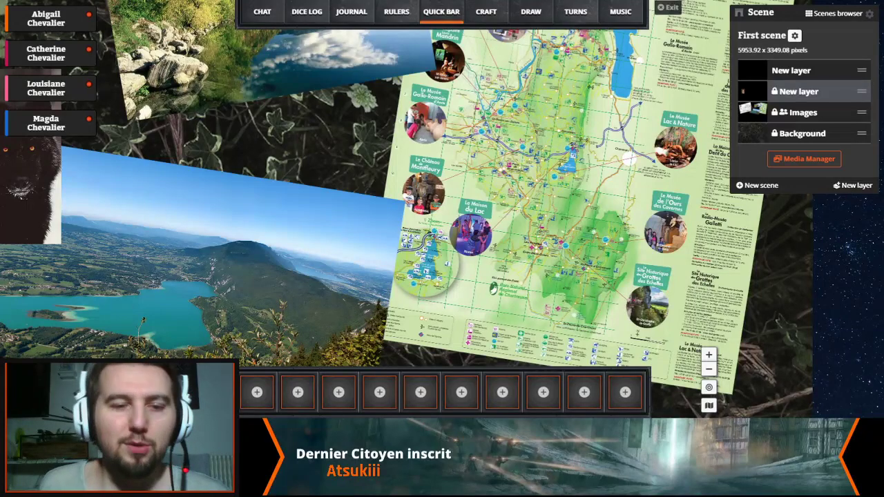
scroll(506, 219, down, 5)
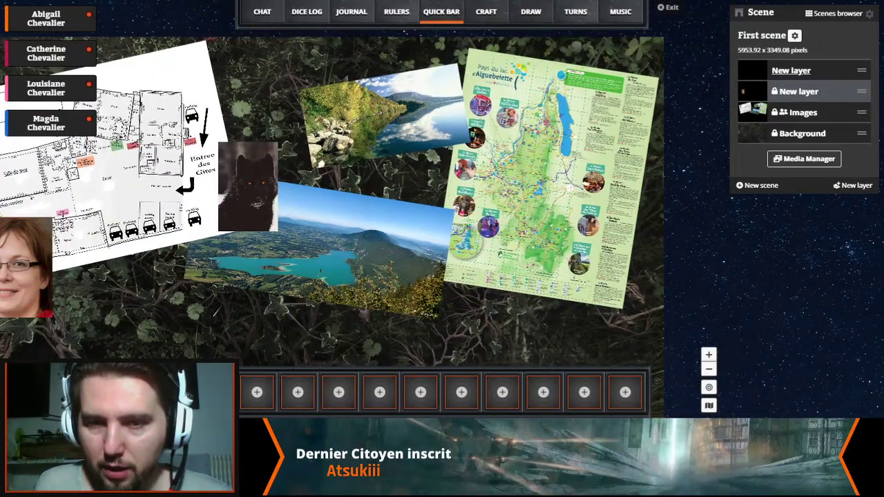
click(791, 71)
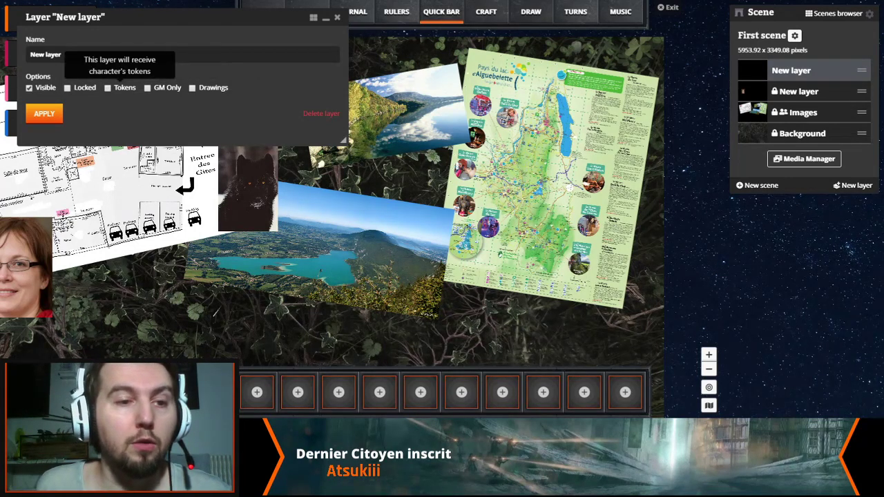
click(192, 88)
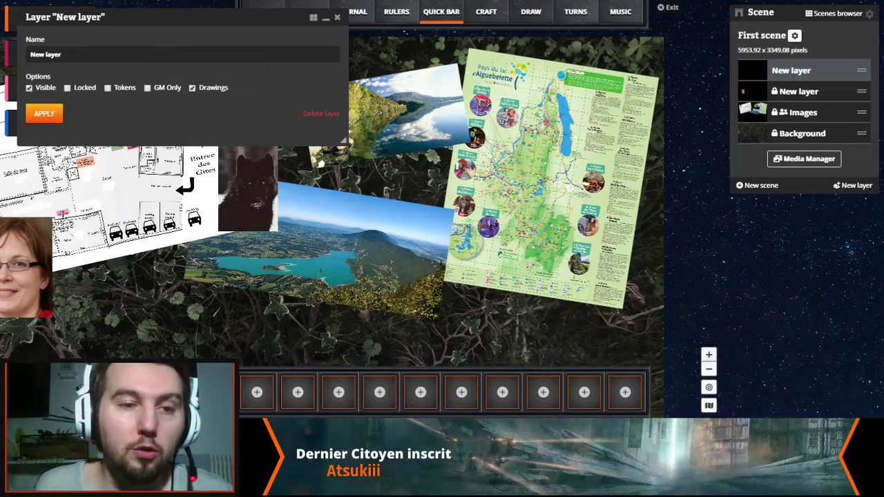
click(43, 113)
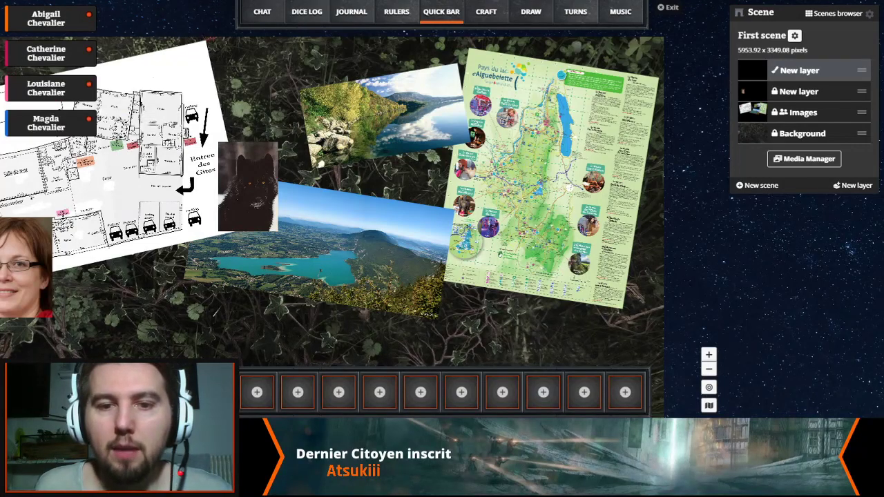
Draw freehand black loops of weight 3 over the lake area of the Pays du lac d'Aiguebelette map
scroll(331, 183, up, 3)
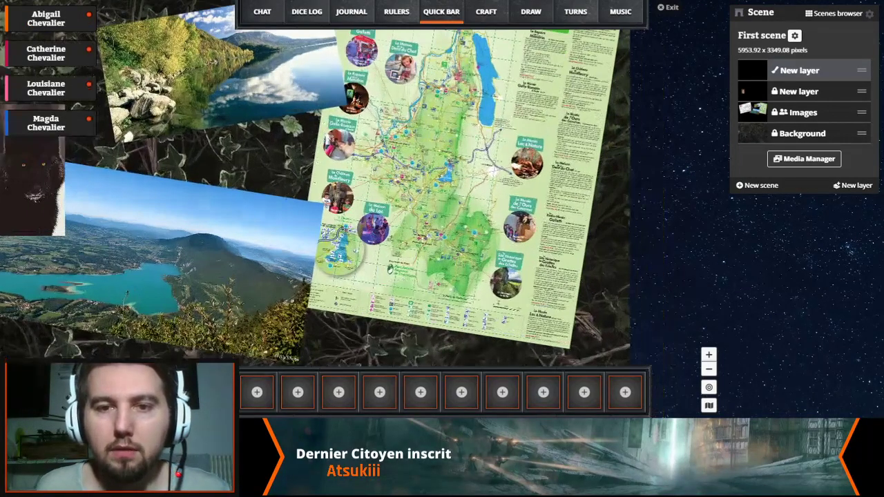
click(531, 11)
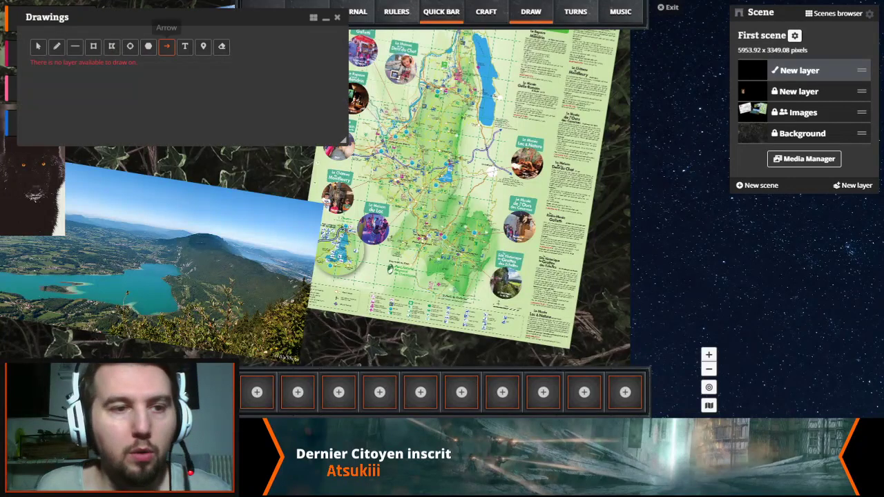
click(57, 47)
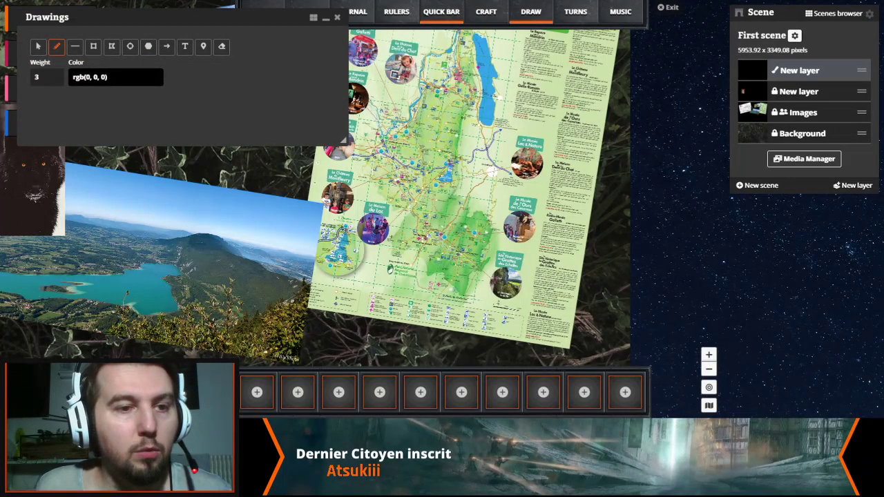
mouse_move(467, 147)
mouse_down()
mouse_move(492, 155)
mouse_move(553, 145)
mouse_move(456, 114)
mouse_move(492, 104)
mouse_move(477, 129)
mouse_move(484, 142)
mouse_up()
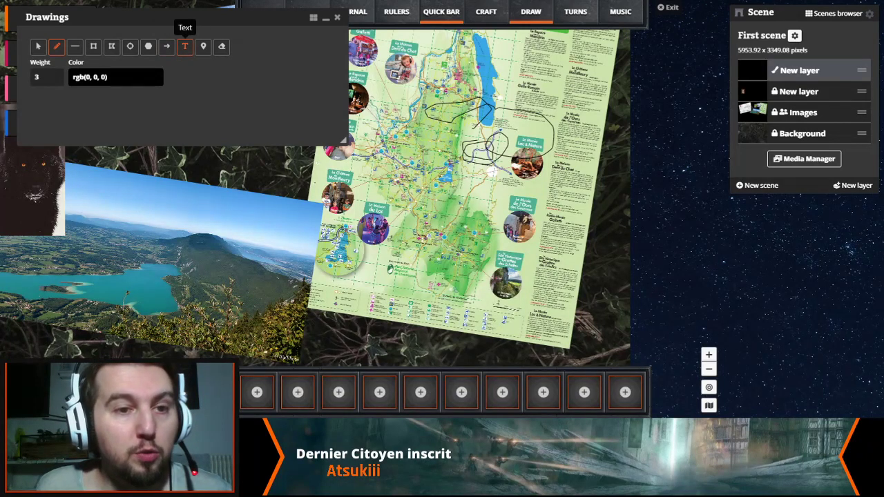
Choose the Text drawing tool and replace its placeholder text with "test"
click(184, 46)
click(52, 105)
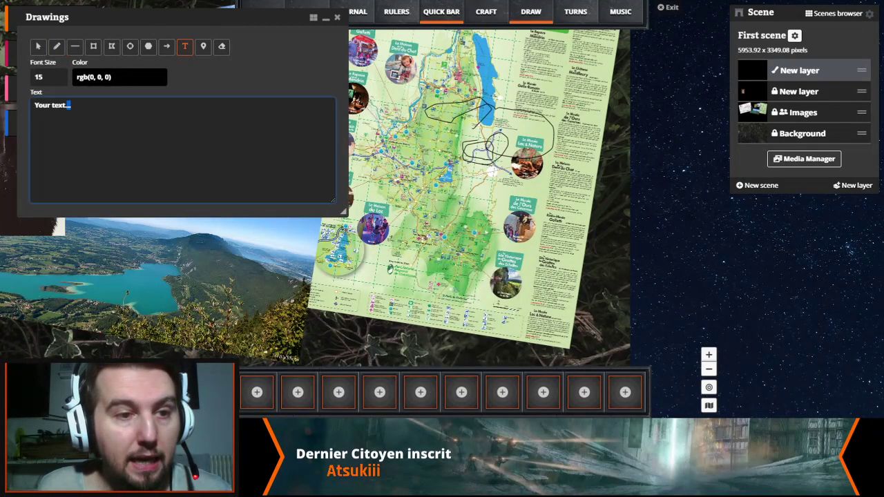
key(ctrl+a)
text(test)
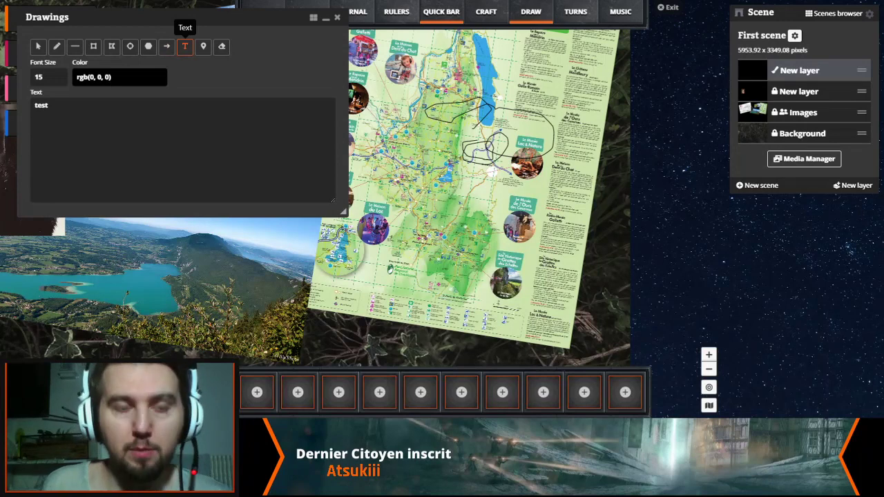
Place a red Point of Interest on the map just below the freehand loops, and start but cancel clearing all drawings
click(203, 46)
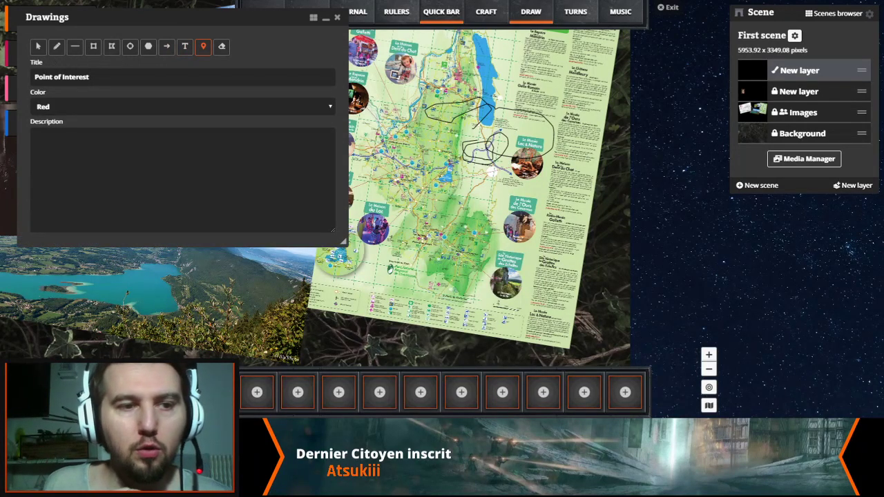
click(472, 171)
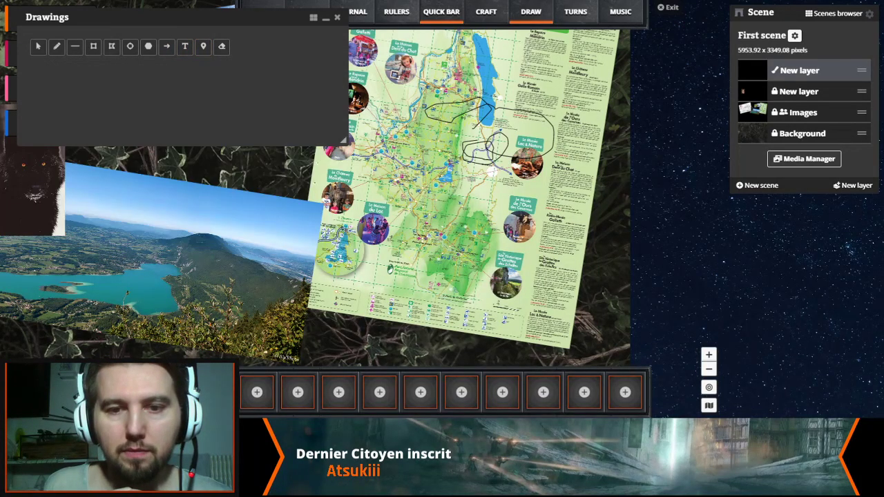
scroll(492, 172, up, 5)
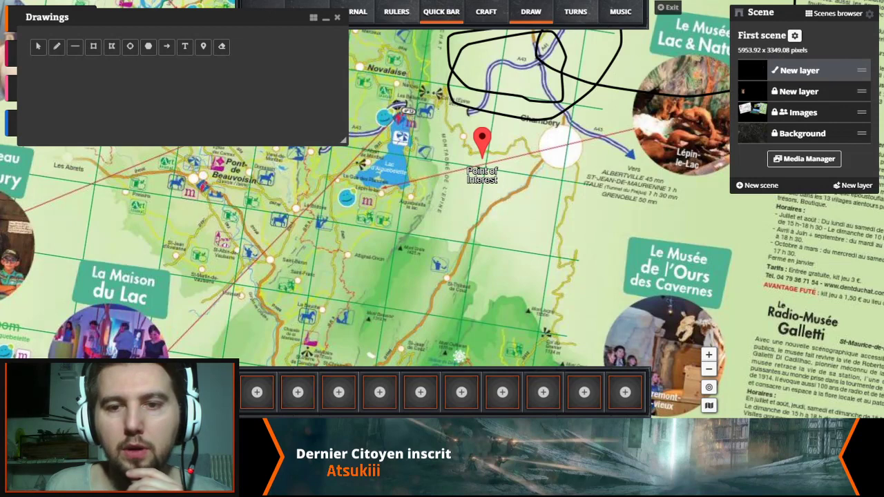
click(221, 46)
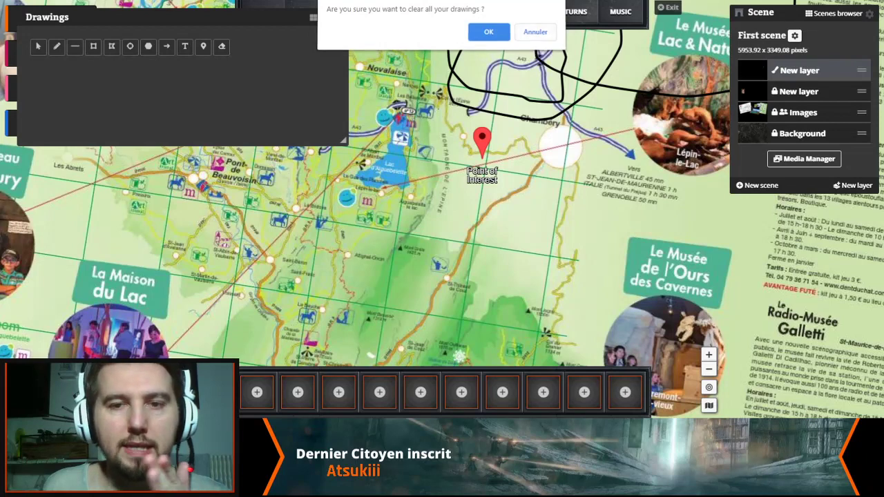
key(Escape)
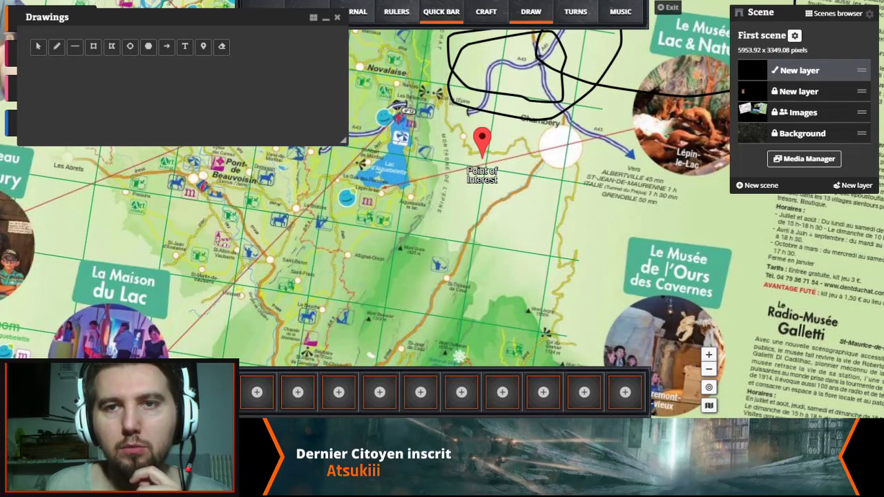
Turn off the visibility of the drawings layer at the top of the scene, and close the drawing tools
scroll(467, 178, down, 2)
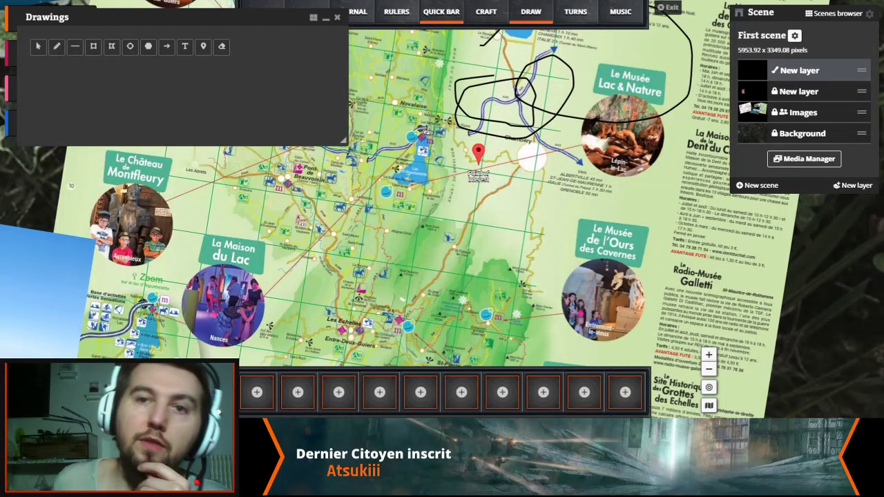
scroll(306, 236, down, 1)
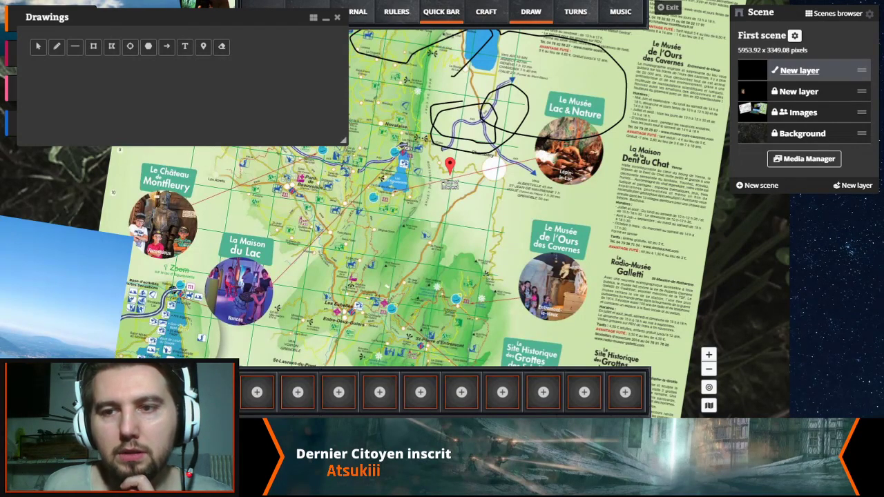
click(800, 70)
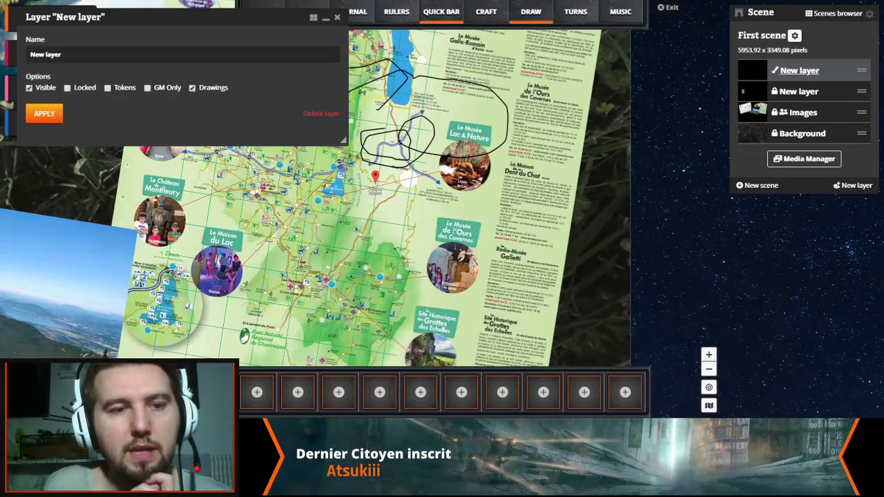
click(29, 88)
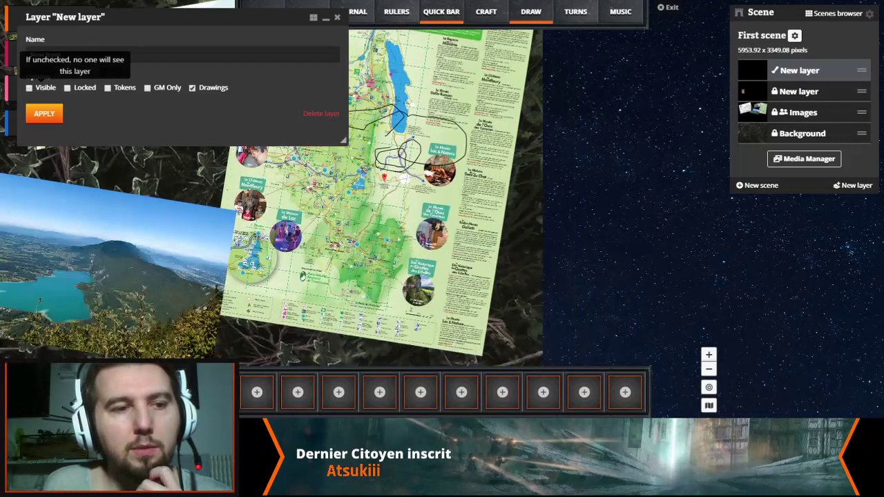
click(43, 113)
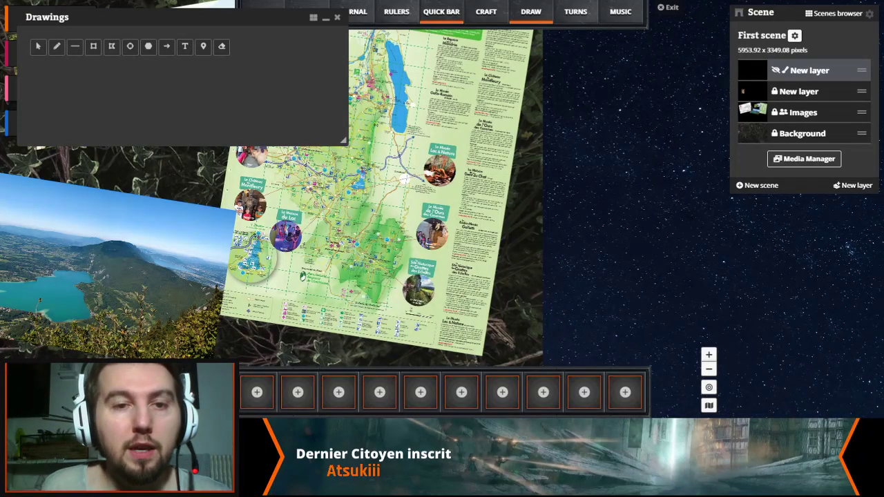
click(337, 16)
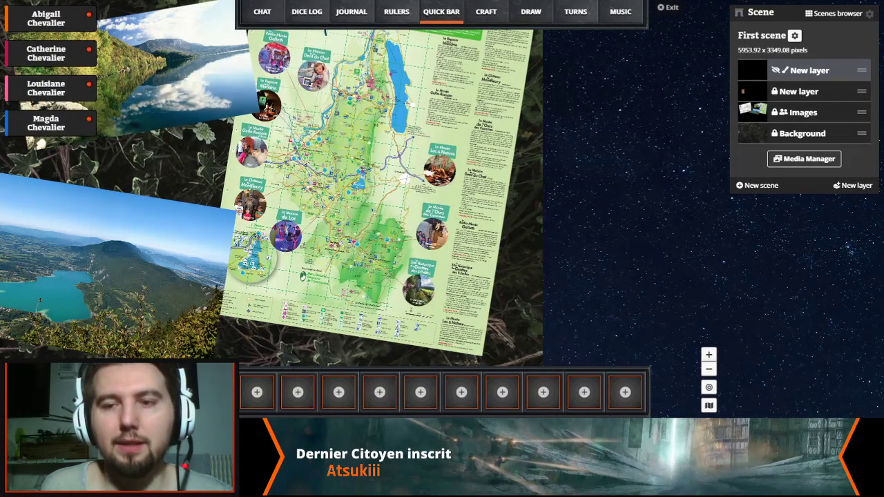
Make the top drawings layer visible again, and delete that layer from the scene
click(810, 70)
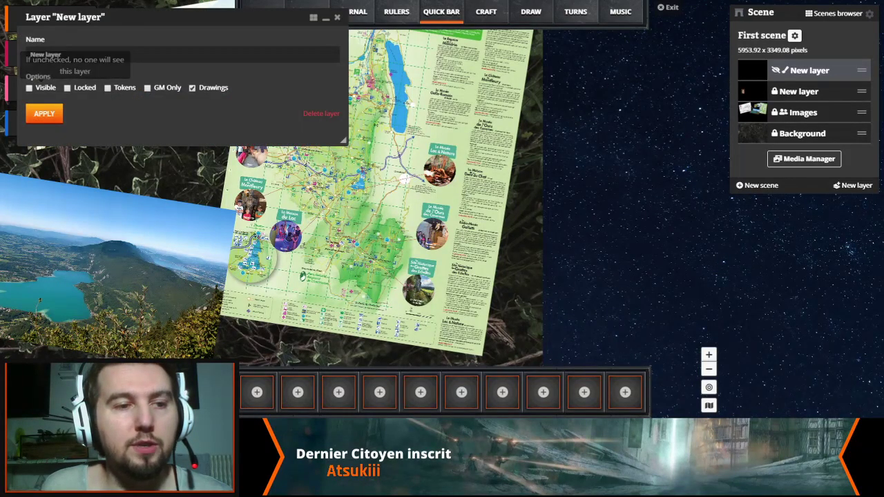
click(44, 114)
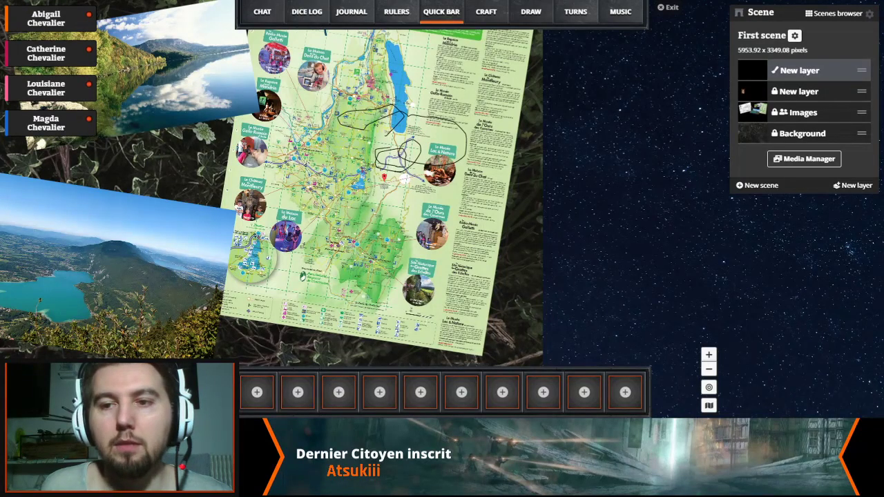
click(799, 70)
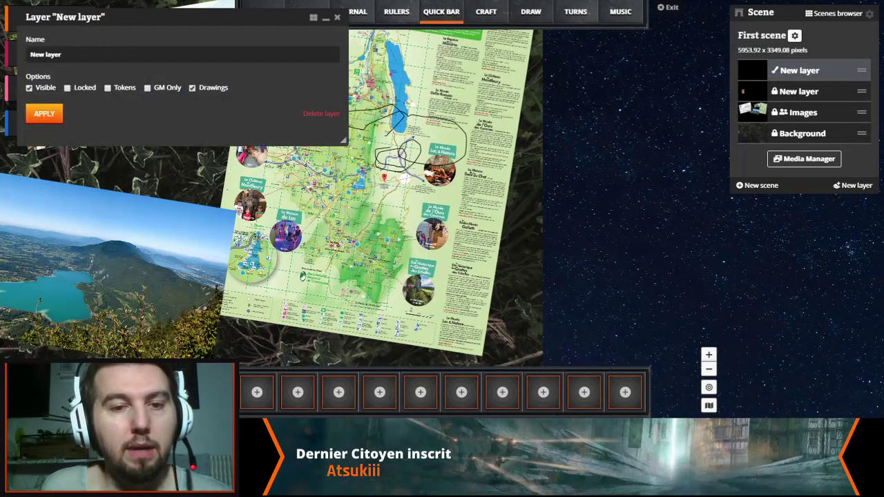
click(321, 113)
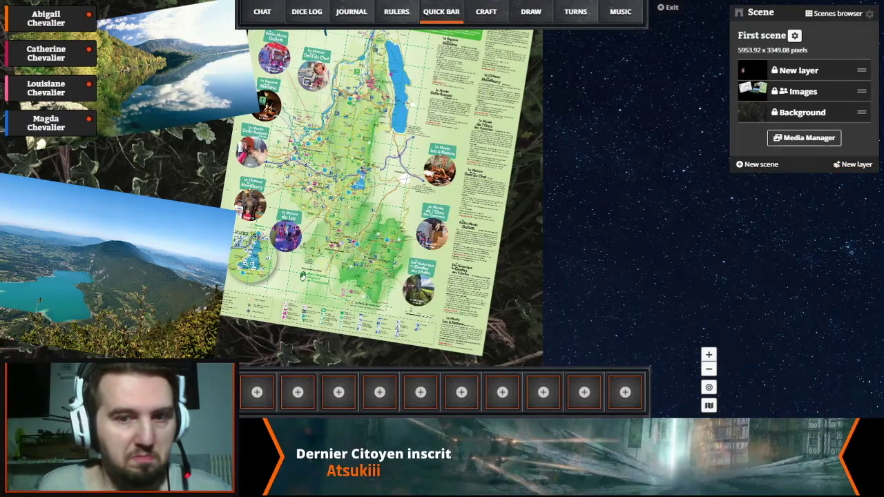
drag(297, 230, 484, 227)
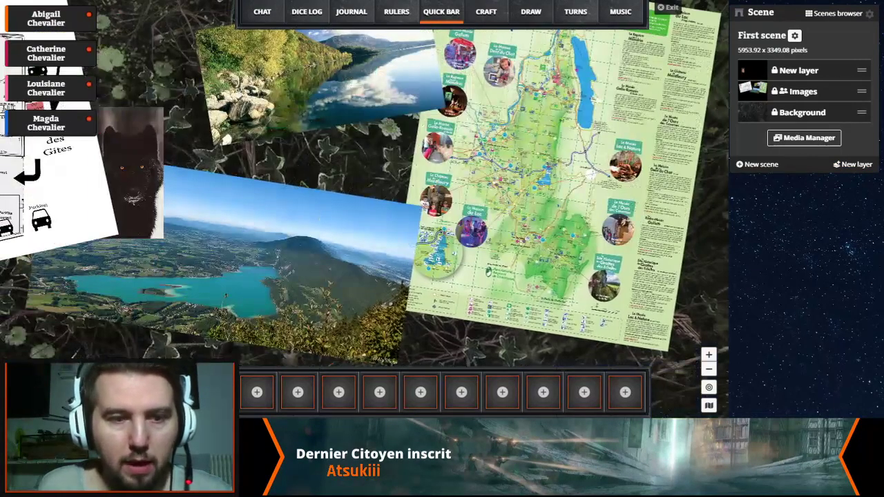
scroll(484, 228, down, 2)
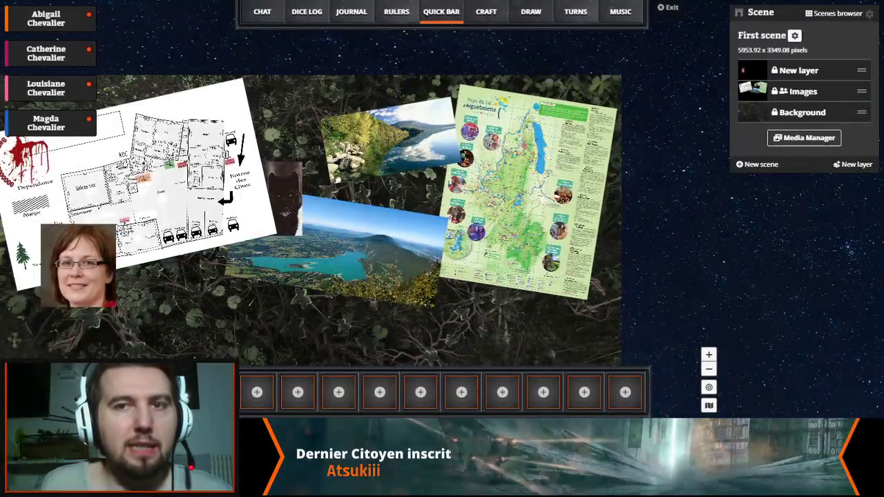
drag(483, 228, 438, 241)
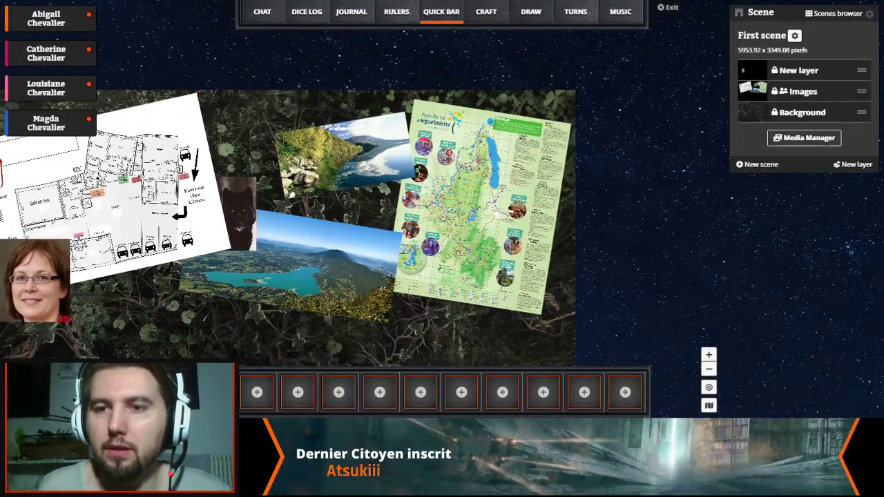
drag(437, 242, 667, 148)
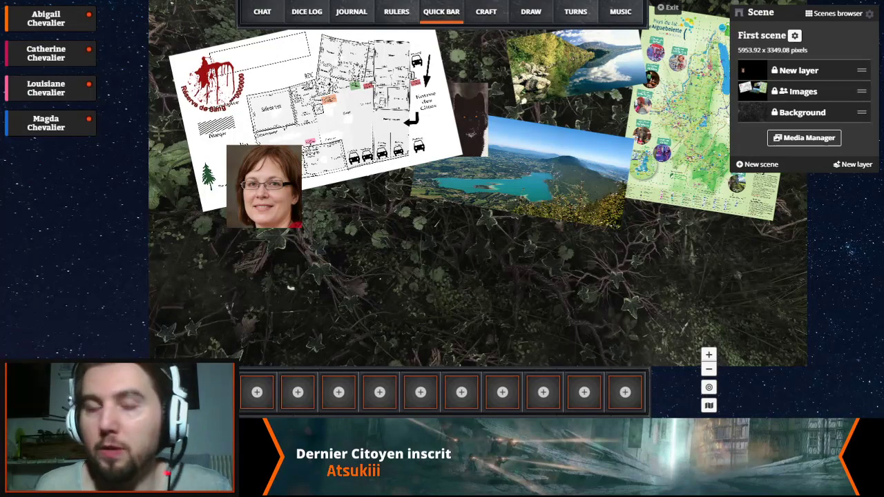
drag(290, 287, 211, 318)
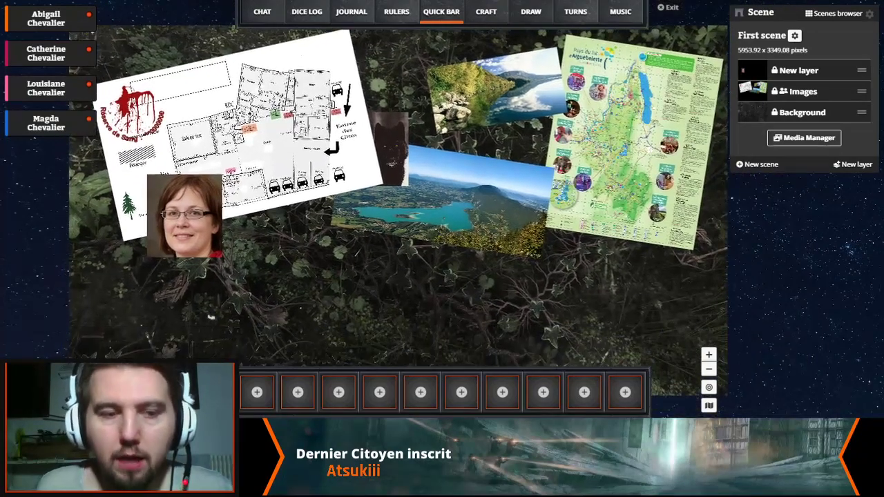